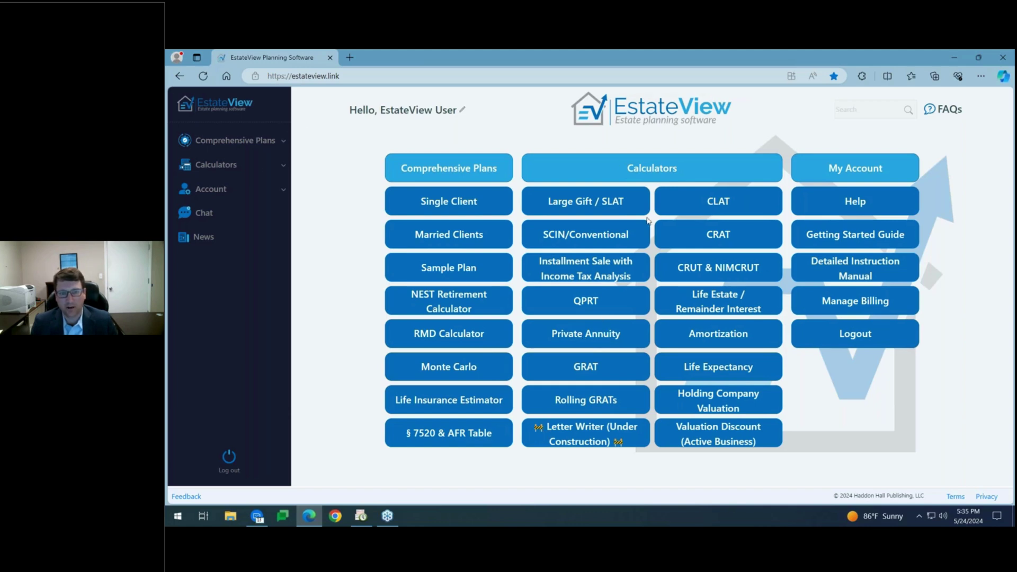
Open the Private Annuity calculator.
left_click(608, 340)
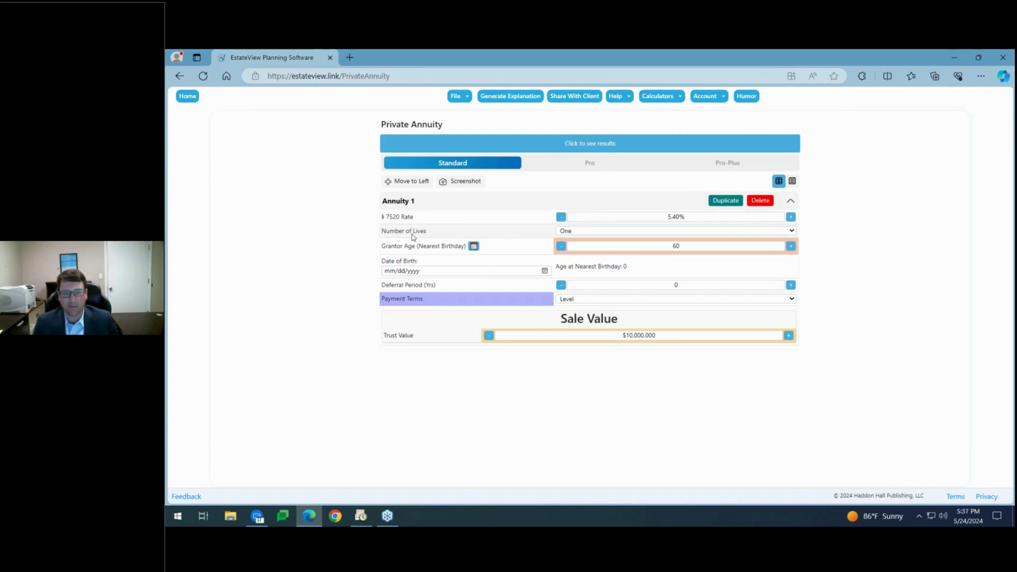
Return to the home page and check the monthly rates in the § 7520 & AFR table.
left_click(187, 95)
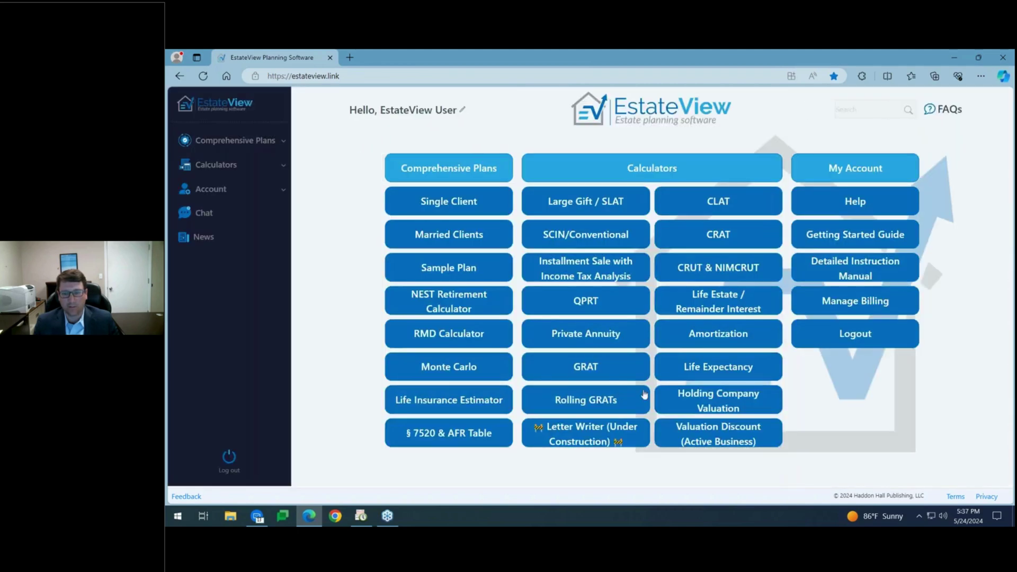
left_click(440, 436)
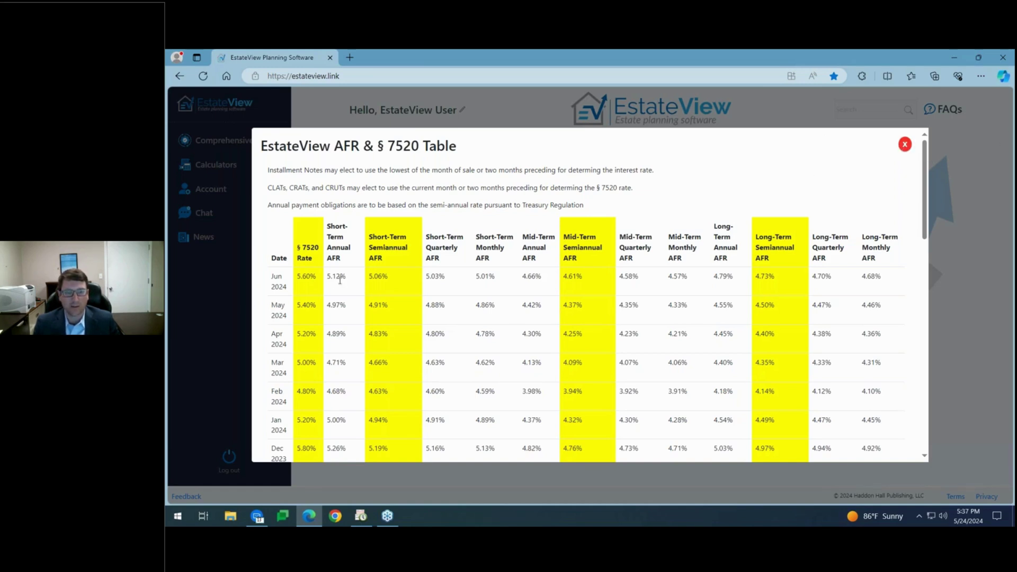
left_click(901, 145)
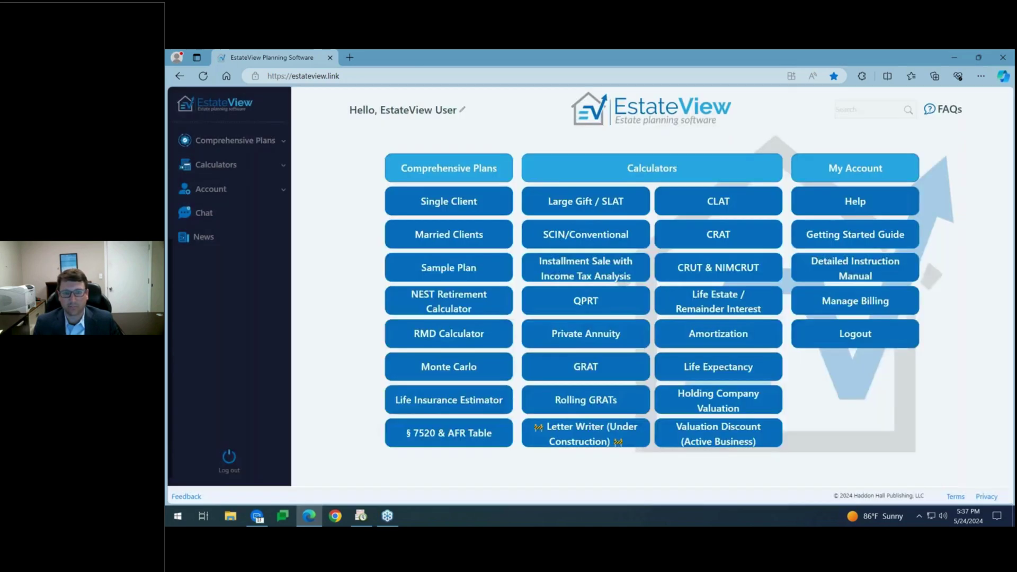
Reopen the Private Annuity calculator and keep the number of lives at One.
left_click(581, 394)
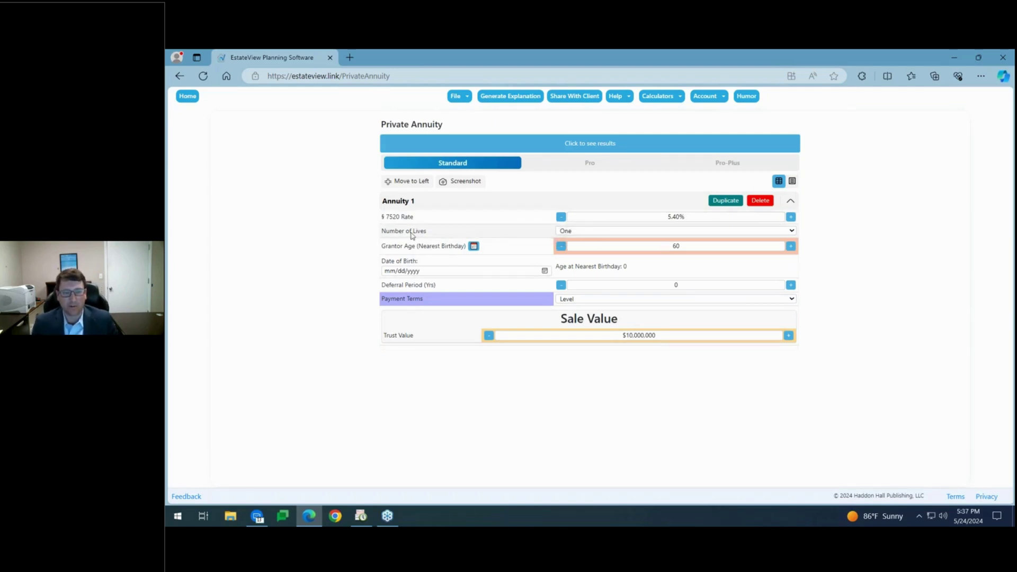
left_click(627, 232)
left_click(627, 243)
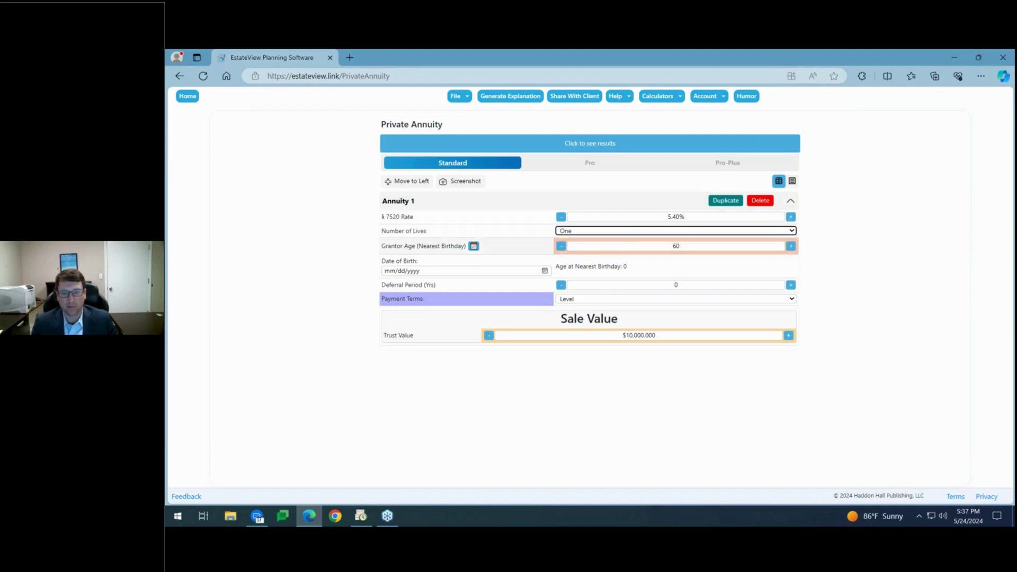
Try Two for the number of lives and restore it to One.
left_click(593, 232)
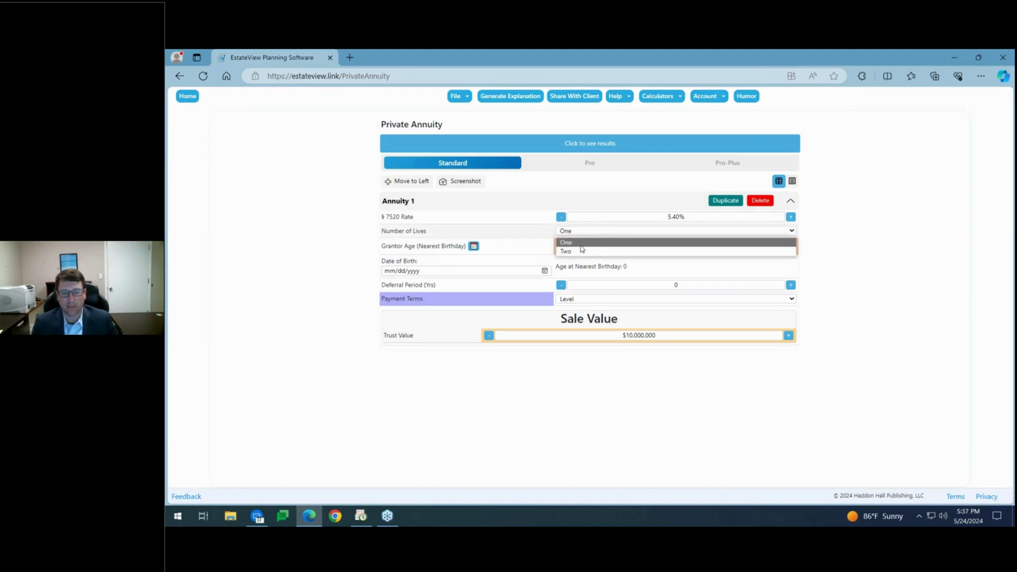
left_click(594, 252)
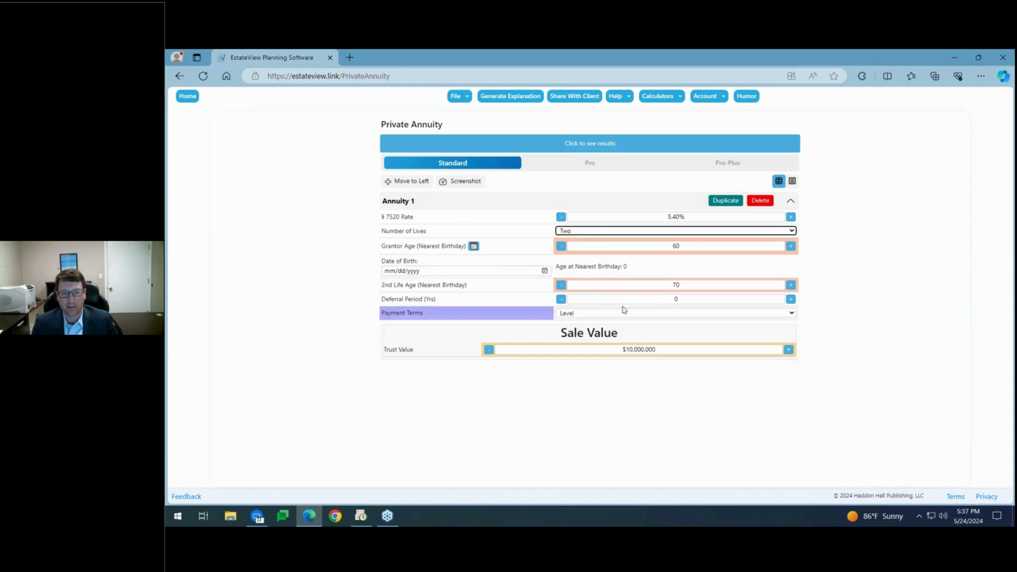
left_click(593, 231)
left_click(594, 242)
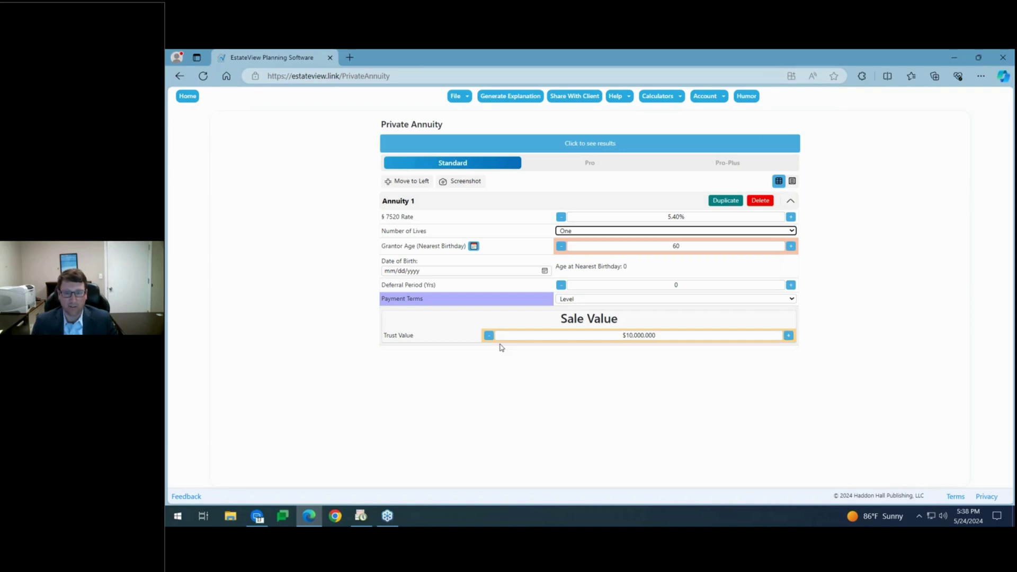
Try a 5-year deferral period for Annuity 1 and reset it to 0 years.
left_click(791, 246)
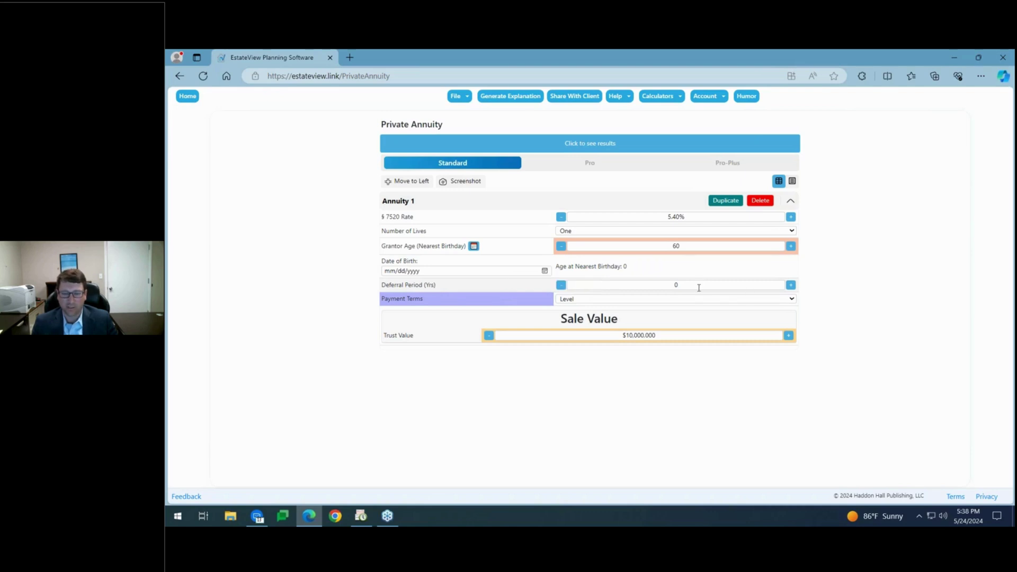
left_click(790, 286)
left_click(791, 285)
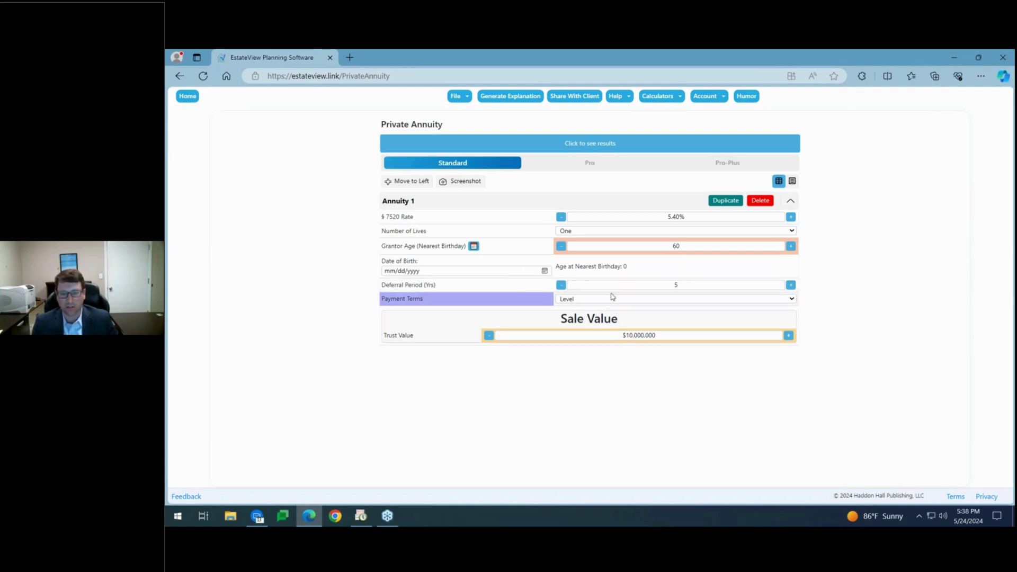
double_click(562, 288)
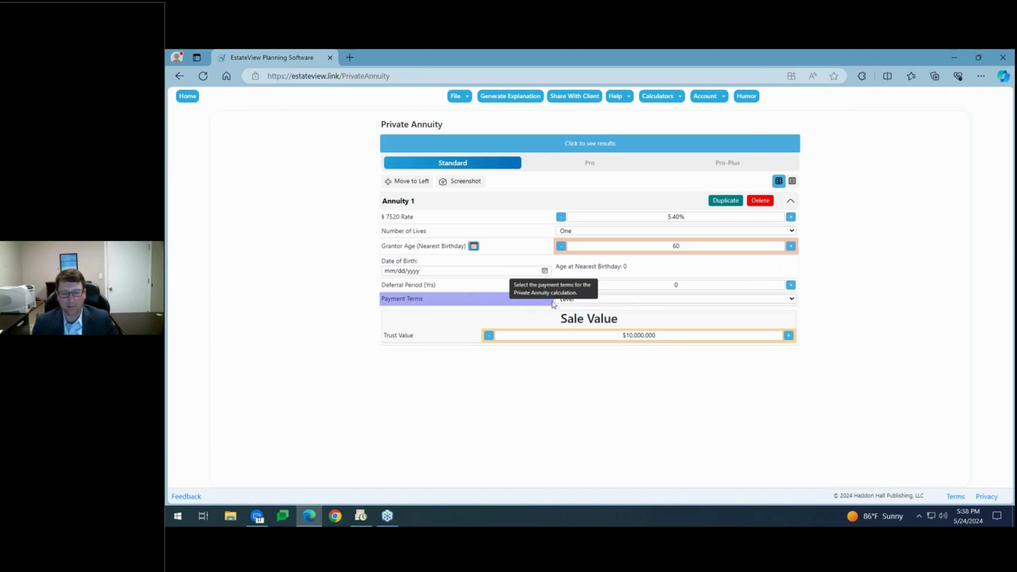
Try Graduated payment terms with a graduated rate of up to 20.00%, and return the terms to Level.
left_click(622, 300)
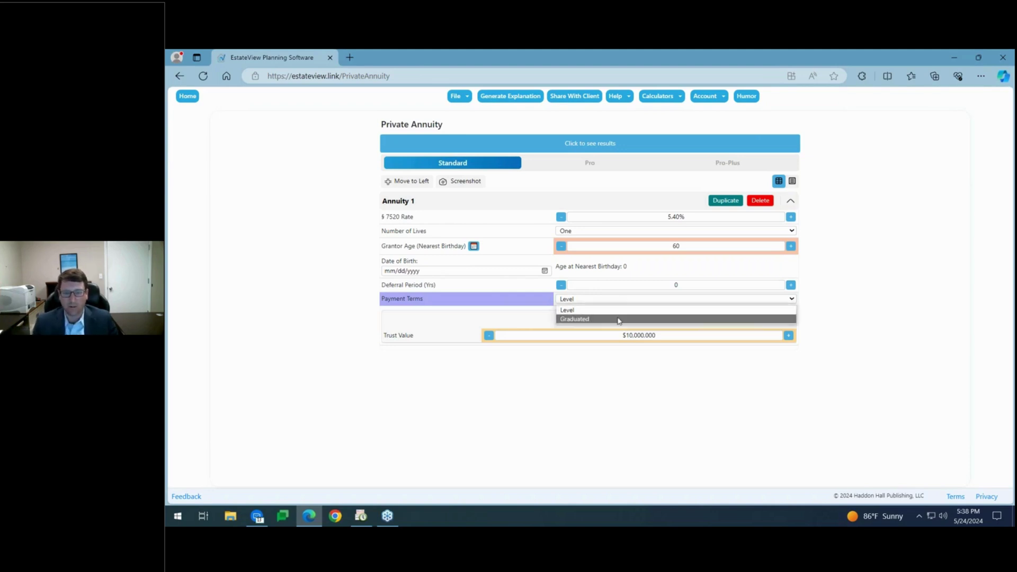
left_click(619, 320)
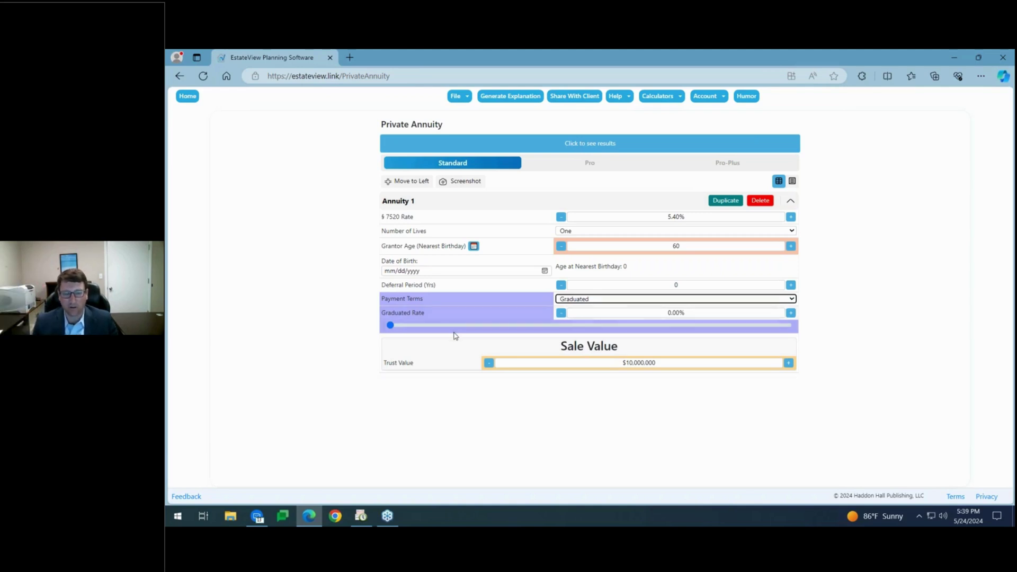
left_click_drag(390, 326, 799, 325)
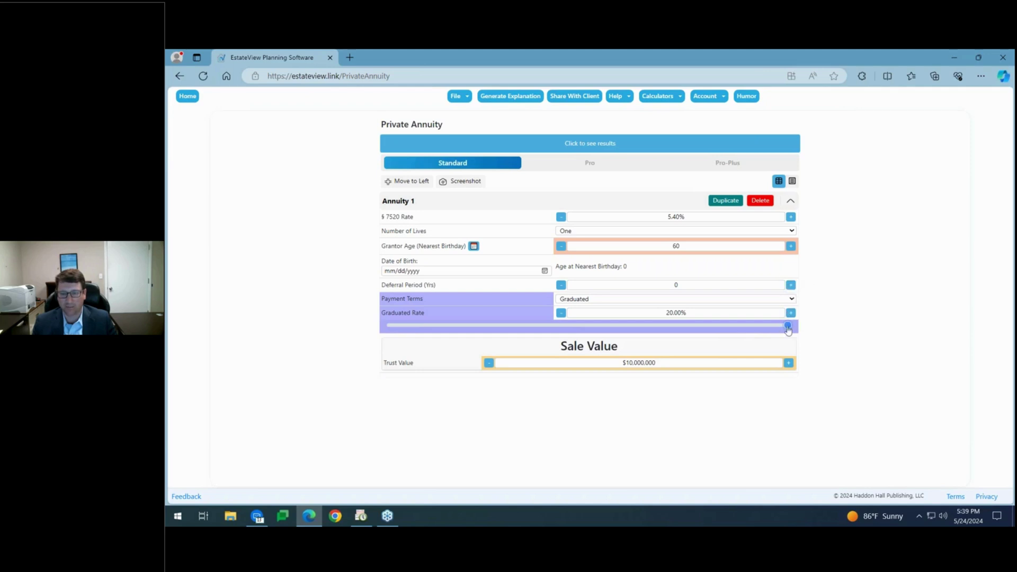
left_click_drag(788, 325, 627, 329)
left_click_drag(628, 325, 489, 325)
left_click(673, 299)
left_click(585, 307)
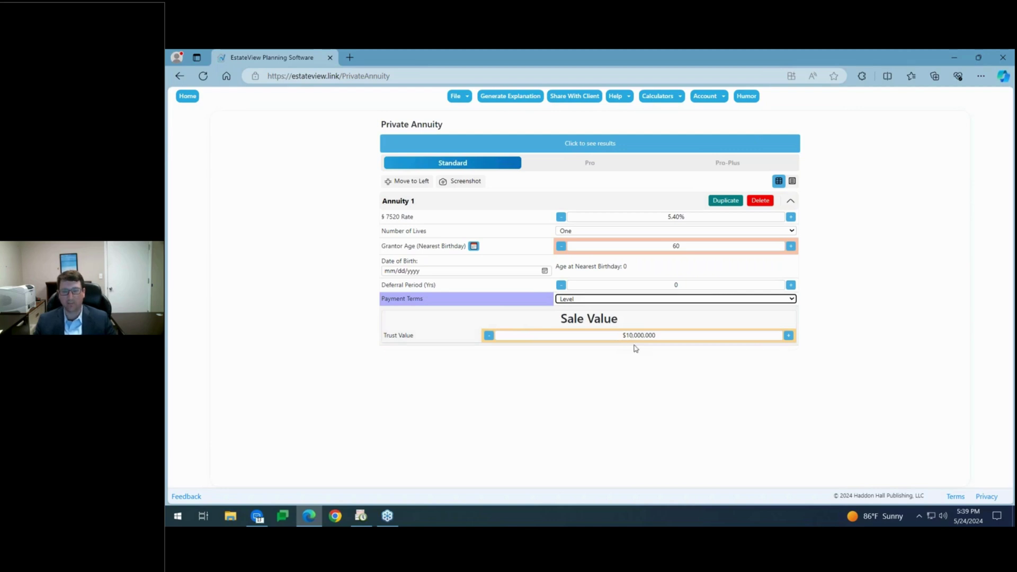
View the Standard mode results for Annuity 1, and show them again after reopening the calculator from the home page.
left_click(595, 144)
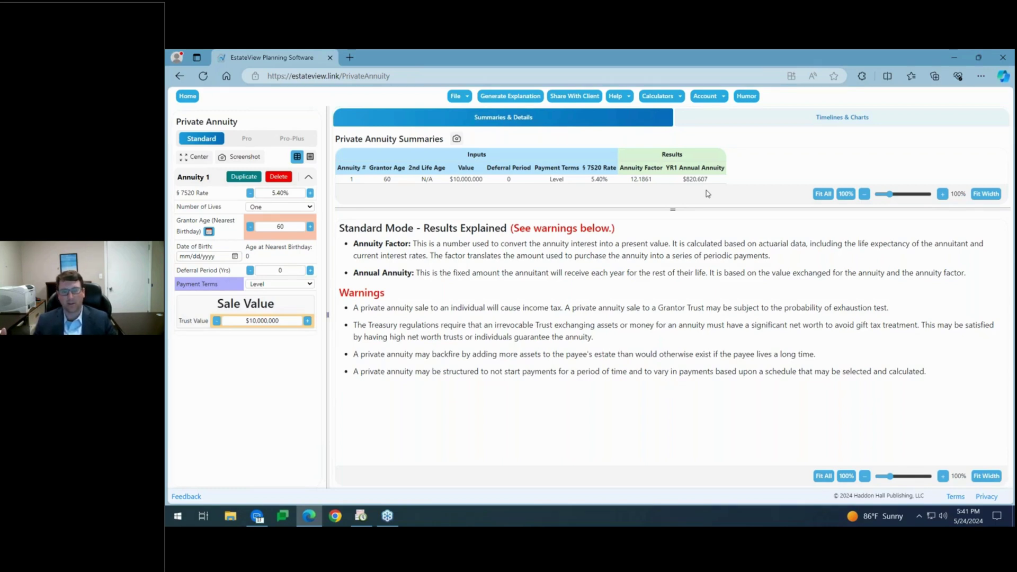
left_click(189, 98)
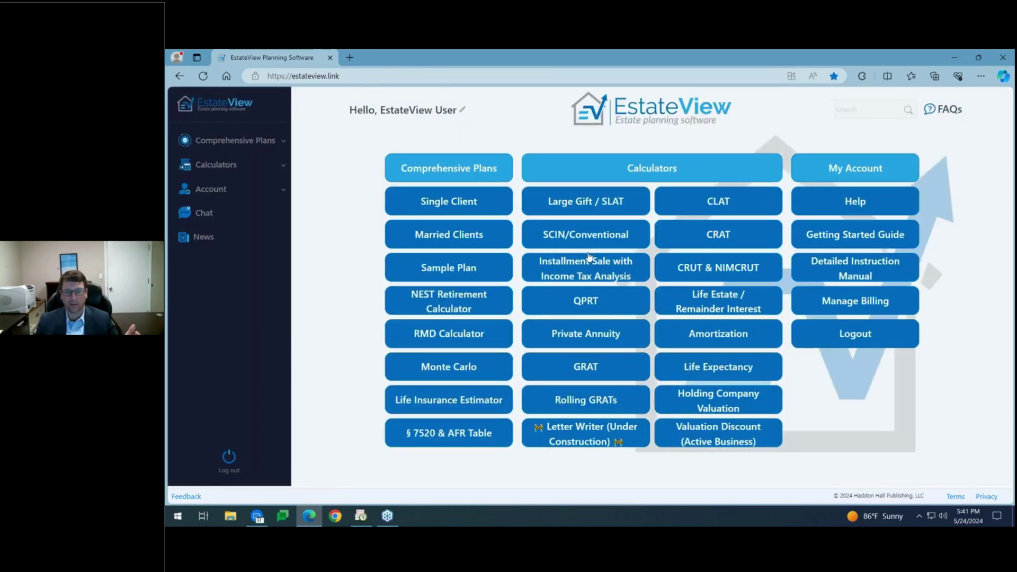
left_click(641, 326)
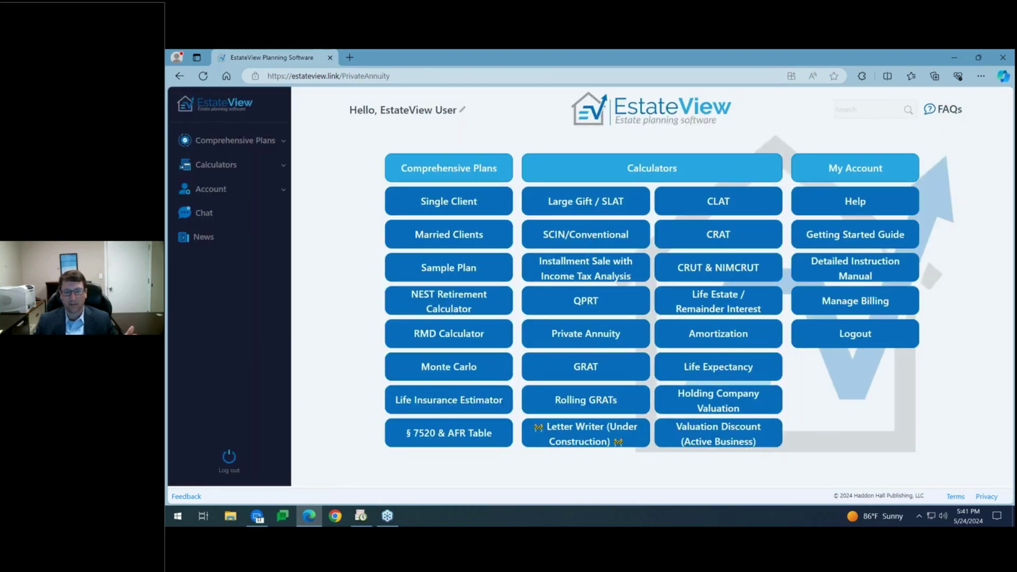
left_click(665, 148)
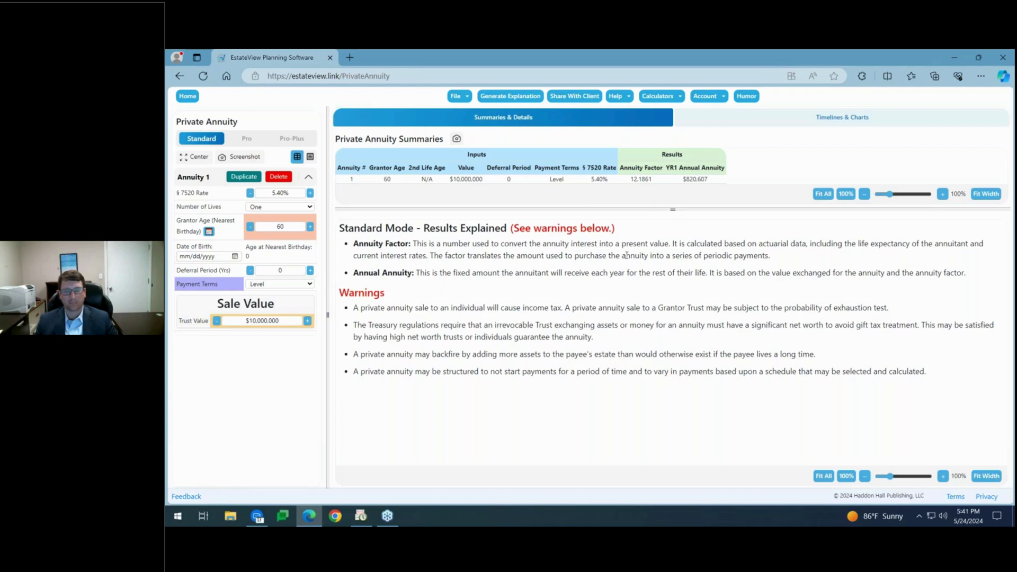
Restart the Private Annuity calculator from the home page and switch it to Pro mode.
left_click(247, 140)
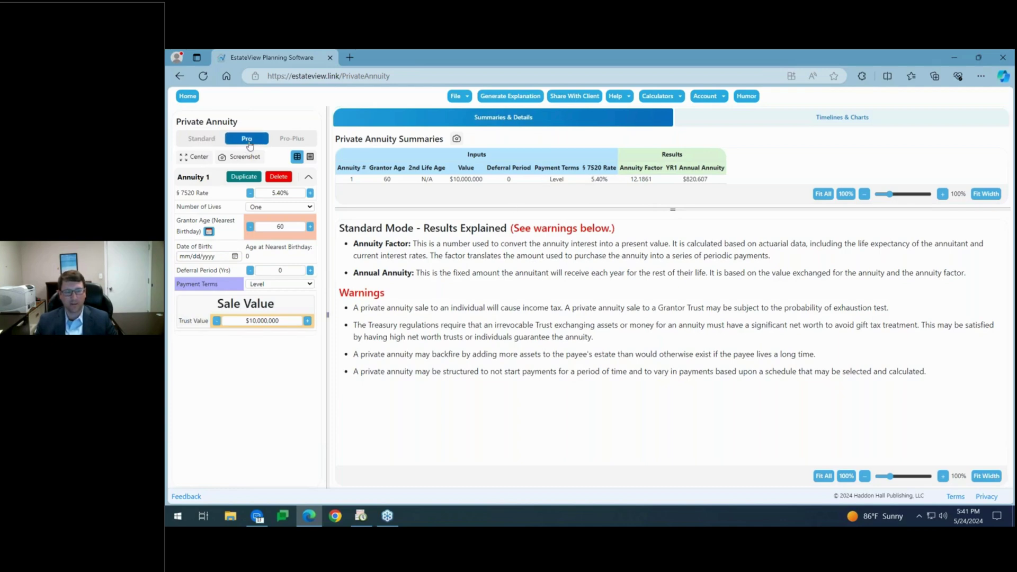
left_click(188, 96)
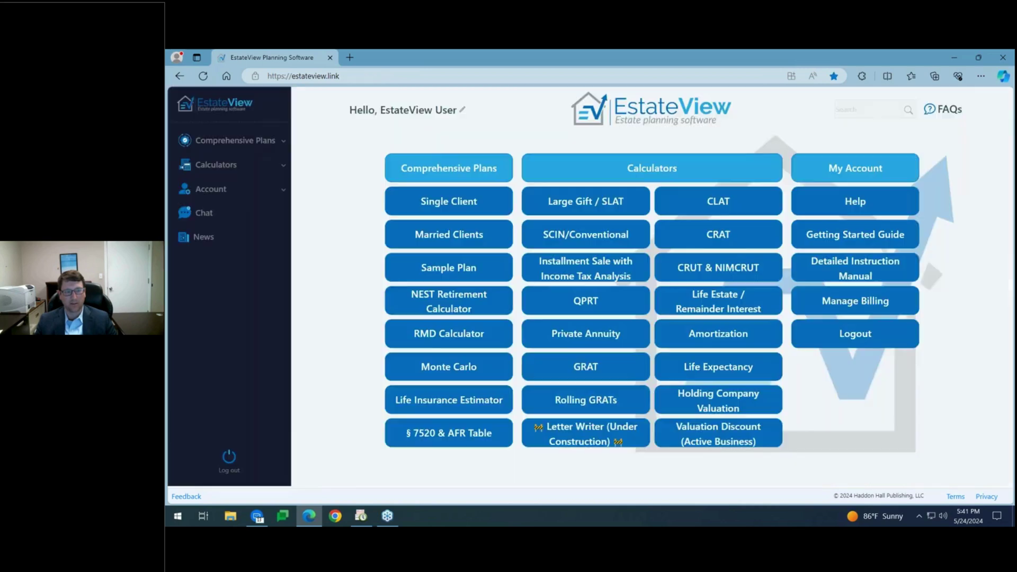
left_click(591, 339)
left_click(588, 163)
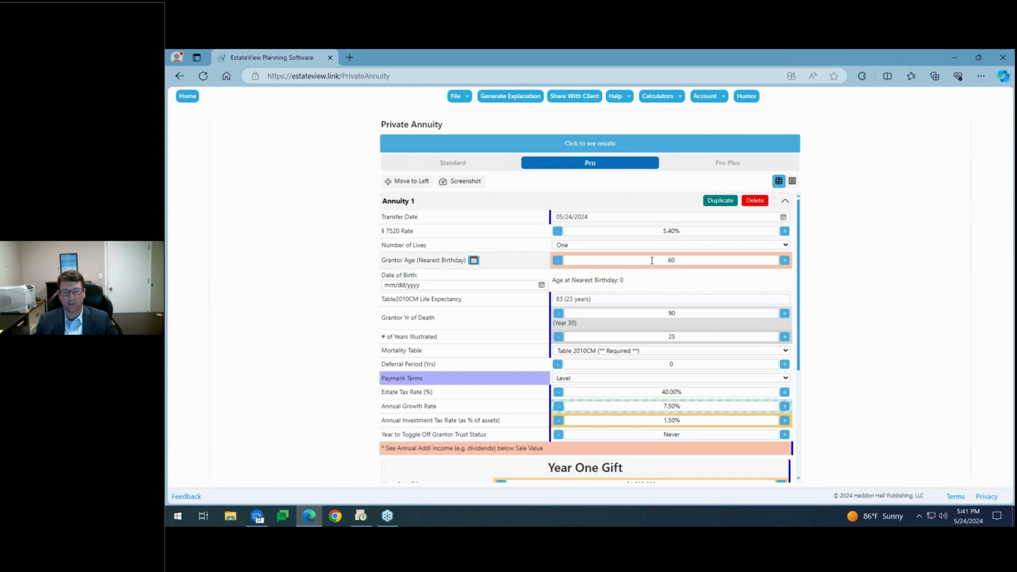
Set the number of years illustrated for Annuity 1 to 30.
scroll(648, 256, "down", 1)
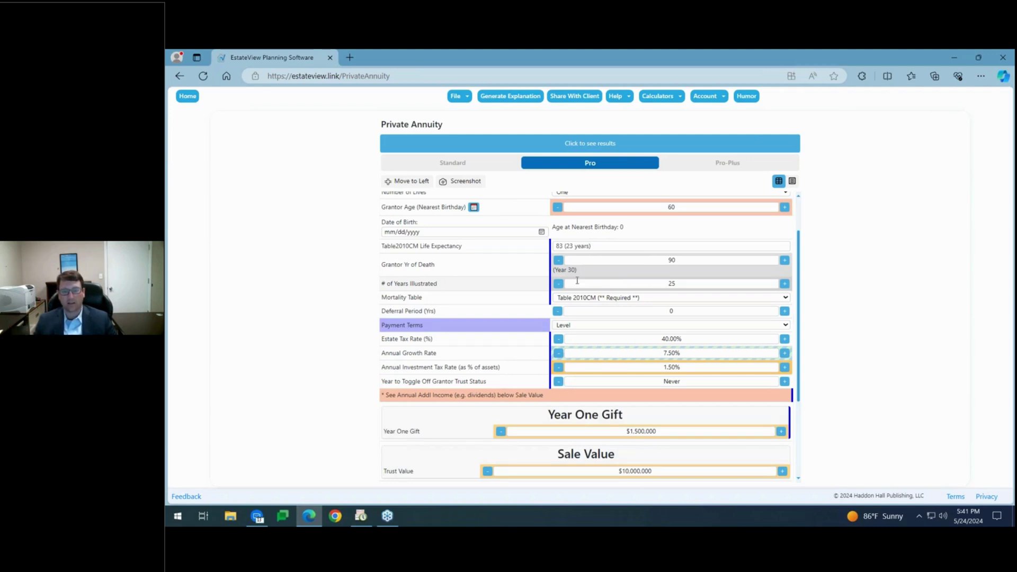
mouse_move(441, 263)
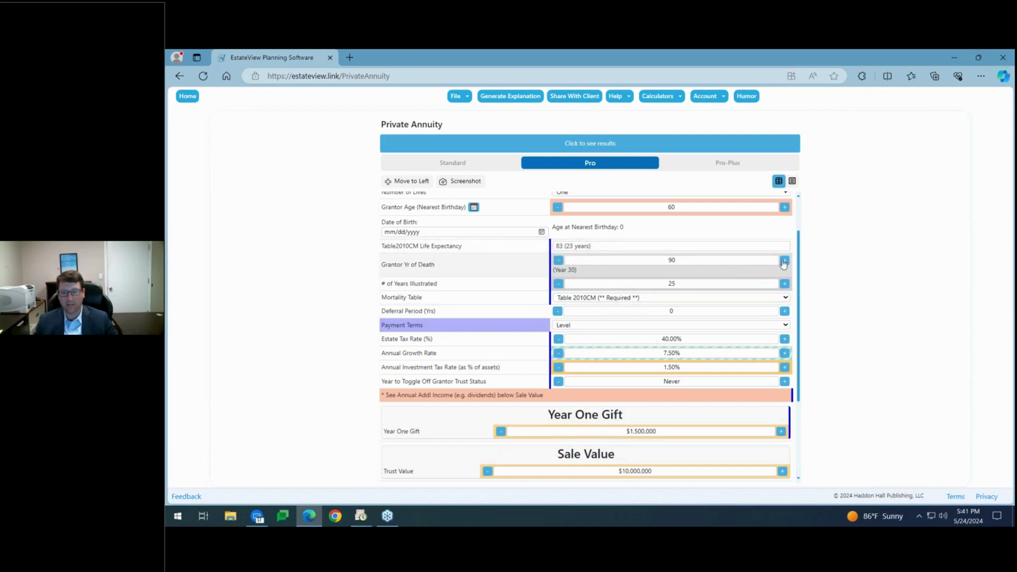
left_click(785, 285)
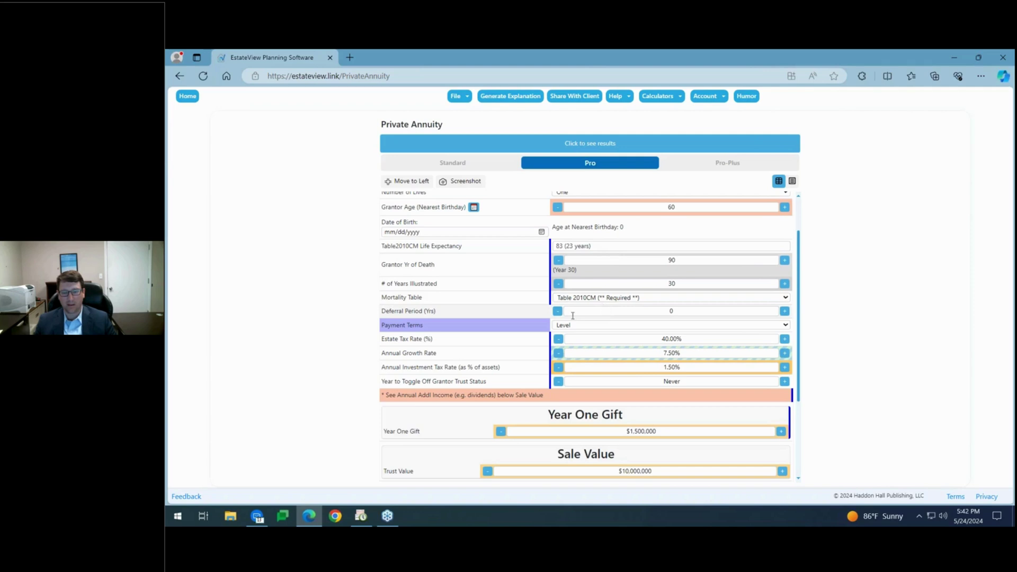
Keep the payment terms at Level and set the annual growth rate to 8.00%.
left_click(607, 326)
left_click(607, 327)
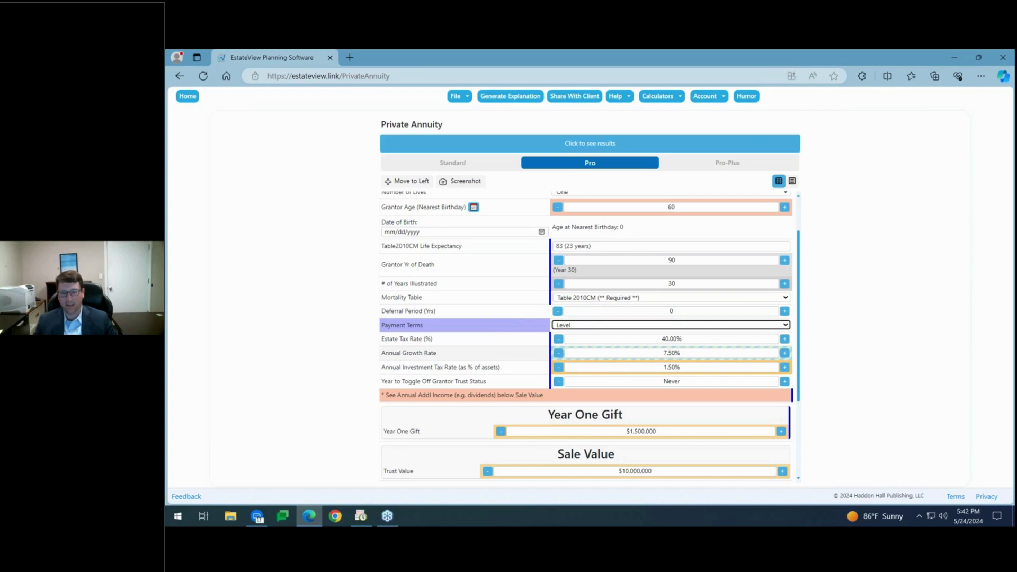
left_click(785, 353)
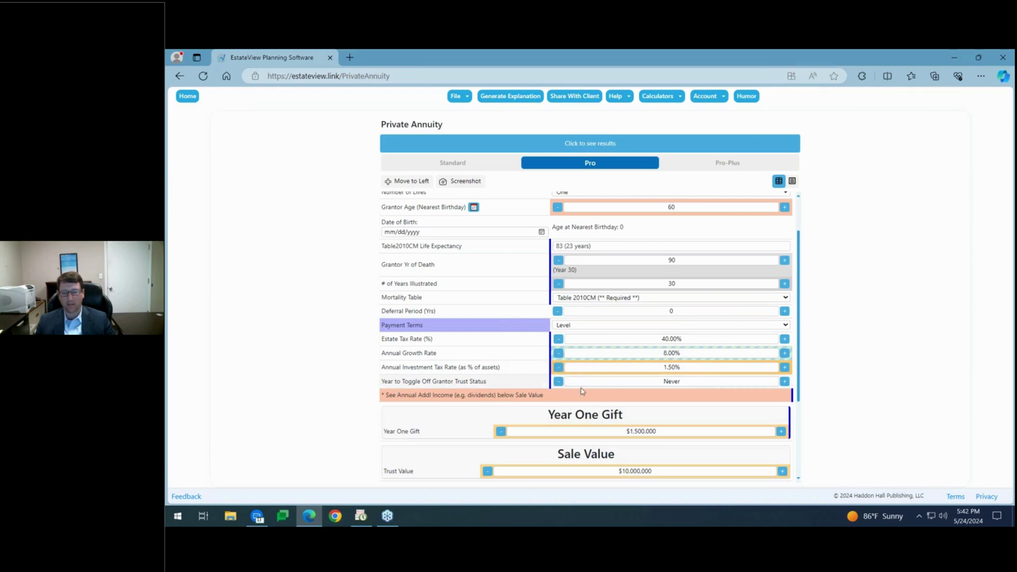
Try a specific year for toggling off grantor trust status and restore the setting to Never.
left_click(785, 382)
left_click(784, 382)
left_click(559, 382)
left_click(559, 382)
Review the gift and sale value inputs and switch the annuity calculator to Pro-Plus mode.
scroll(658, 390, "down", 2)
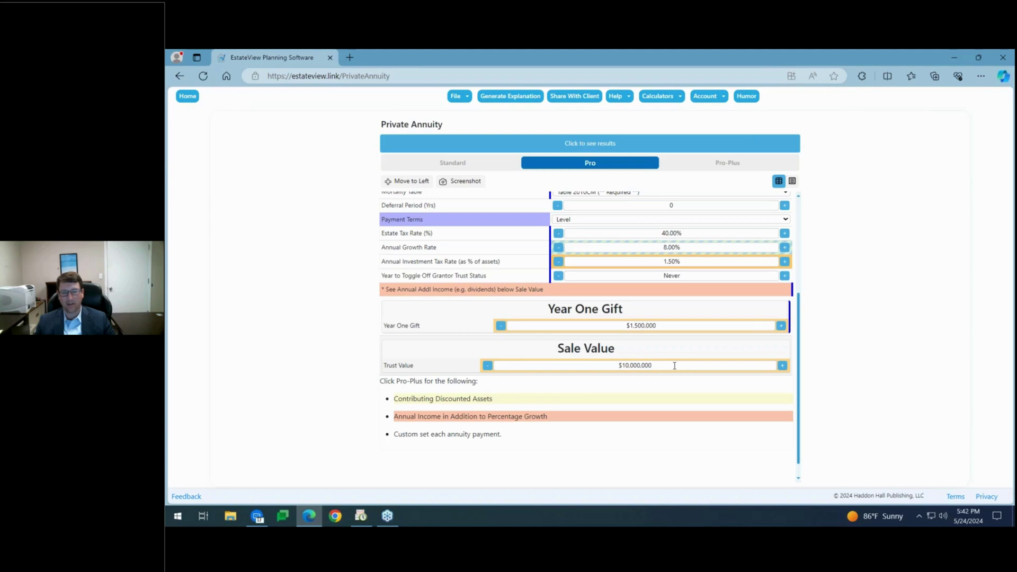
scroll(675, 365, "up", 1)
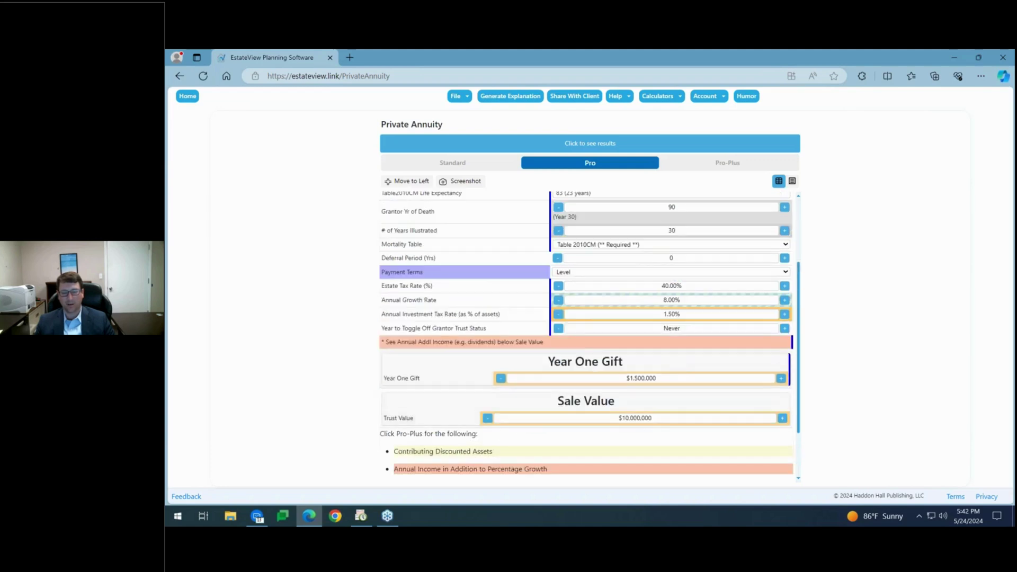
left_click(729, 164)
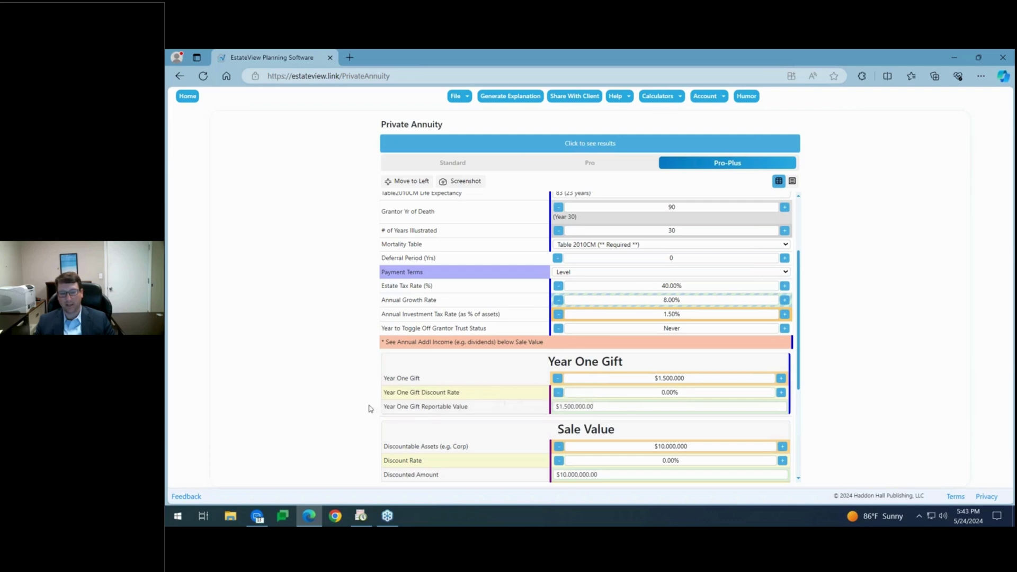
Try a 30.00% discount rate on the year one gift and reset it to 0.00%.
mouse_move(489, 390)
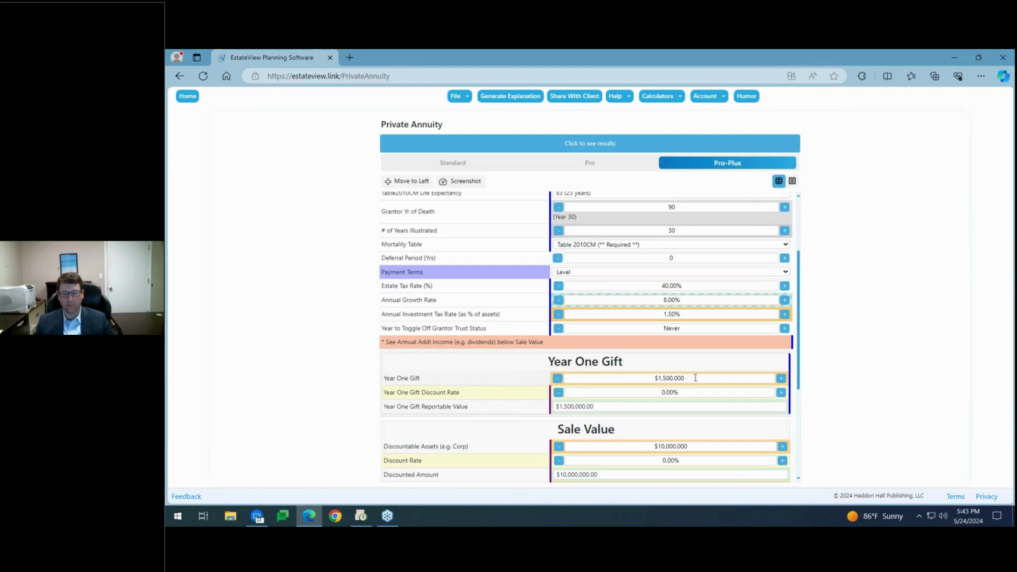
mouse_move(433, 400)
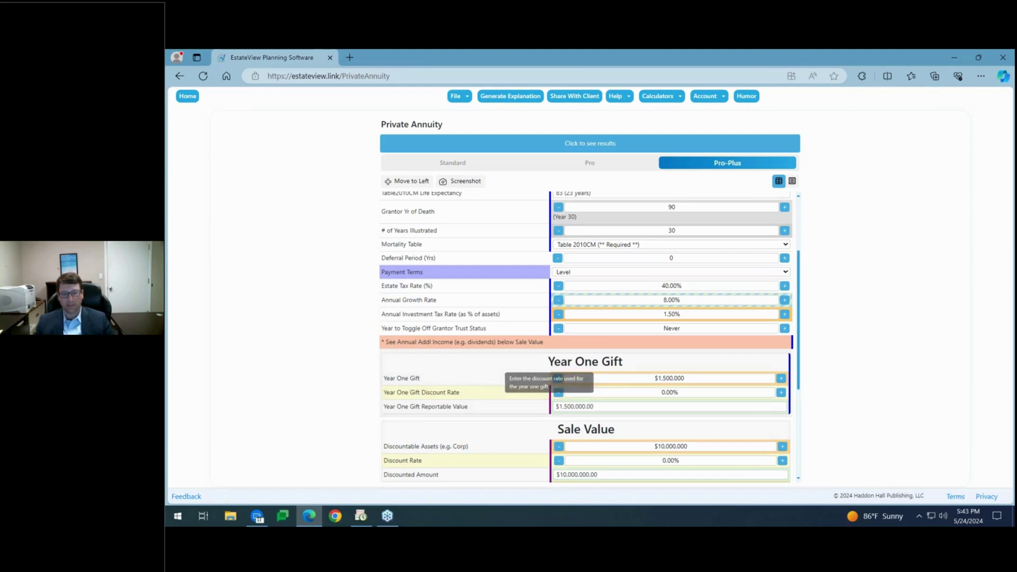
left_click(782, 394)
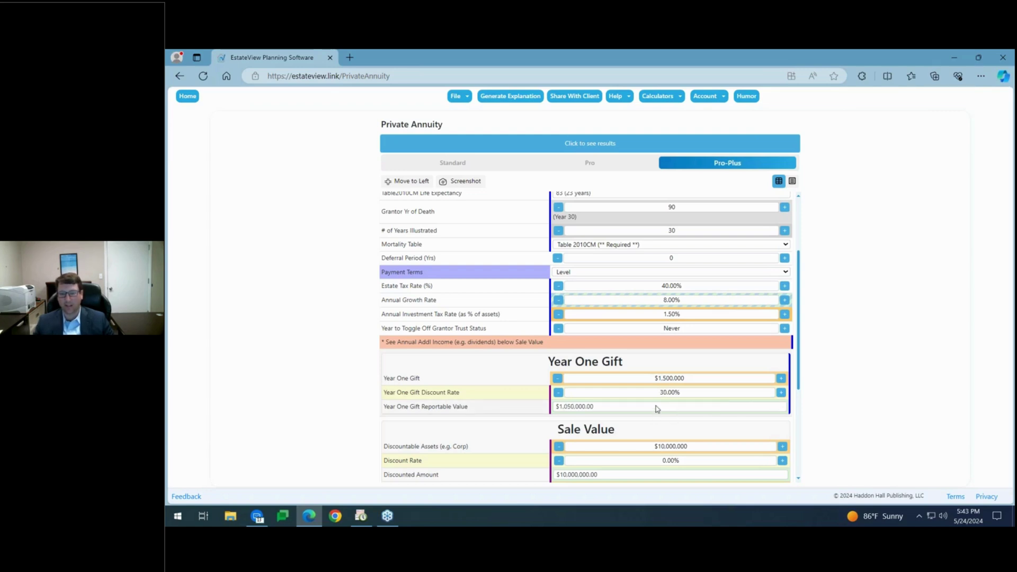
left_click(559, 395)
scroll(698, 391, "down", 2)
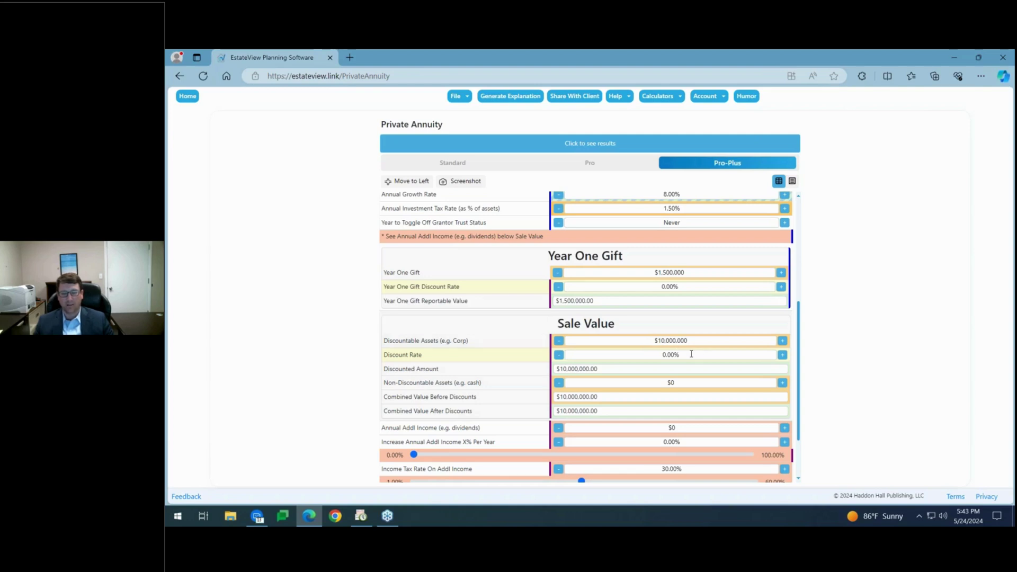
Set the discount rate on the discountable sale assets to 30.00% and the annual additional income to $2,000,000.
left_click(783, 355)
left_click(782, 355)
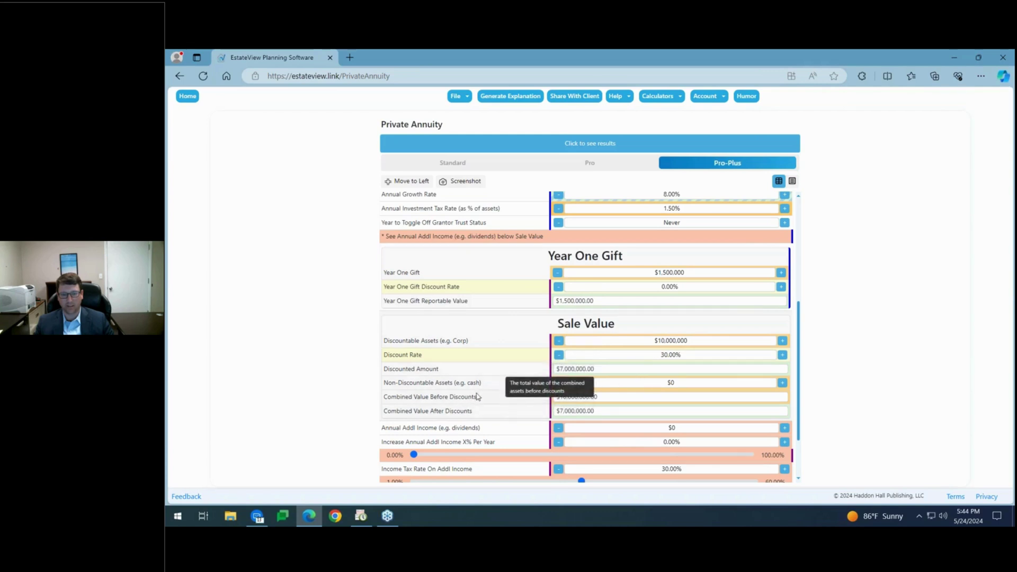
scroll(502, 387, "down", 1)
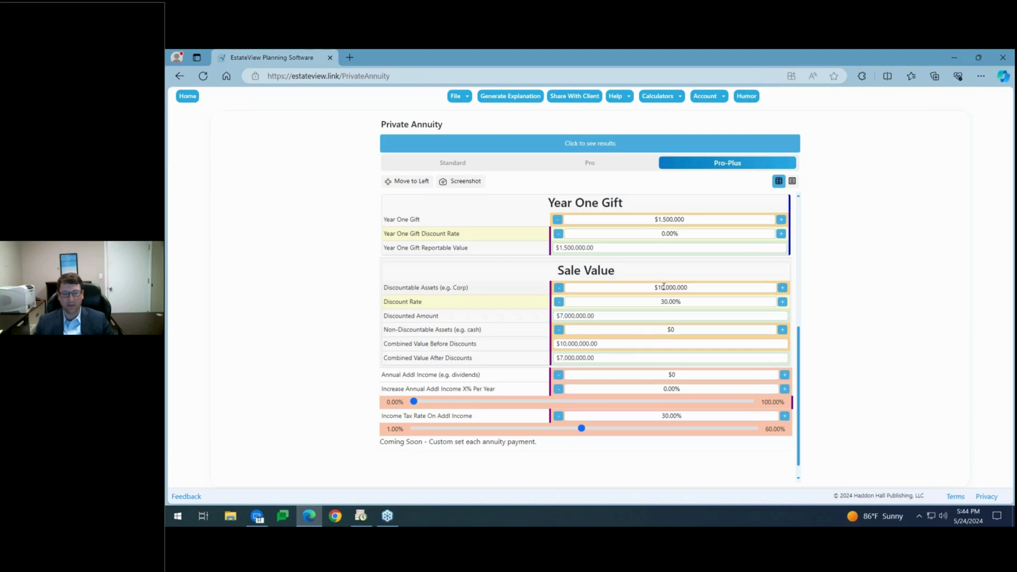
left_click(784, 375)
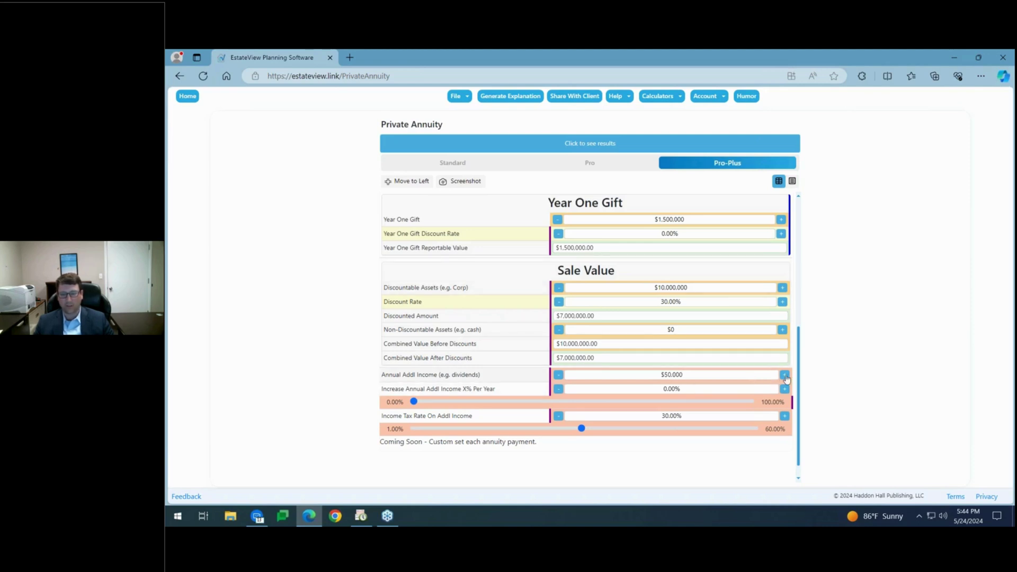
left_click(784, 375)
left_click(785, 375)
left_click(785, 375)
left_click(711, 375)
type("2000000")
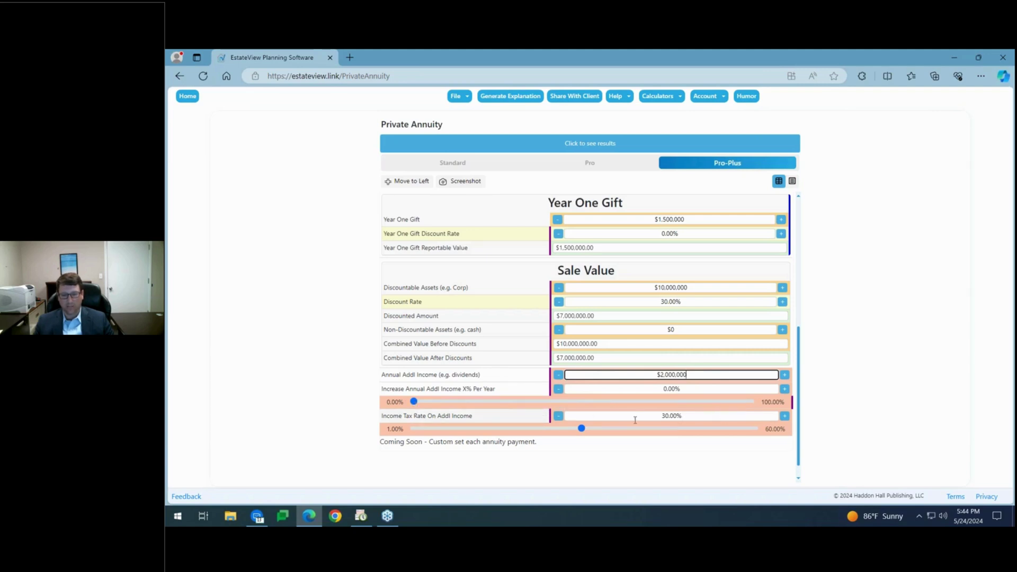
Try a 31.00% income tax rate on the additional income and restore it to 30.00%.
left_click_drag(646, 415, 683, 417)
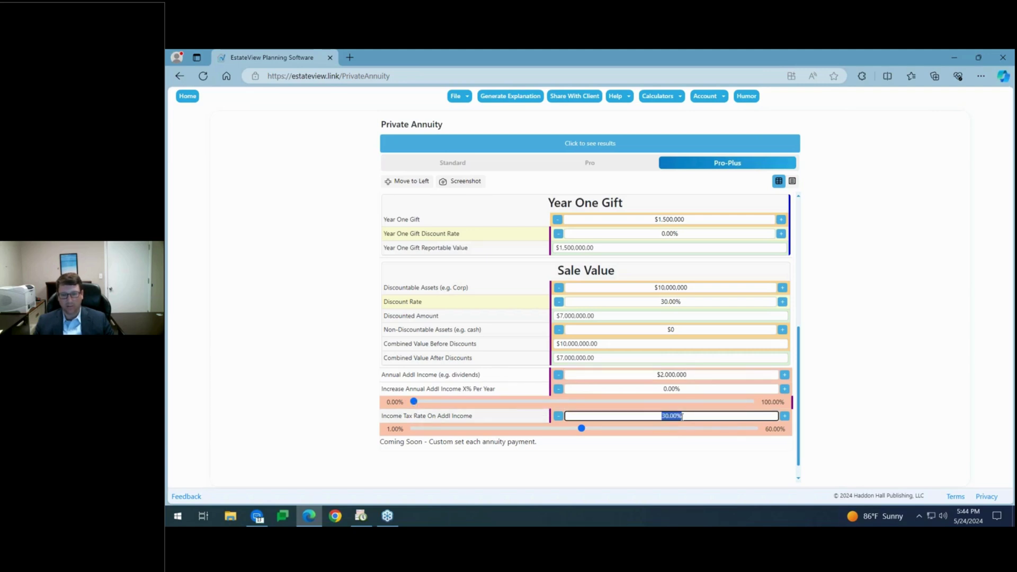
mouse_move(581, 428)
left_mouse_down()
mouse_move(636, 430)
mouse_move(582, 429)
left_mouse_up()
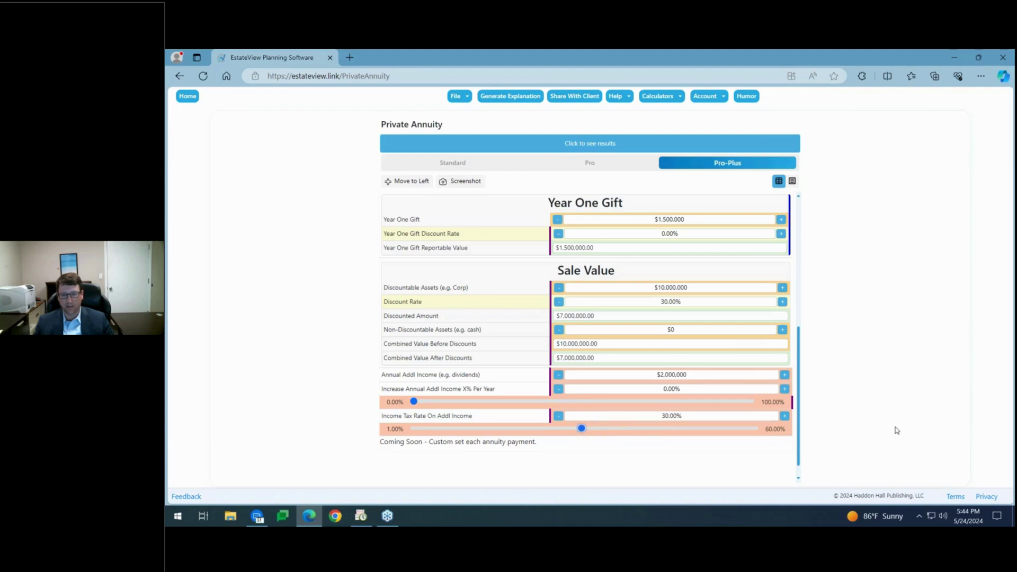
left_click(784, 416)
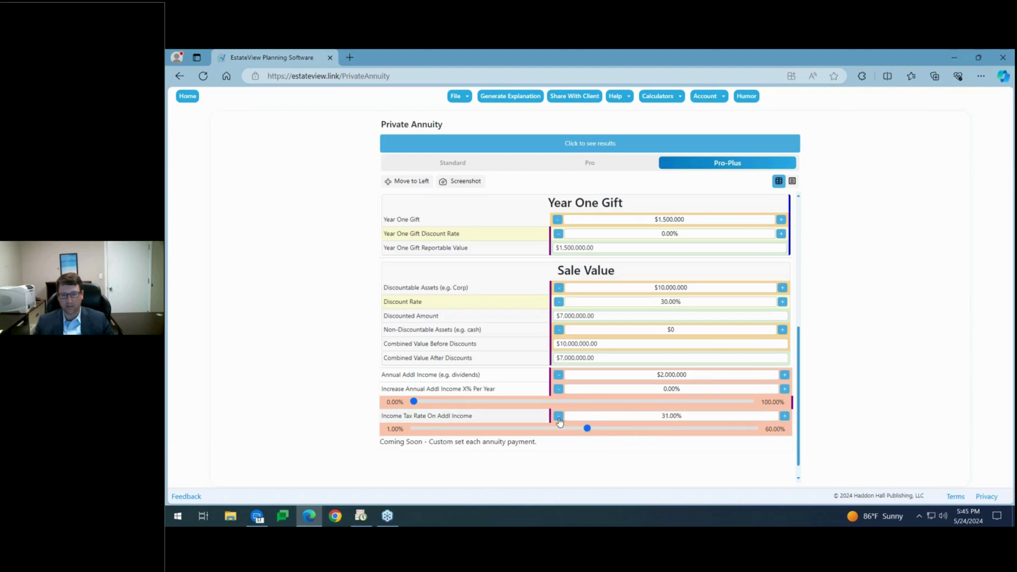
left_click(559, 418)
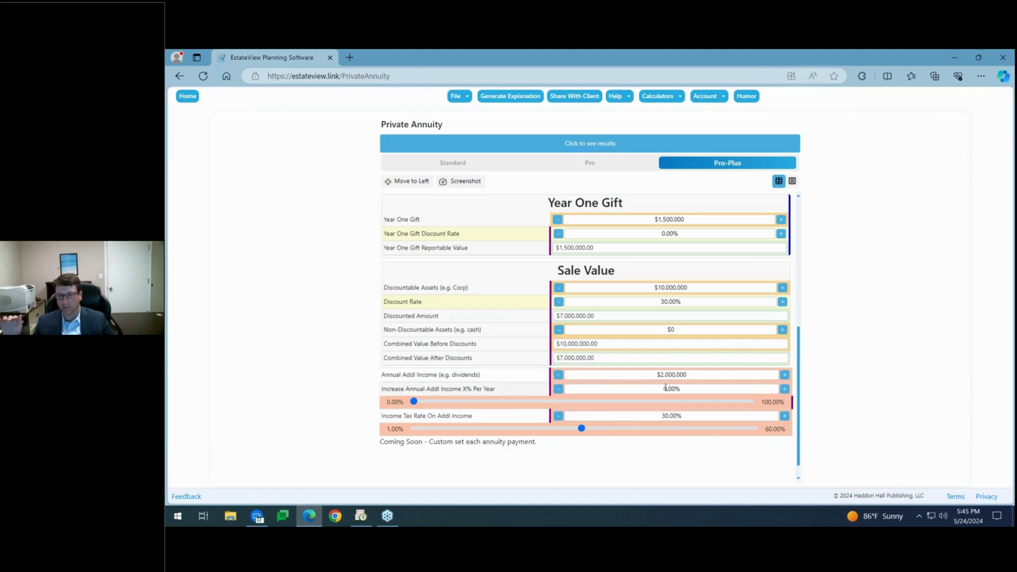
Try a 3.00% yearly increase of the additional income and reset it to 0.00%.
left_click(785, 390)
left_click(785, 390)
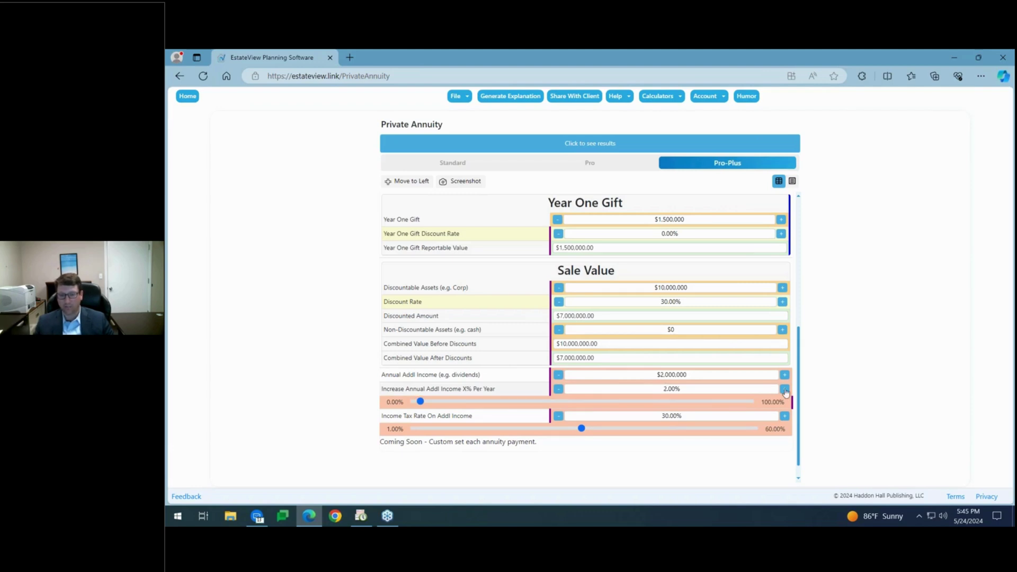
left_click(785, 390)
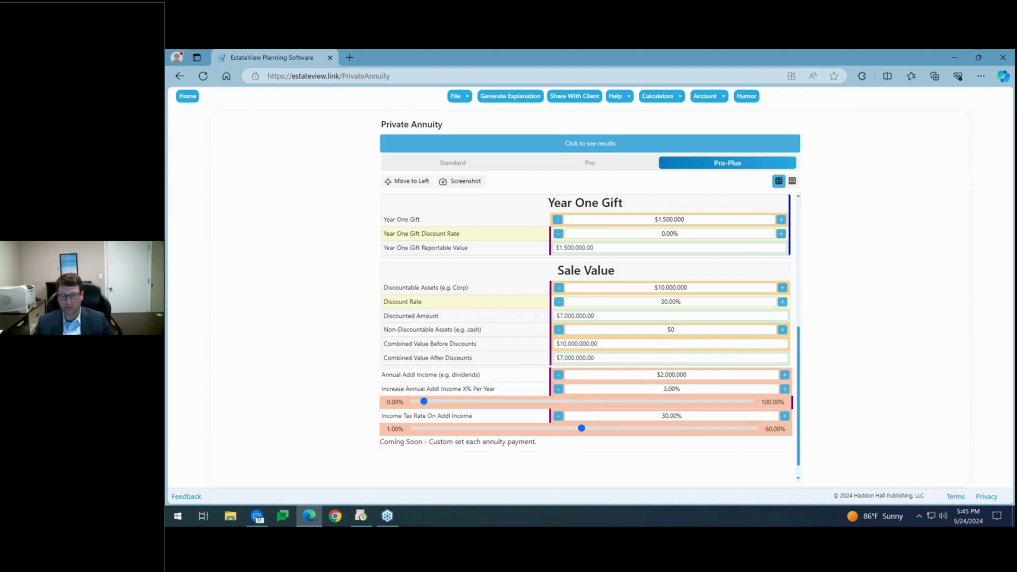
left_click(559, 390)
left_click(559, 390)
left_click(559, 389)
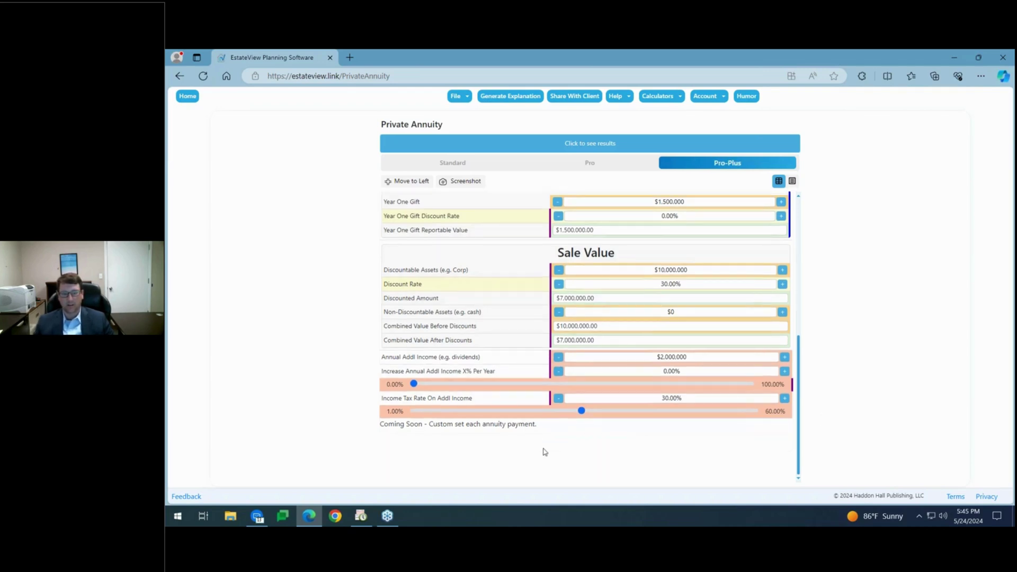
Show the private annuity results and review the yearly probability of death in the details table.
scroll(551, 450, "up", 5)
left_click(595, 143)
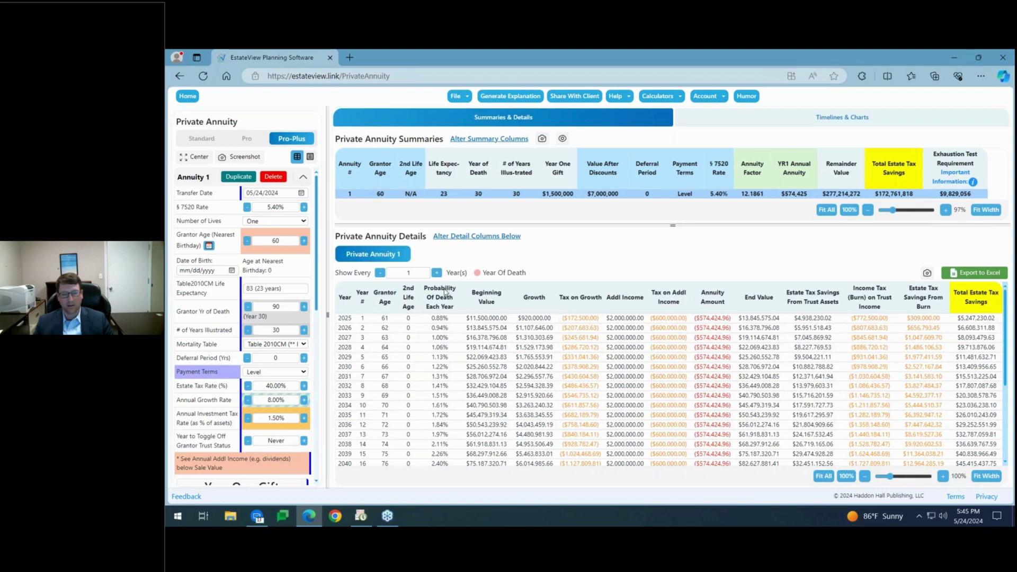
scroll(451, 406, "down", 3)
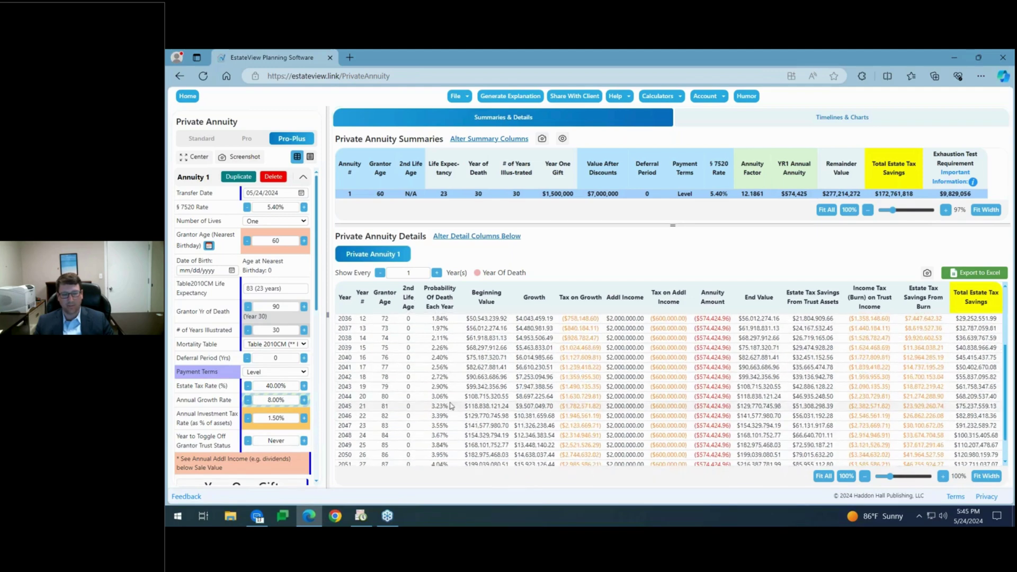
scroll(451, 405, "up", 2)
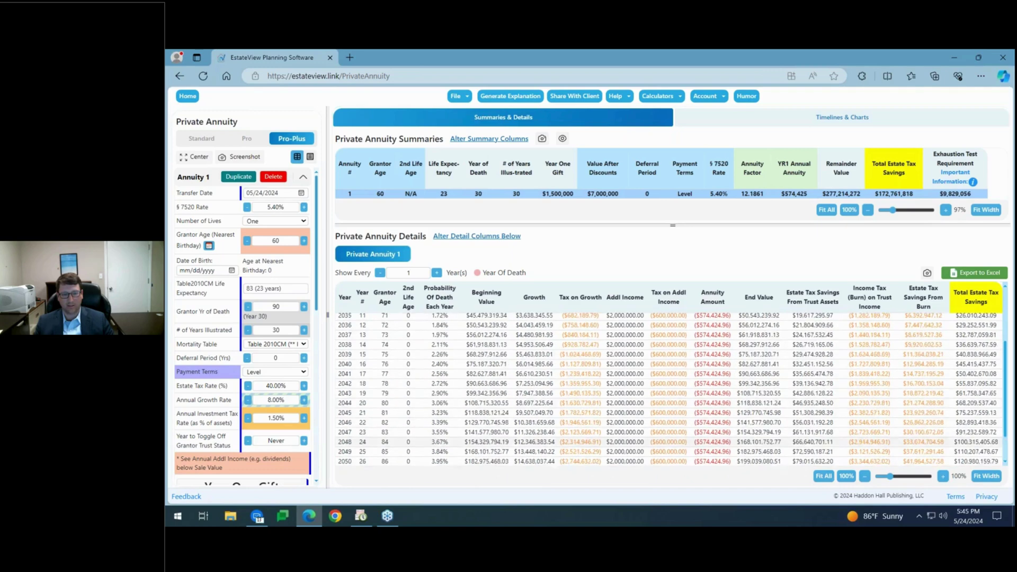
scroll(451, 406, "up", 2)
Replace the Probability Of Death Each Year column in the details table with Probability Survival To Year.
left_click(462, 237)
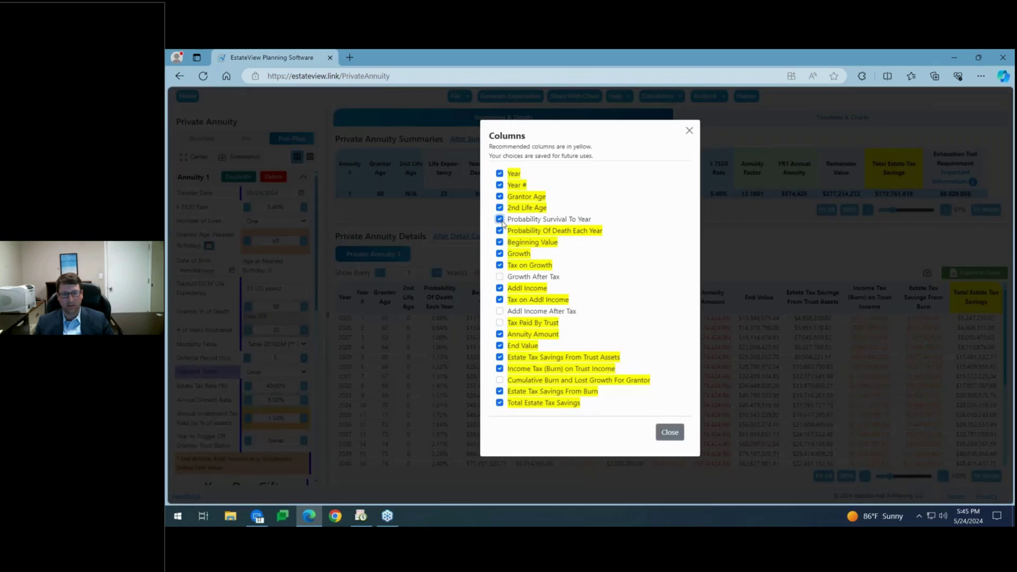
left_click(500, 231)
left_click(669, 433)
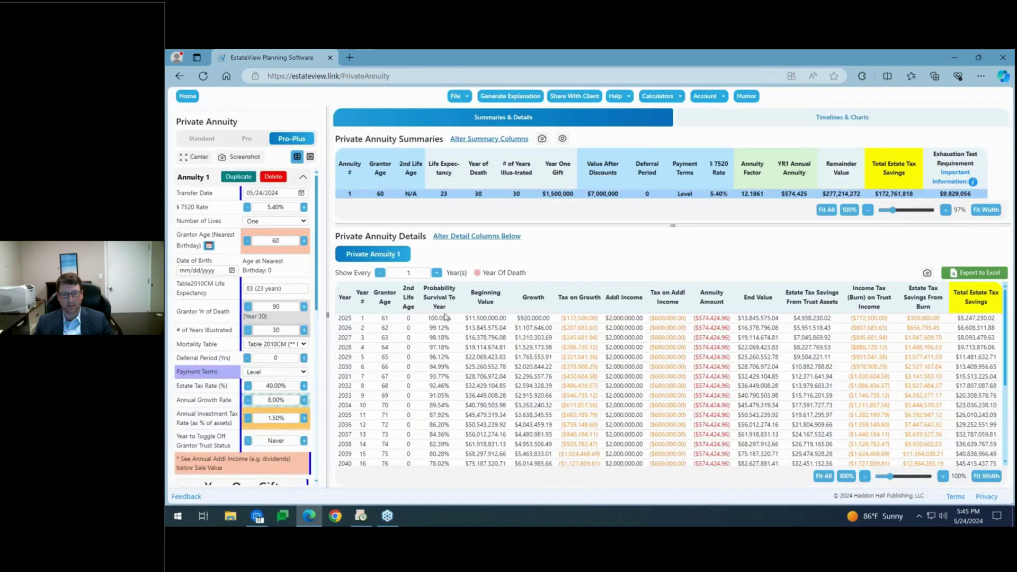
Examine the survival probabilities and annuity amounts across all illustrated years, along with the gift and sale value inputs.
scroll(447, 393, "down", 1)
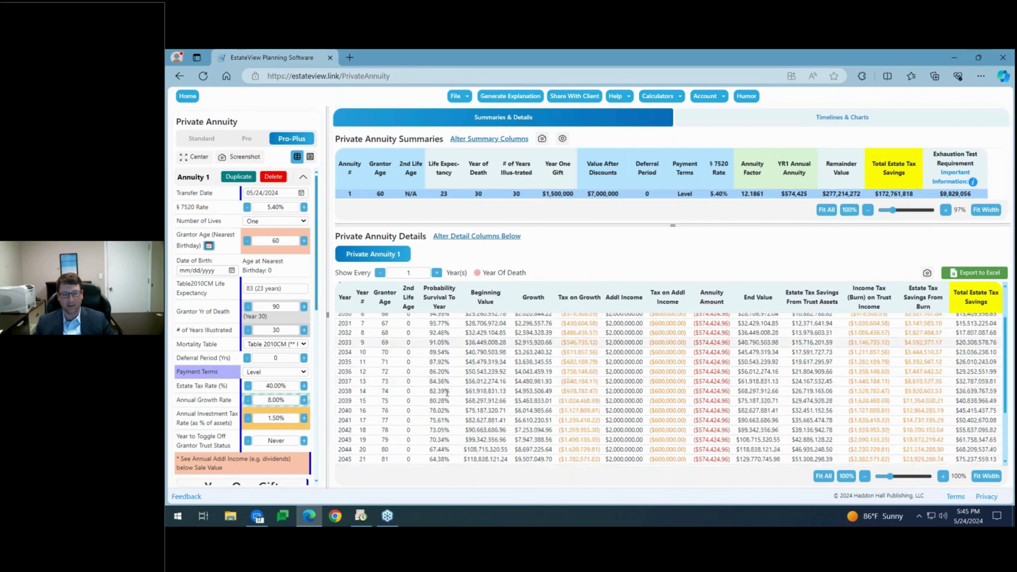
scroll(447, 393, "down", 2)
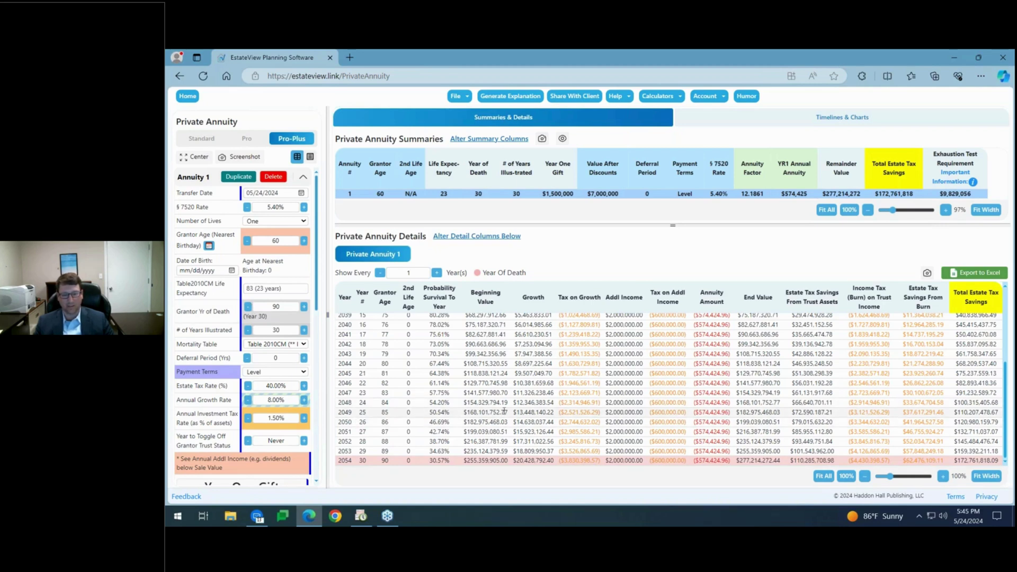
scroll(486, 398, "up", 5)
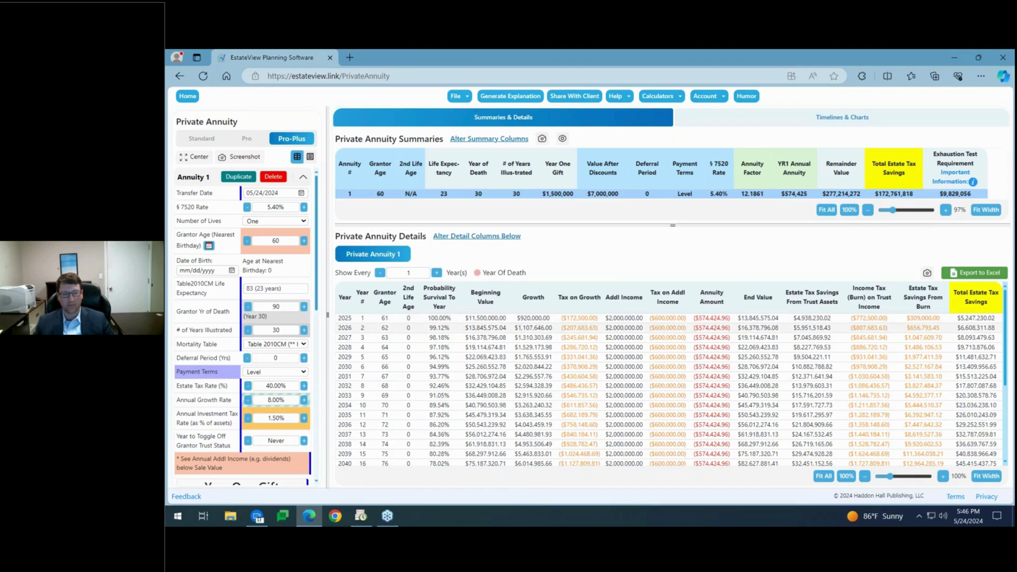
scroll(257, 368, "down", 1)
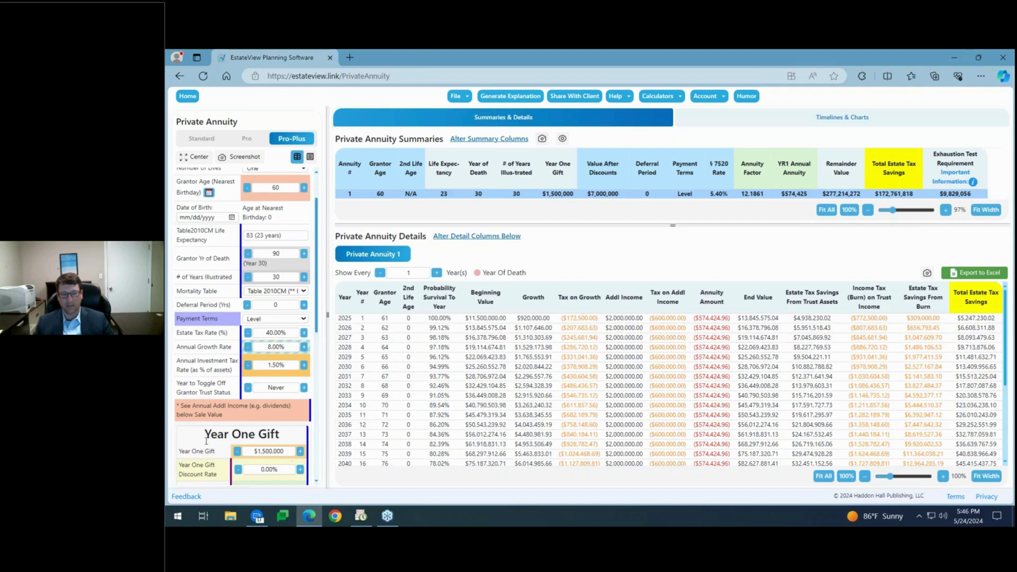
scroll(206, 441, "down", 6)
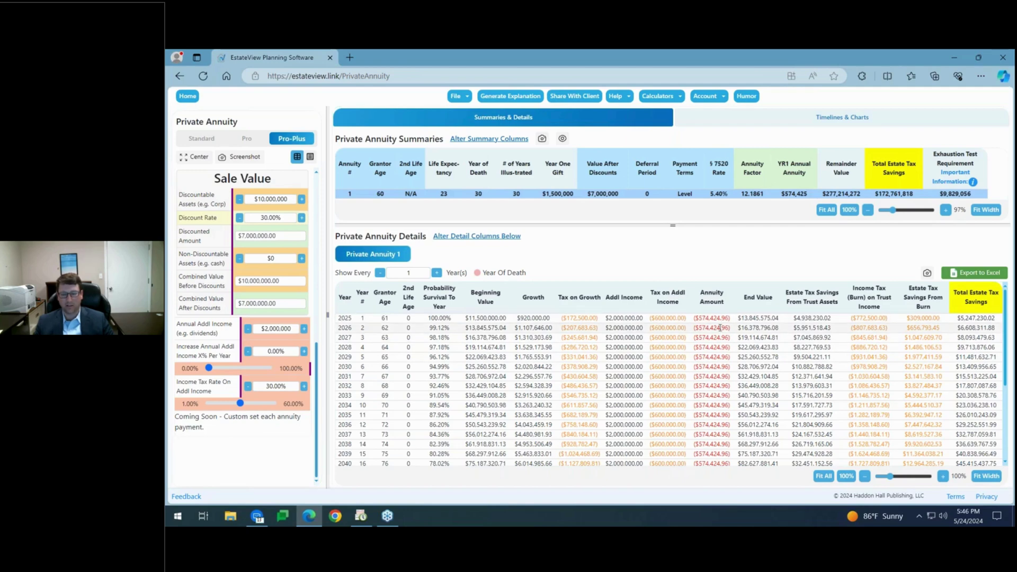
scroll(719, 374, "down", 2)
scroll(719, 374, "down", 1)
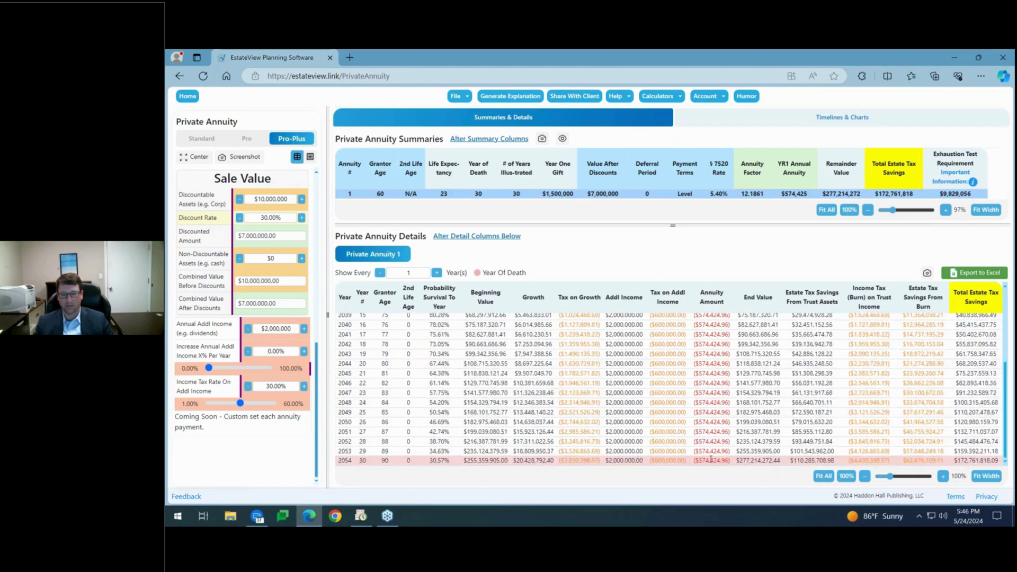
scroll(710, 455, "up", 3)
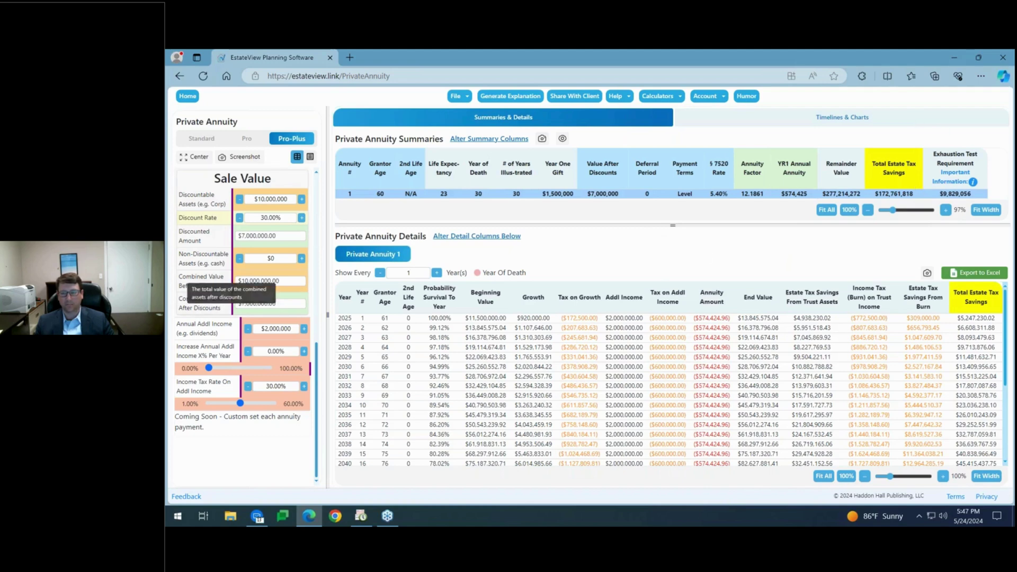
Duplicate Annuity 1 and set the copy's deferral period to 10 years.
scroll(262, 250, "up", 5)
scroll(262, 250, "up", 3)
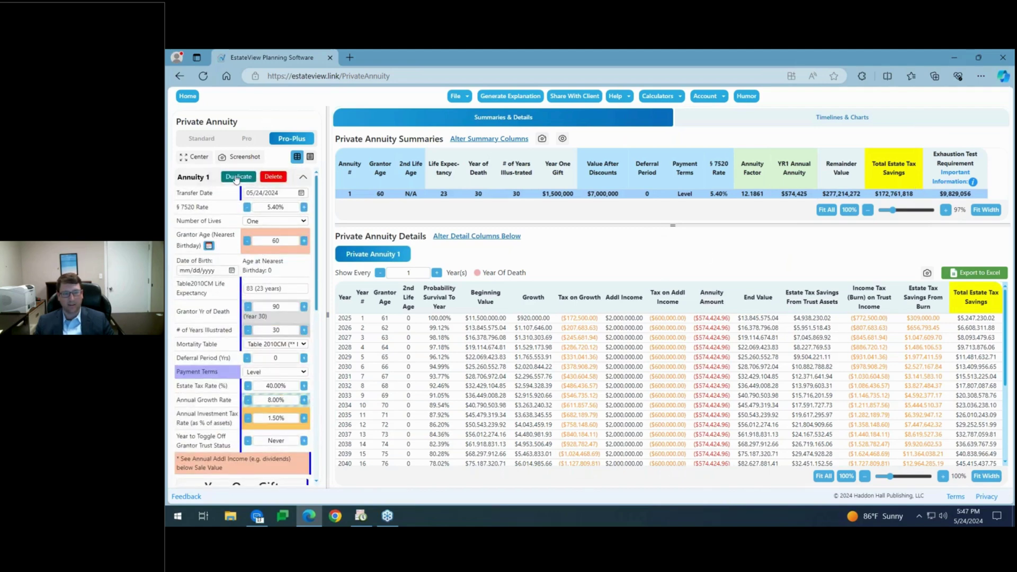
left_click(236, 177)
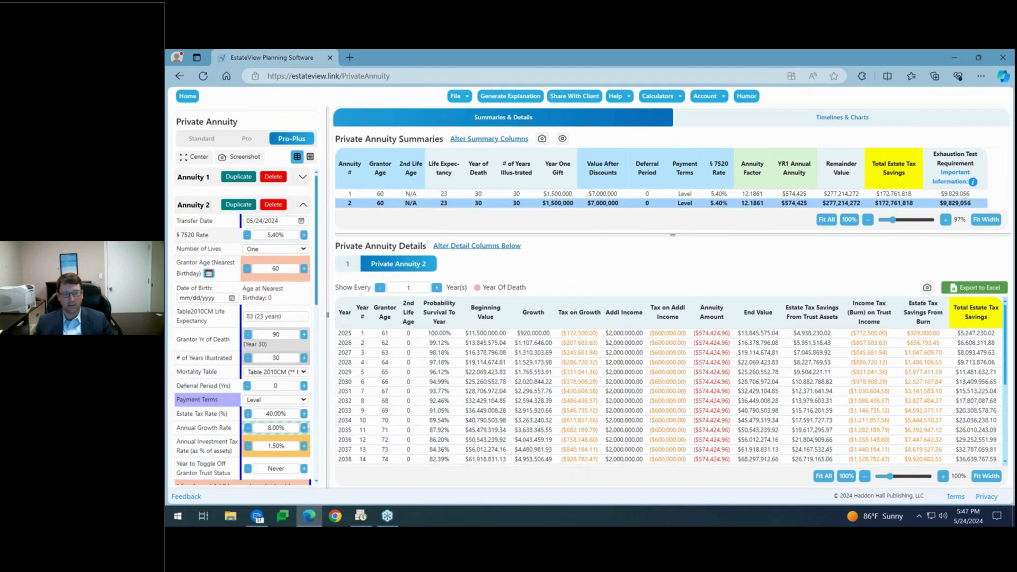
scroll(235, 305, "down", 1)
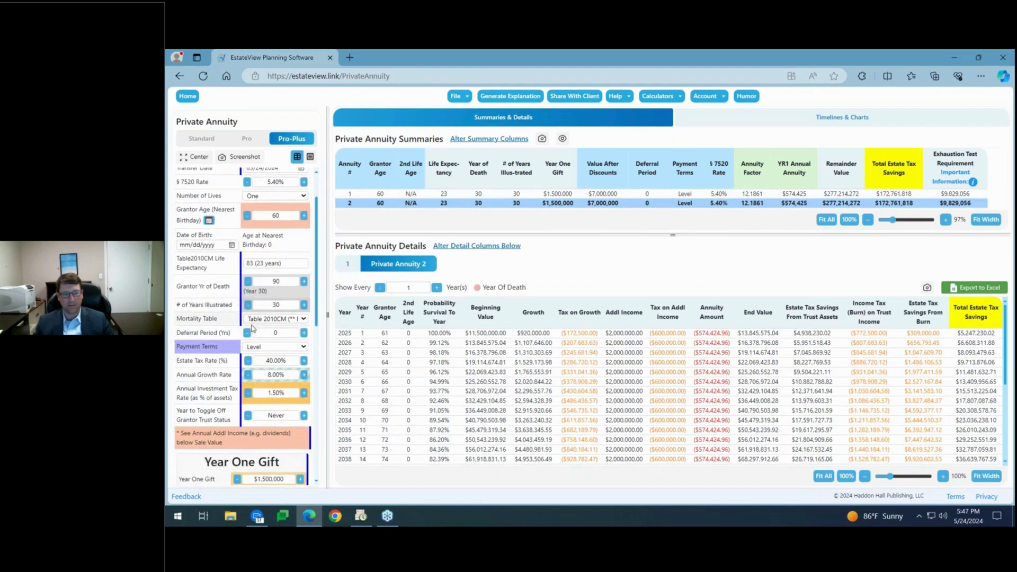
scroll(236, 350, "down", 1)
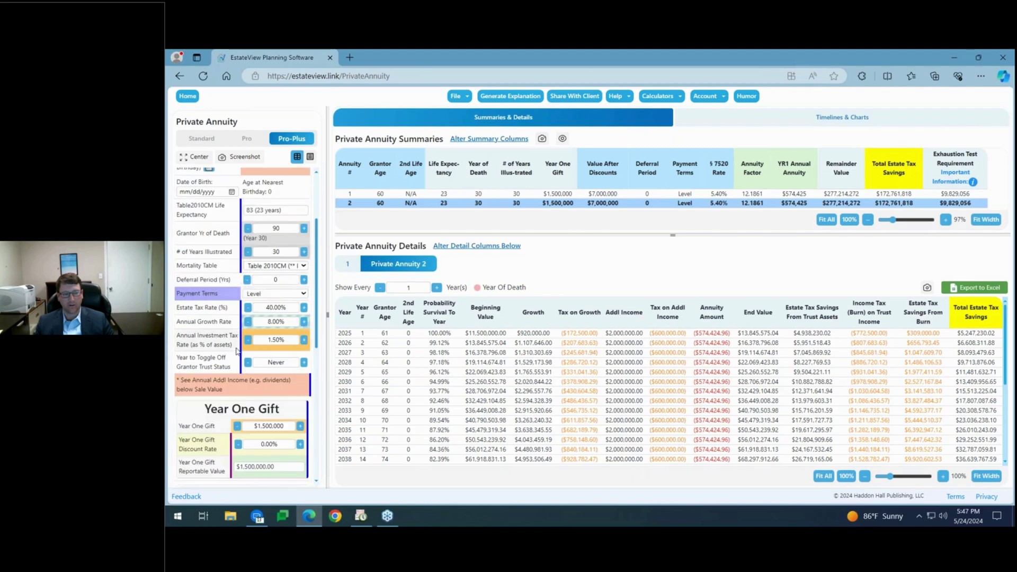
left_click(304, 280)
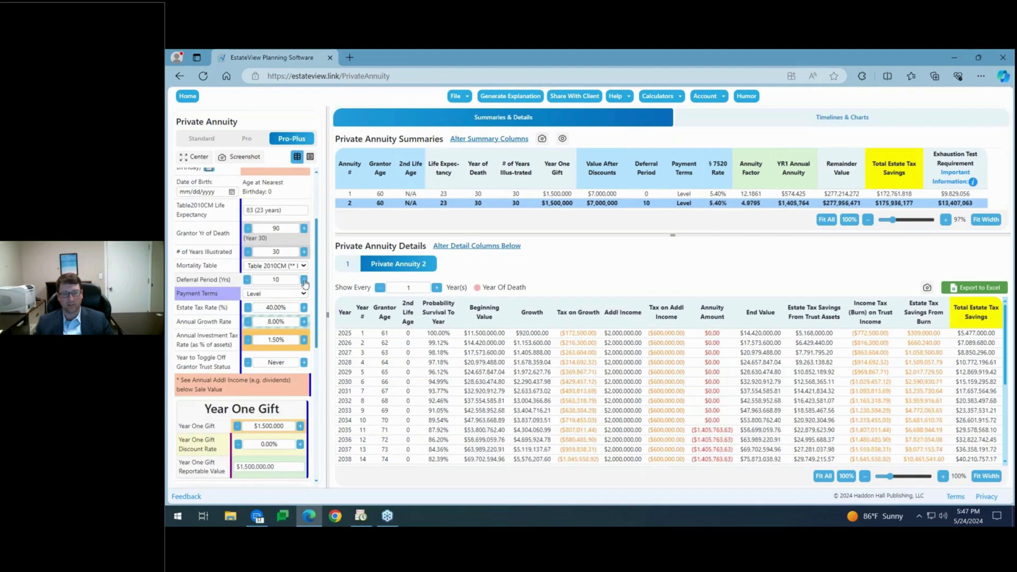
left_click(248, 279)
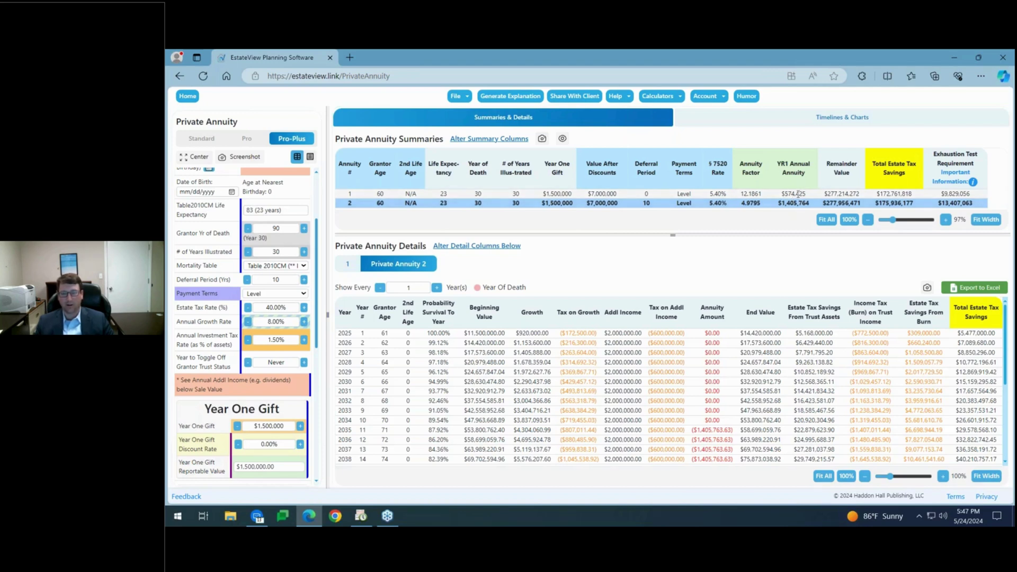
Highlight the YR1 Annual Annuity values of both annuities and review the deferred annuity's yearly payments.
left_click(797, 194)
left_click(796, 203)
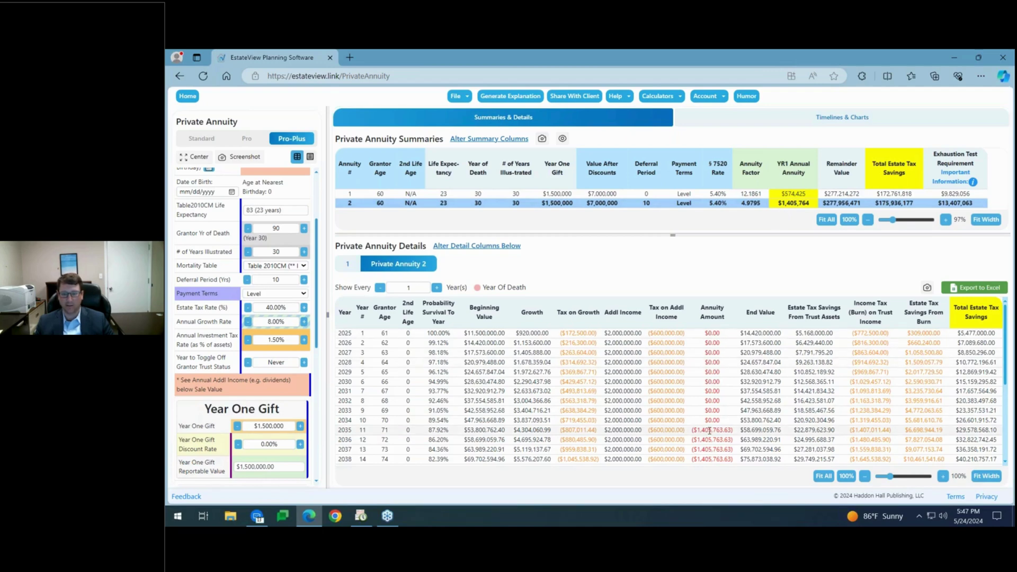
scroll(689, 371, "down", 2)
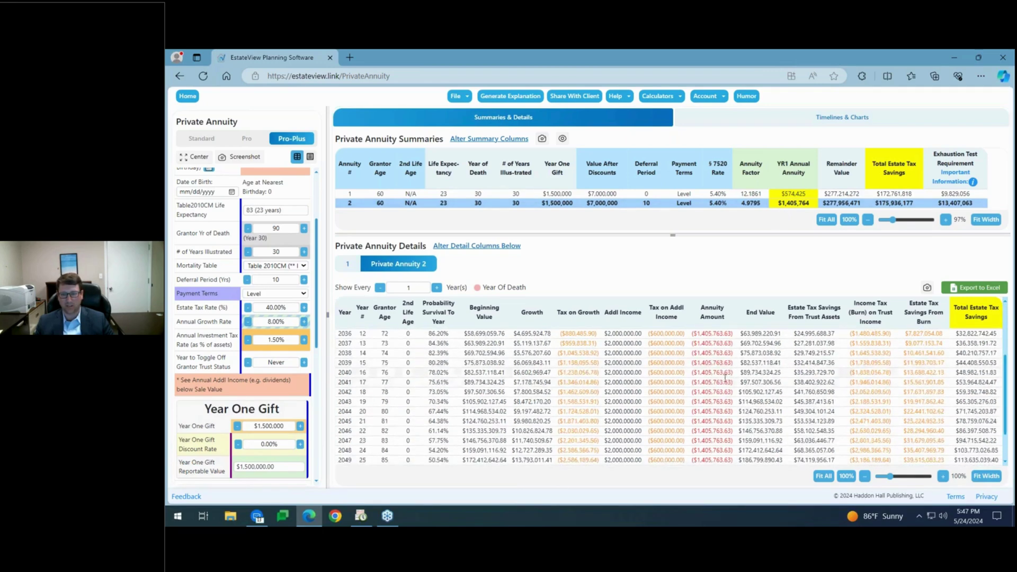
scroll(723, 385, "up", 2)
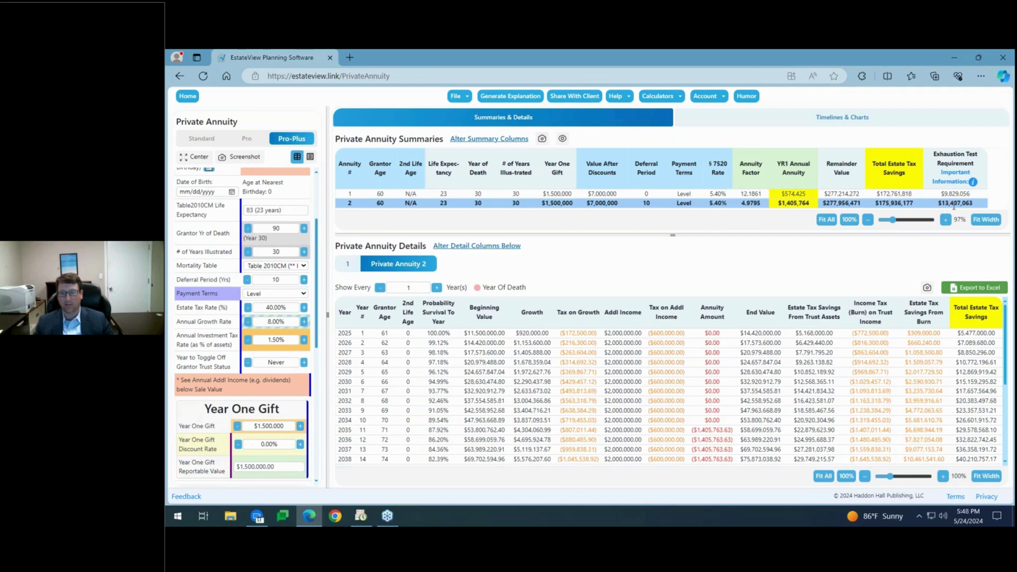
Read the Exhaustion Test information, close it and look over the yearly details of Private Annuity 2.
left_click(973, 182)
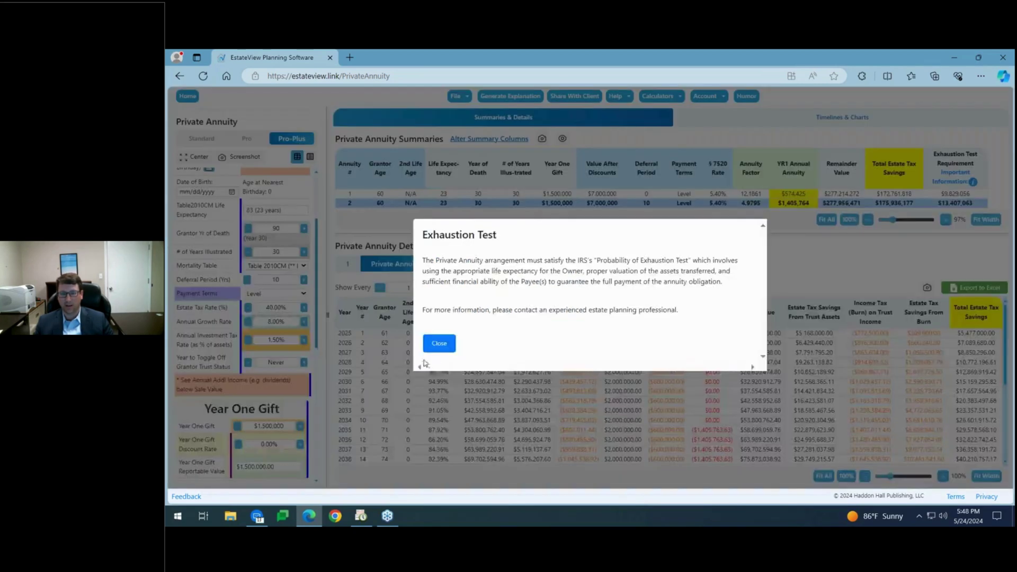
left_click(439, 343)
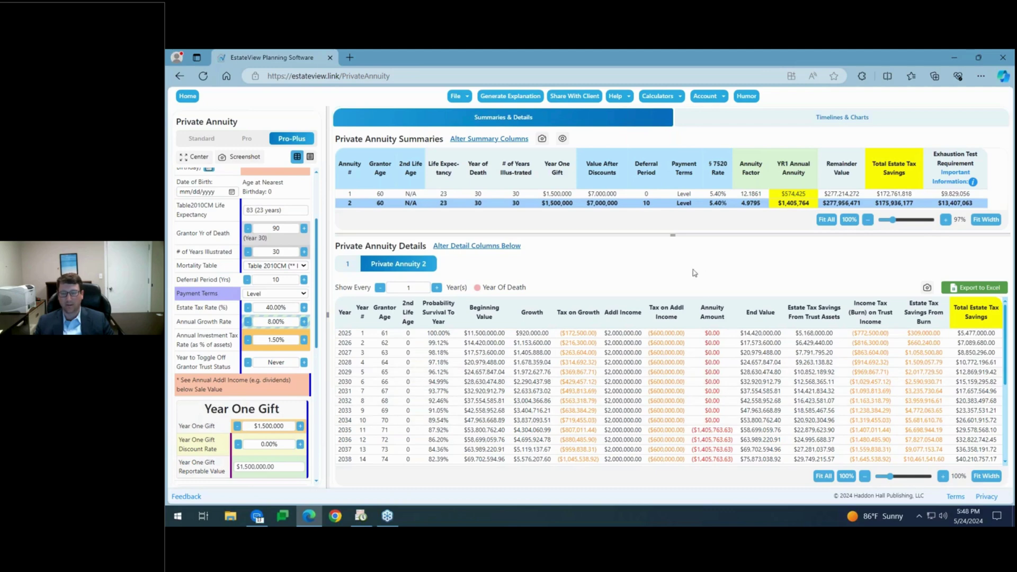
scroll(592, 382, "down", 3)
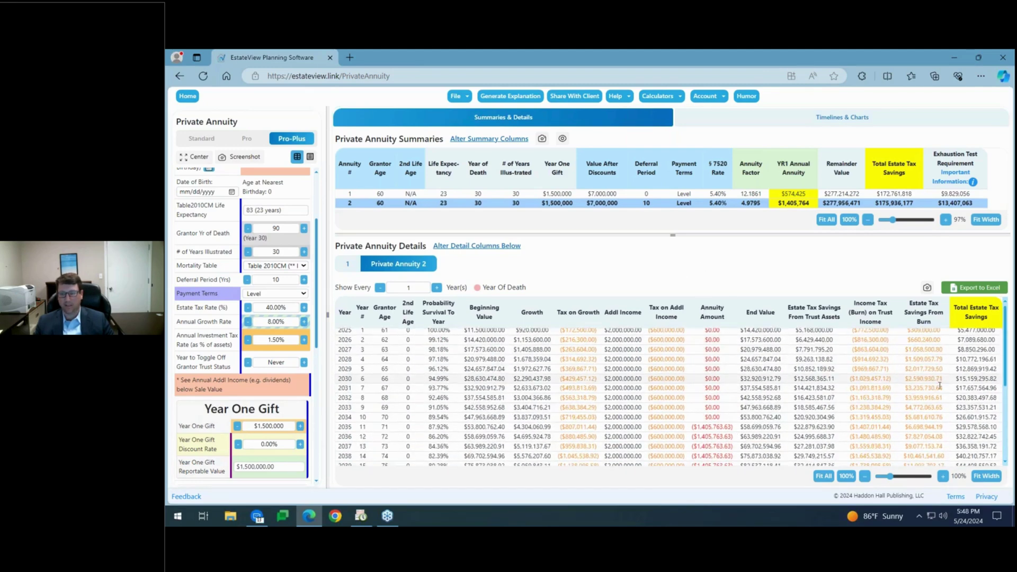
Review the End Value and savings figures of Private Annuity 2 from the first year through the year of death.
scroll(968, 419, "down", 3)
scroll(968, 420, "up", 5)
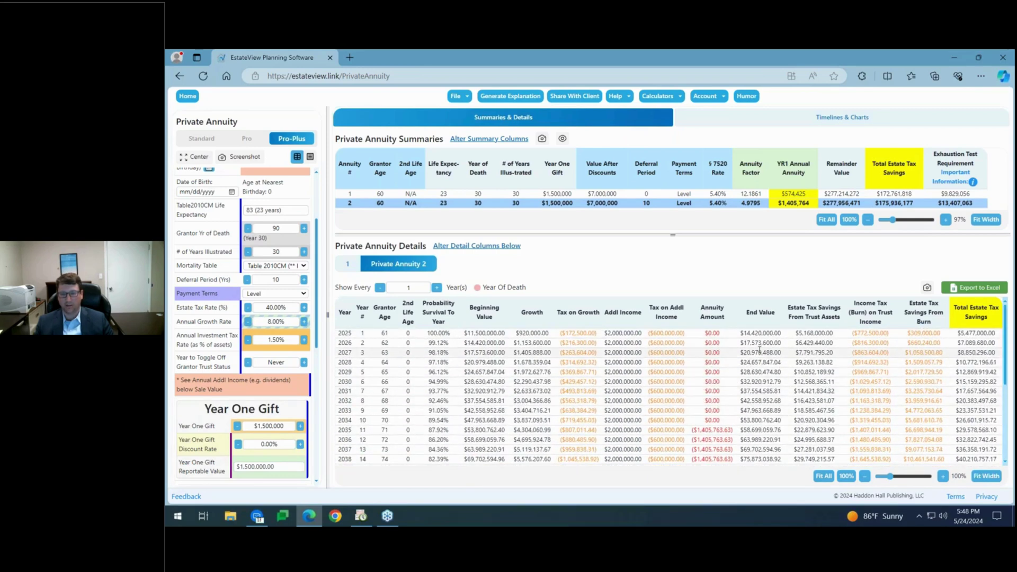
scroll(762, 365, "down", 3)
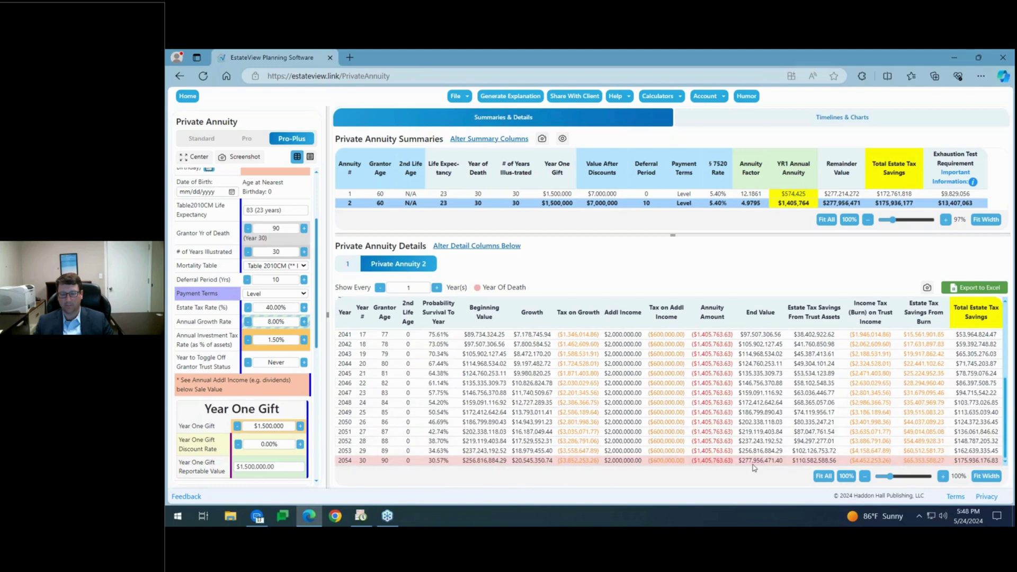
scroll(759, 426, "up", 3)
Set Annuity 2's Annual Addl Income to $0.
scroll(280, 418, "down", 5)
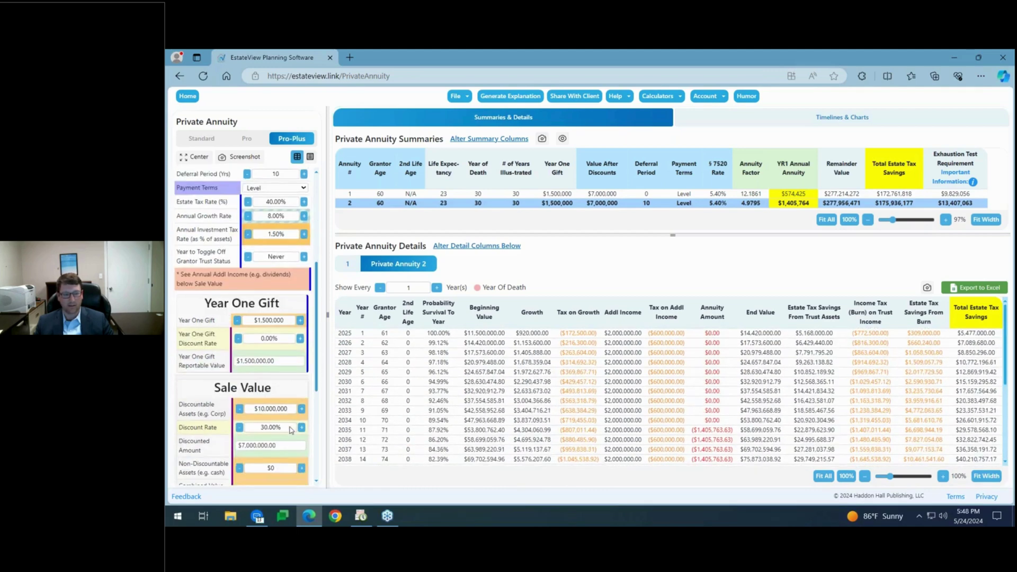
scroll(279, 418, "down", 2)
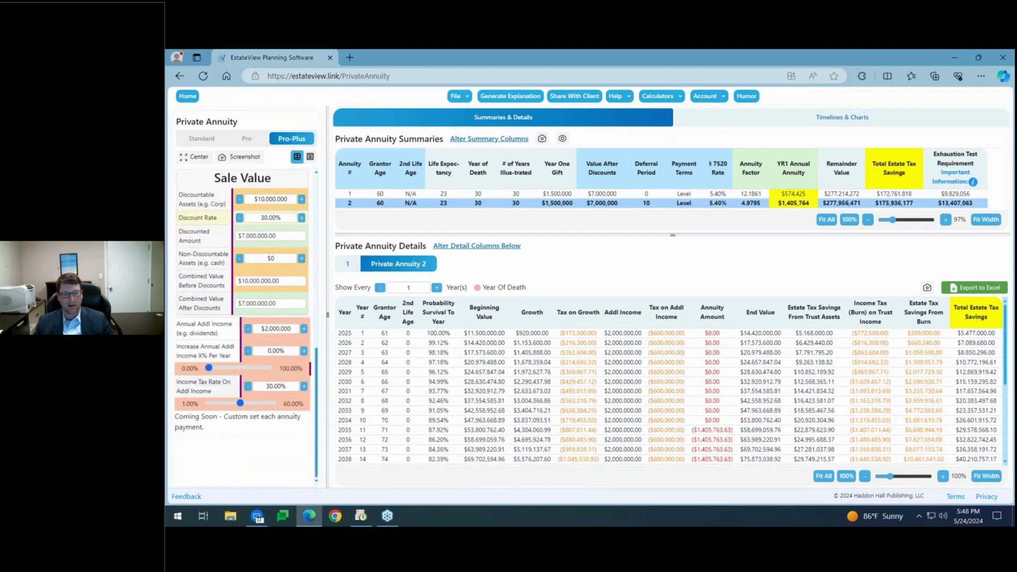
left_click(247, 329)
left_click(247, 328)
left_click(247, 329)
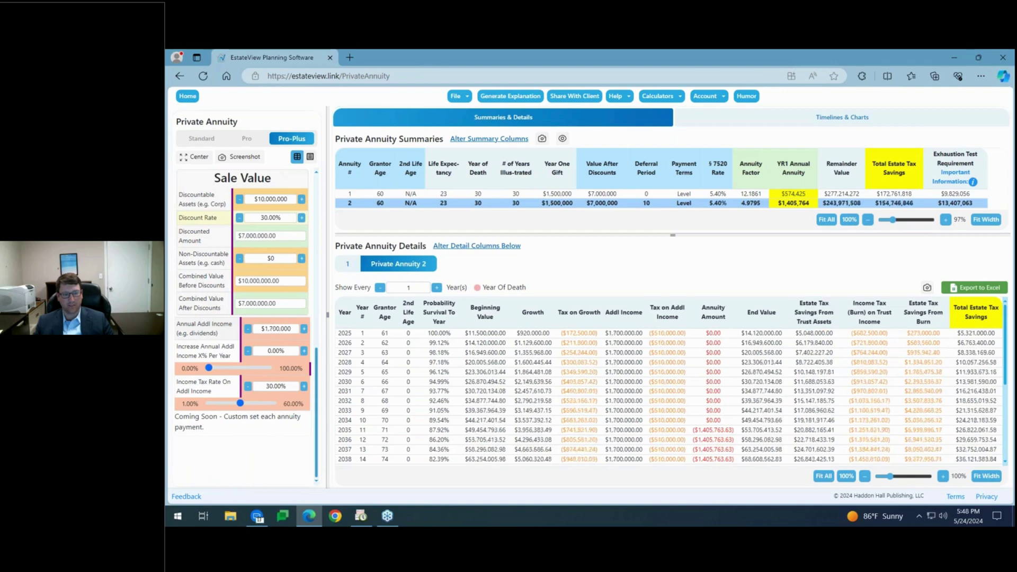
left_click(248, 329)
left_click(248, 329)
double_click(286, 329)
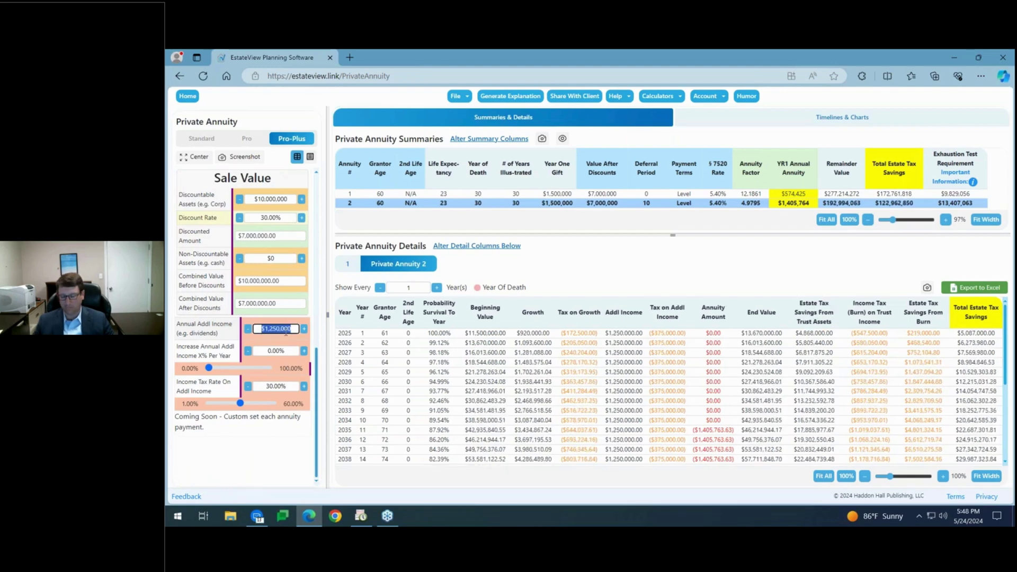
type("0")
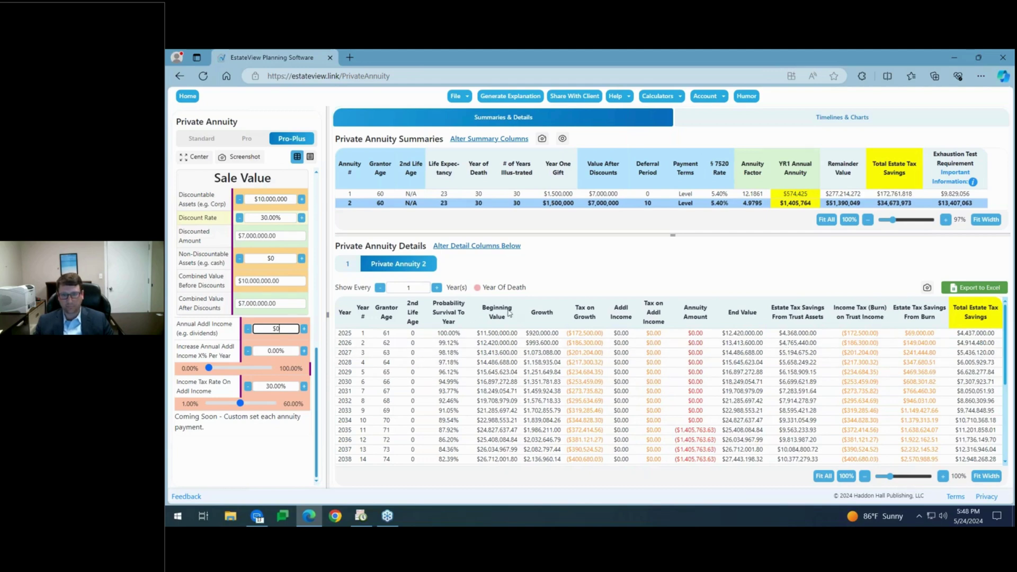
Set Annuity 1's Annual Addl Income to $0 as well and highlight the Total Estate Tax Savings values in the summaries.
scroll(312, 326, "up", 10)
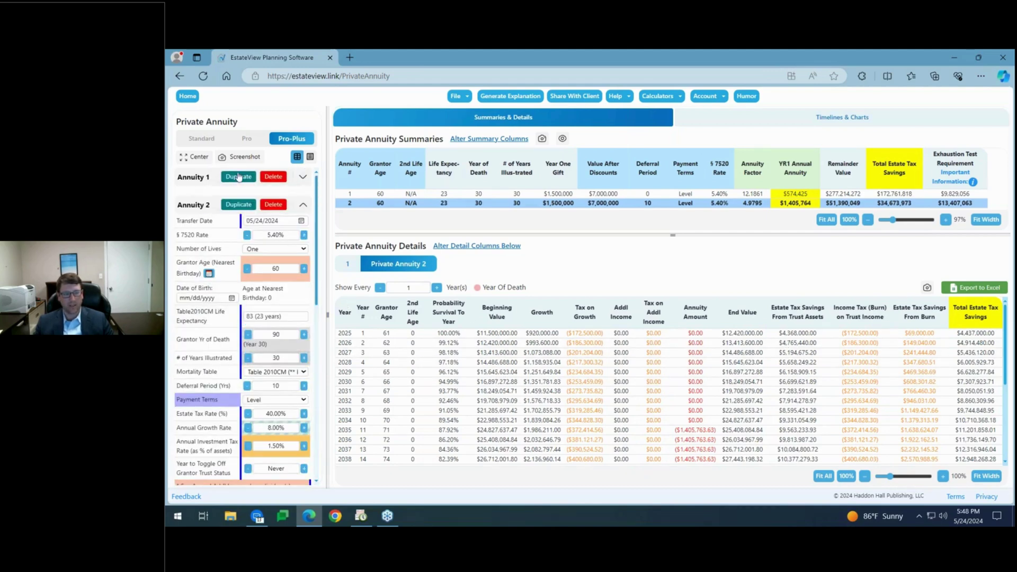
left_click(302, 178)
scroll(242, 326, "down", 2)
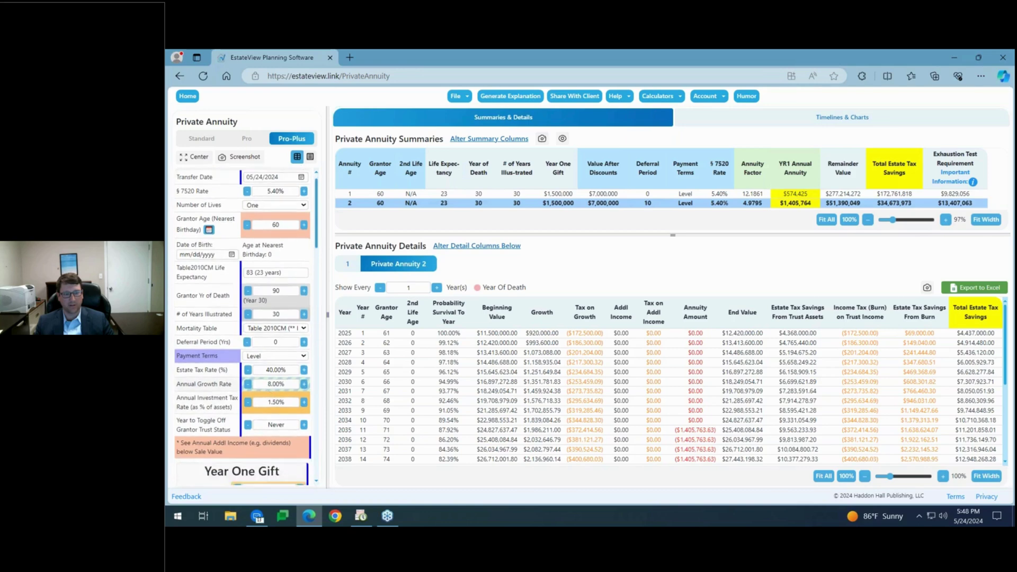
scroll(243, 326, "up", 2)
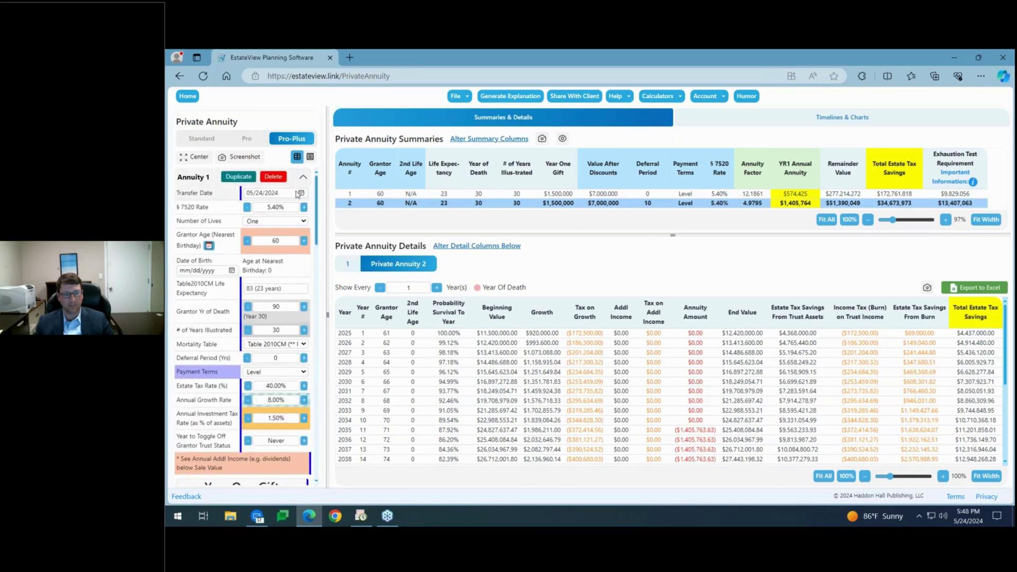
left_click(303, 177)
left_click(304, 178)
scroll(251, 341, "down", 3)
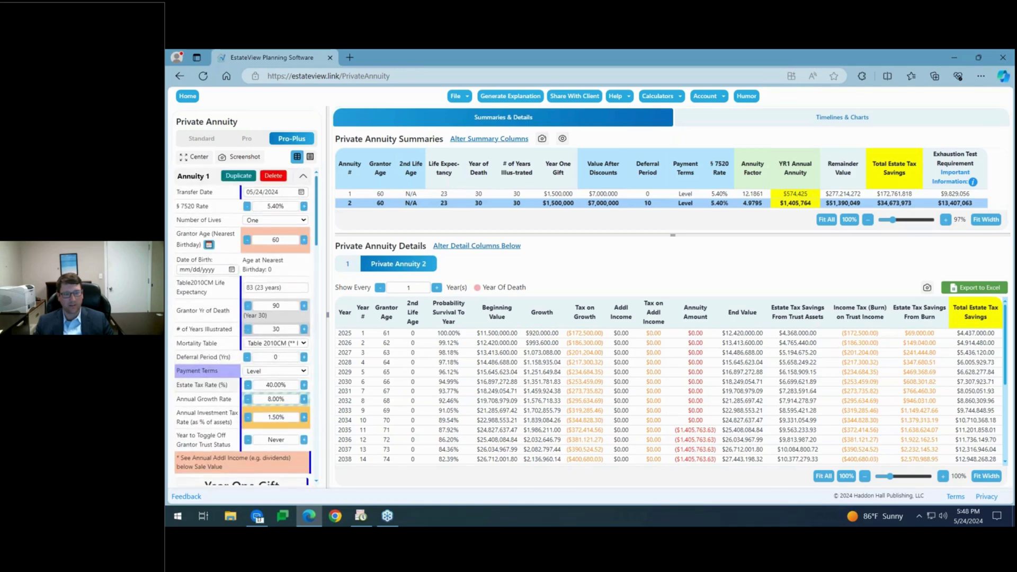
scroll(252, 341, "down", 2)
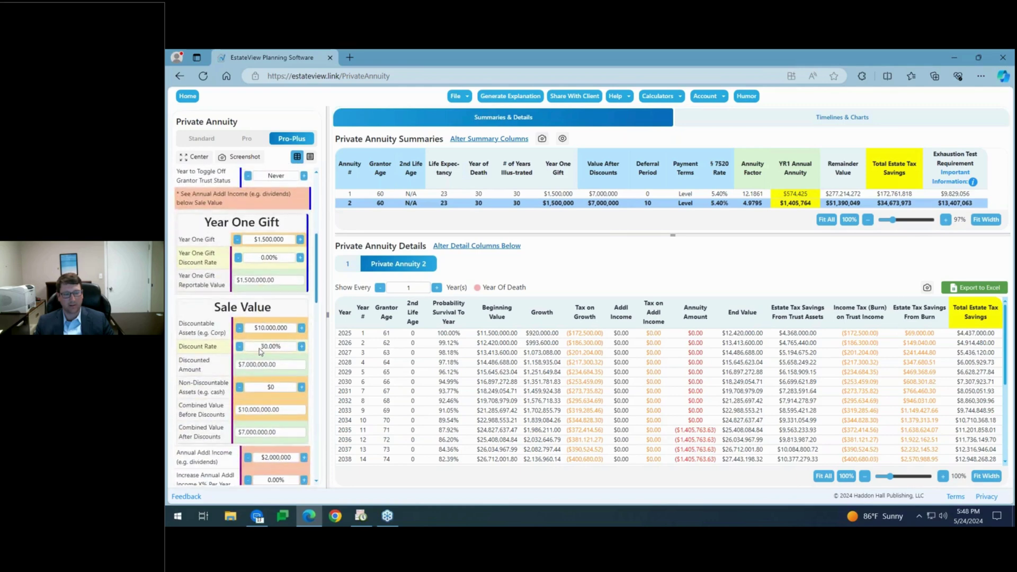
scroll(275, 269, "down", 10)
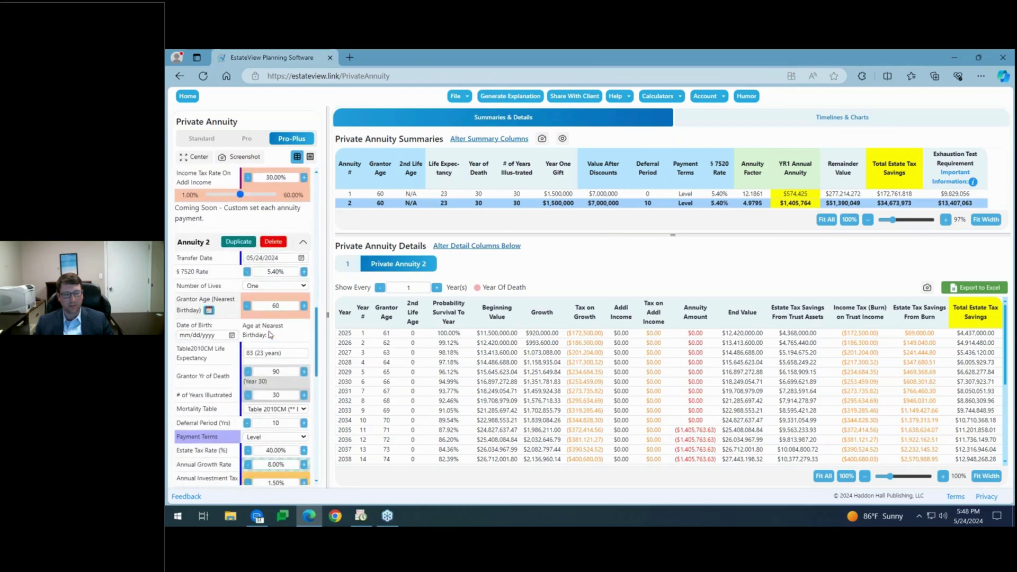
scroll(269, 335, "up", 5)
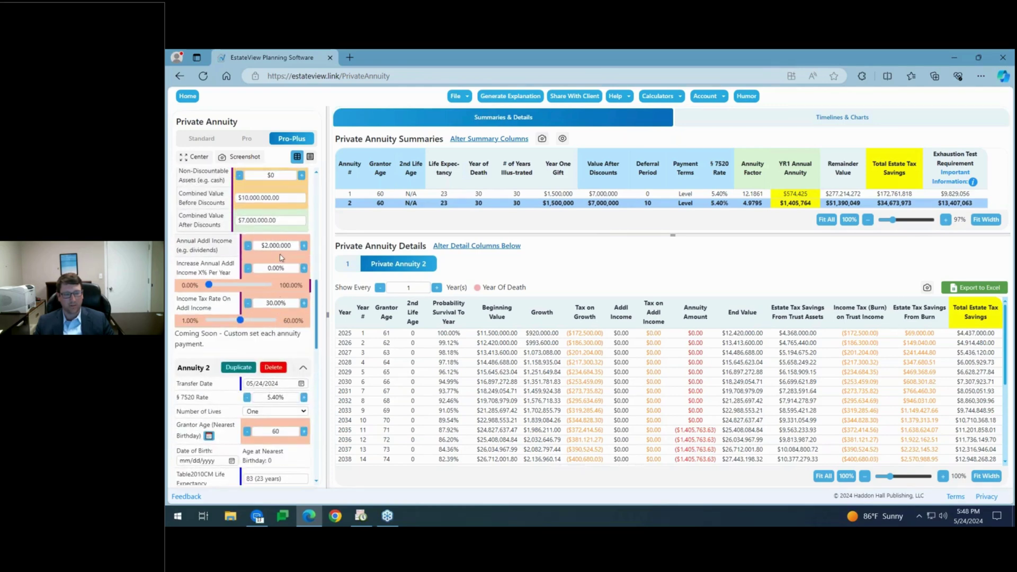
left_click(276, 245)
type("0")
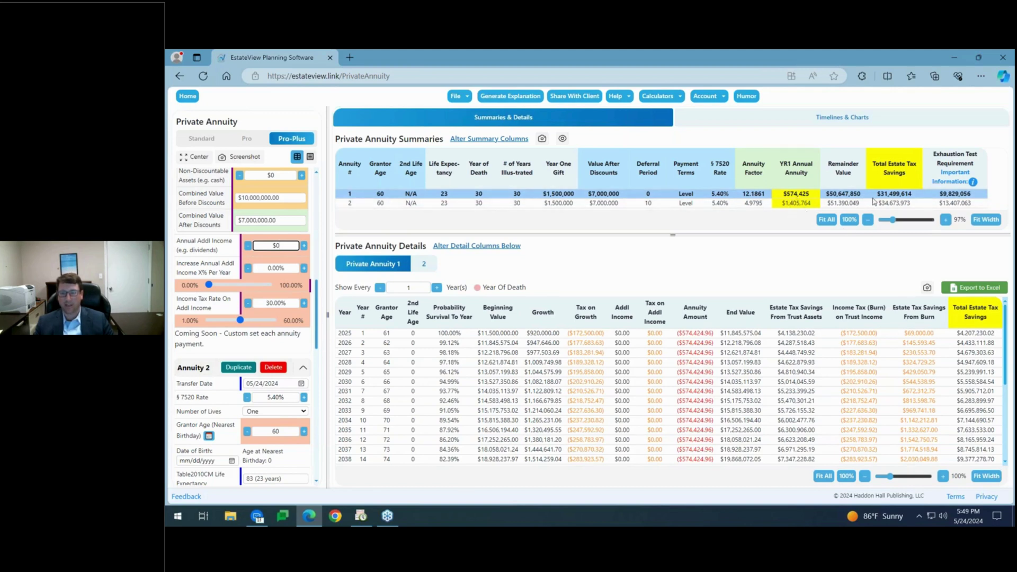
left_click(897, 196)
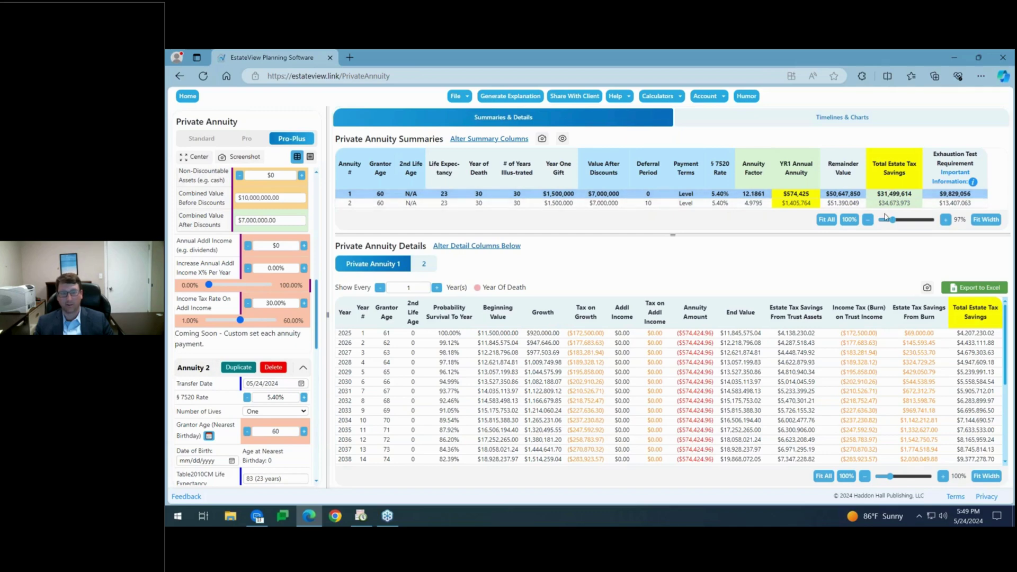
Look through Annuity 2's growth, Year One Gift, Sale Value and additional income inputs.
scroll(286, 299, "down", 10)
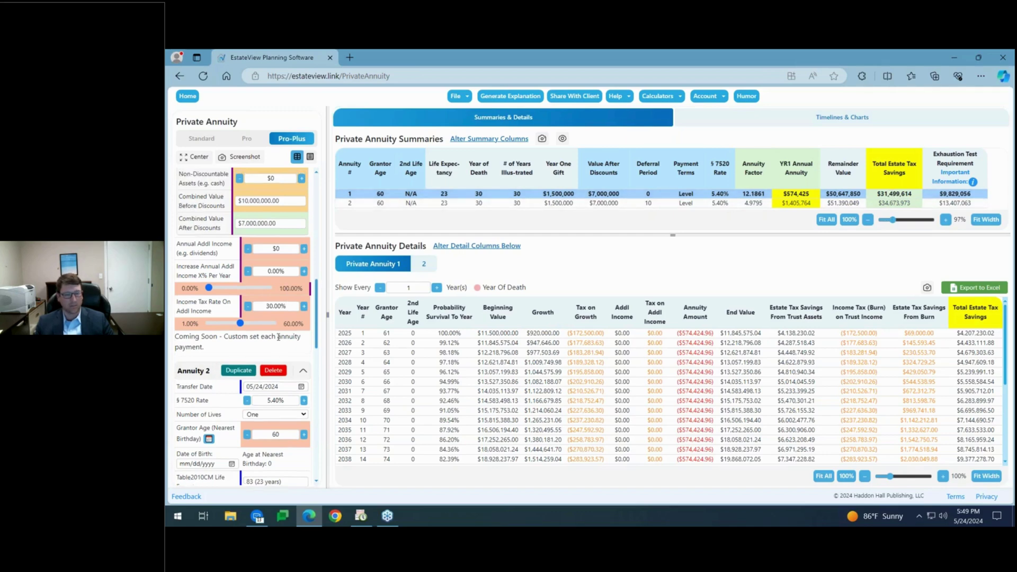
scroll(278, 337, "down", 15)
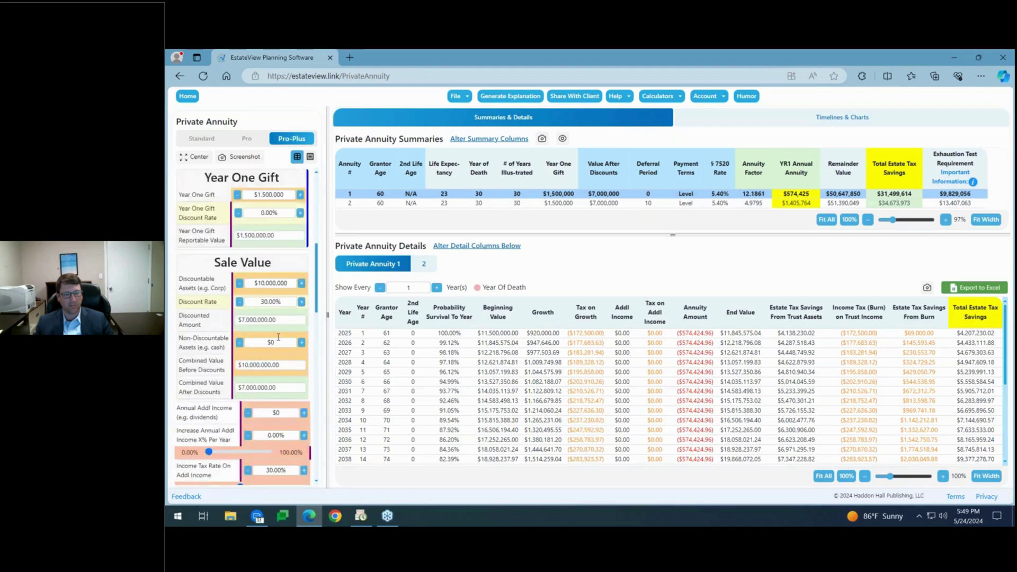
scroll(279, 339, "down", 10)
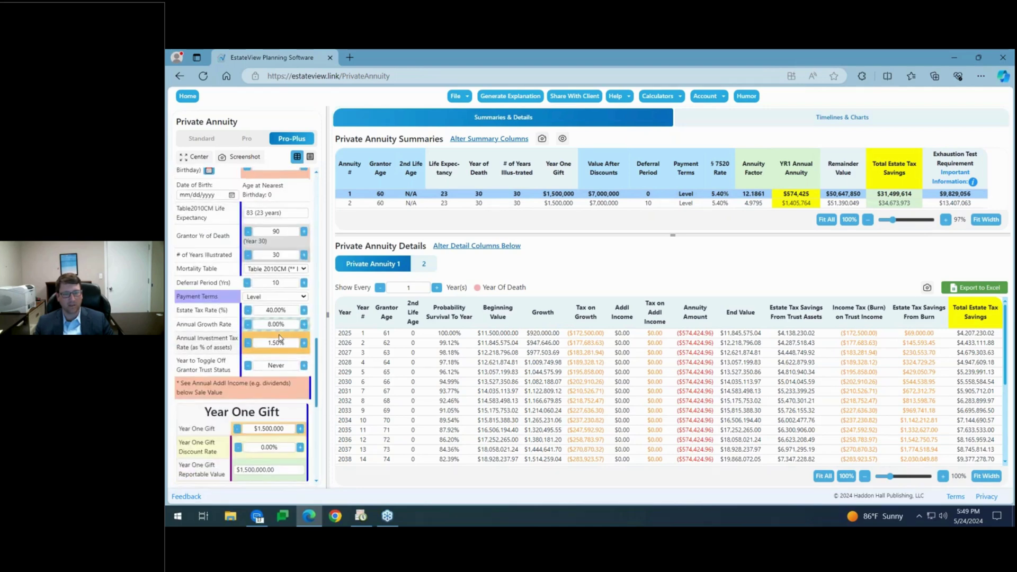
scroll(280, 339, "up", 8)
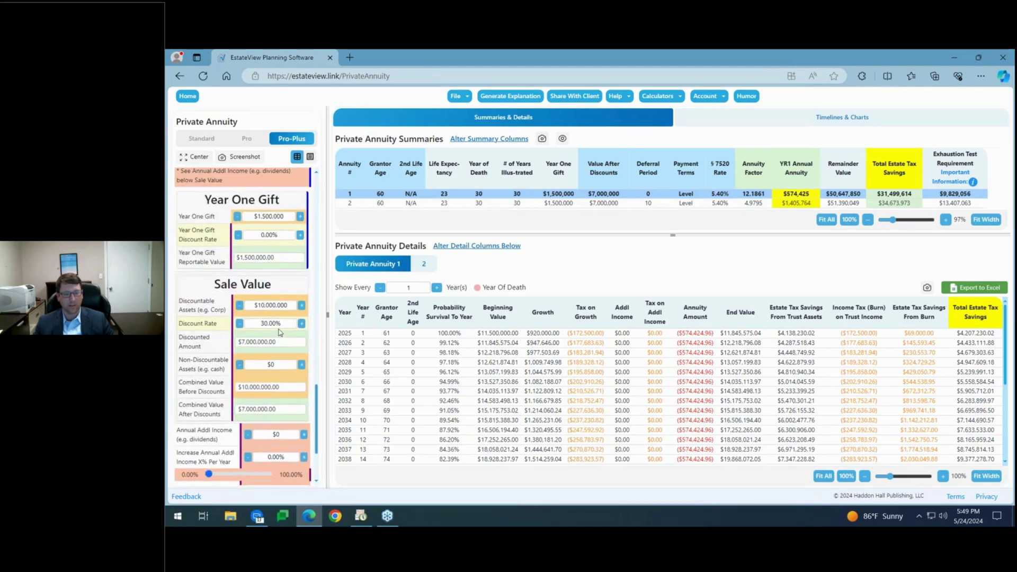
scroll(267, 305, "down", 5)
scroll(268, 305, "down", 2)
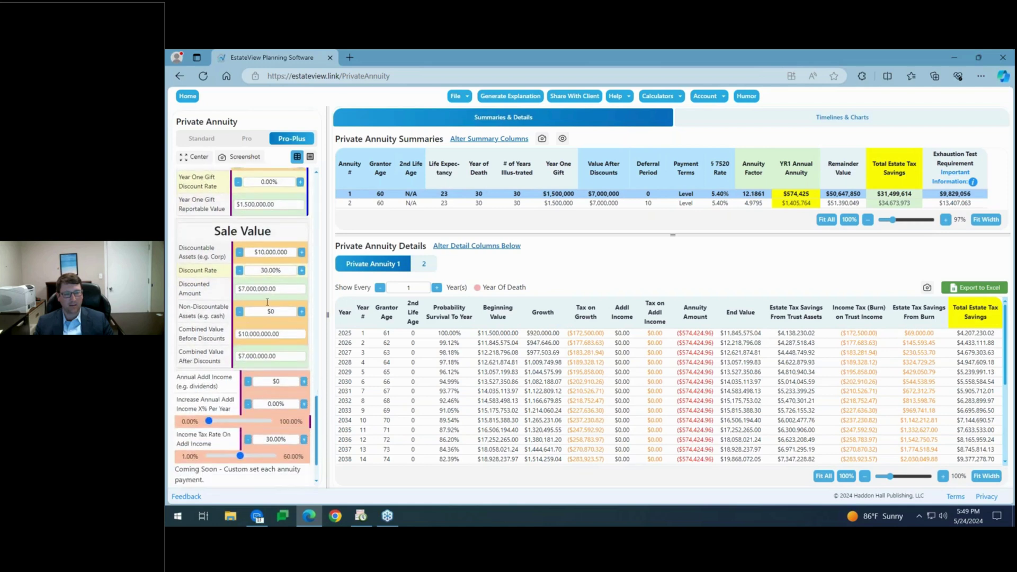
scroll(268, 303, "up", 2)
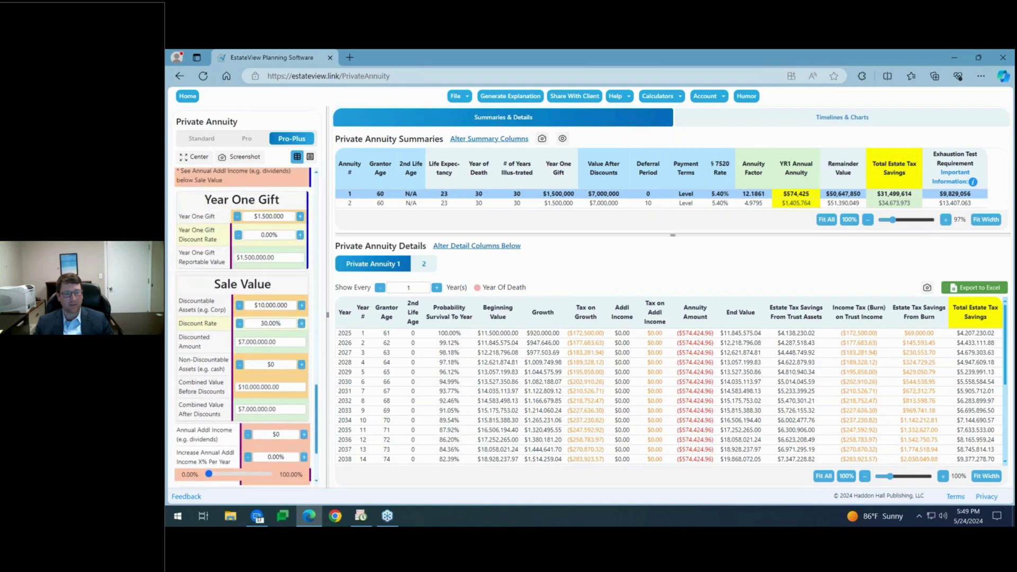
scroll(247, 362, "up", 2)
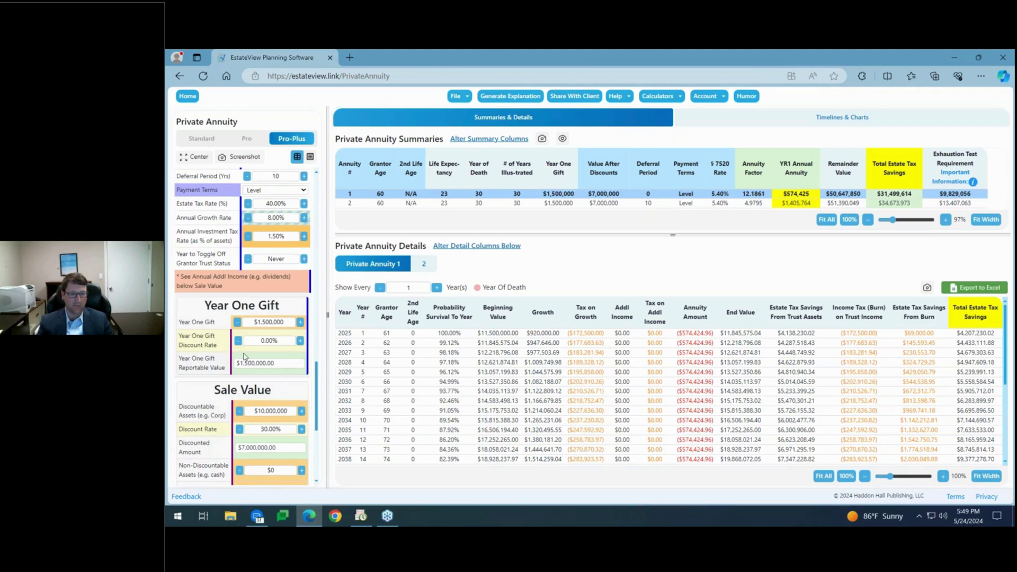
scroll(244, 357, "down", 4)
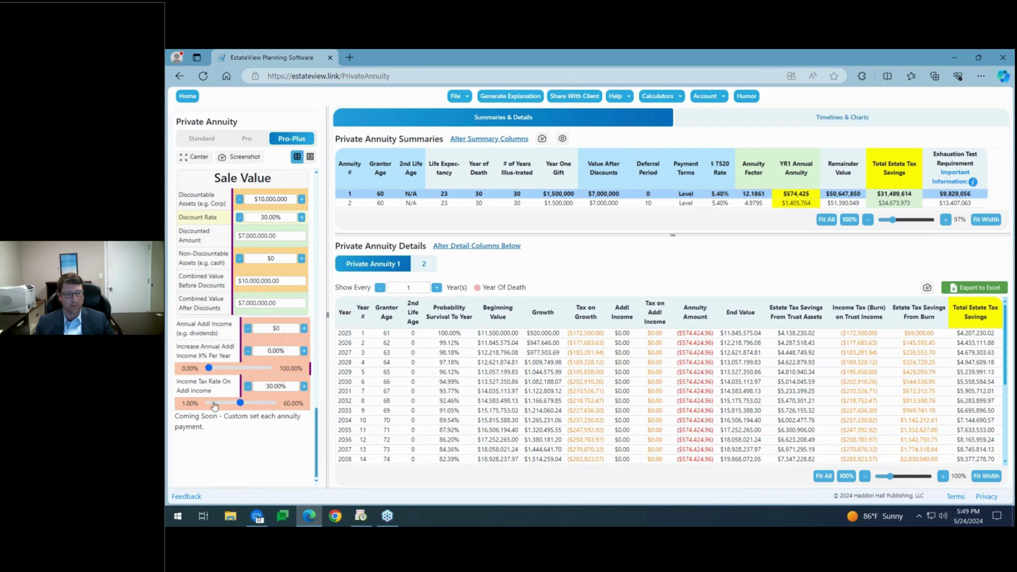
scroll(227, 374, "up", 1)
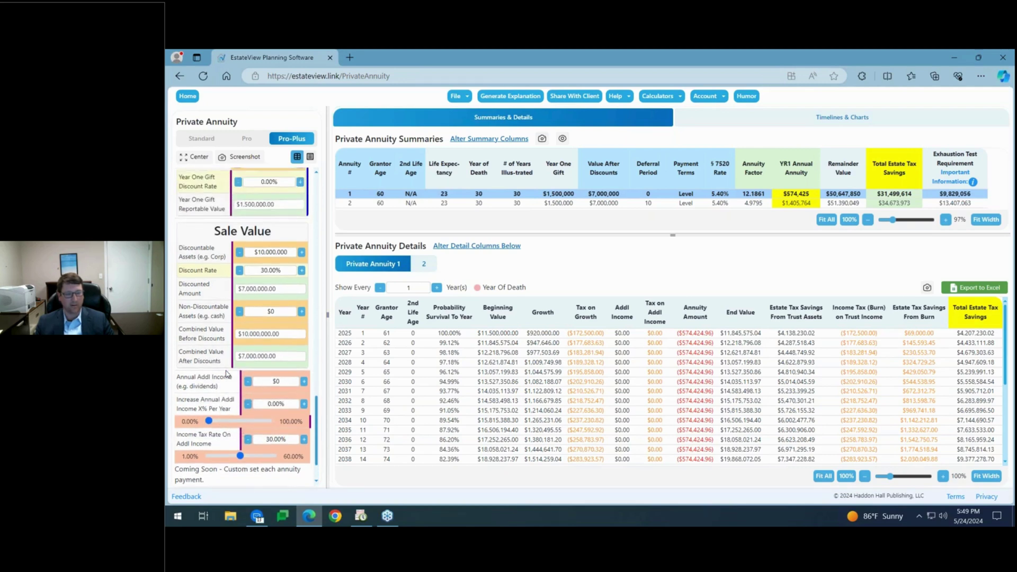
scroll(227, 374, "up", 1)
Change Annuity 2's Payment Terms to Graduated with a Graduated Rate of 20%.
scroll(229, 359, "up", 4)
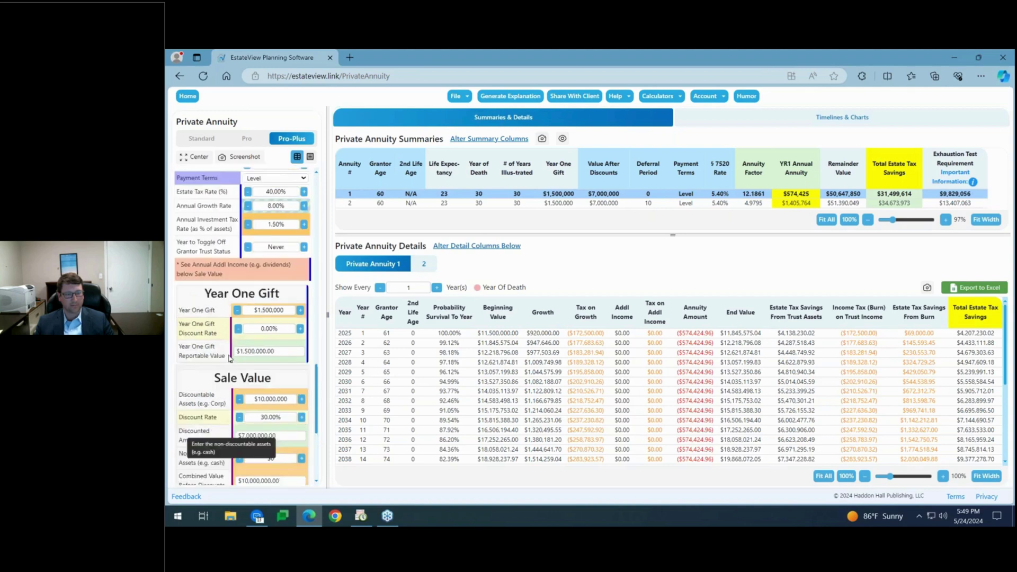
scroll(229, 358, "up", 1)
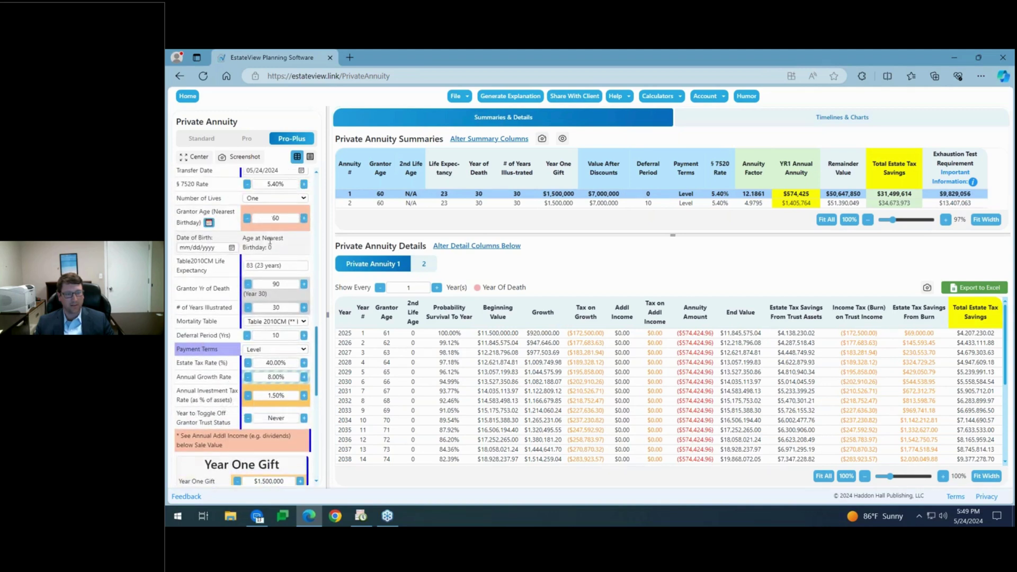
left_click(270, 350)
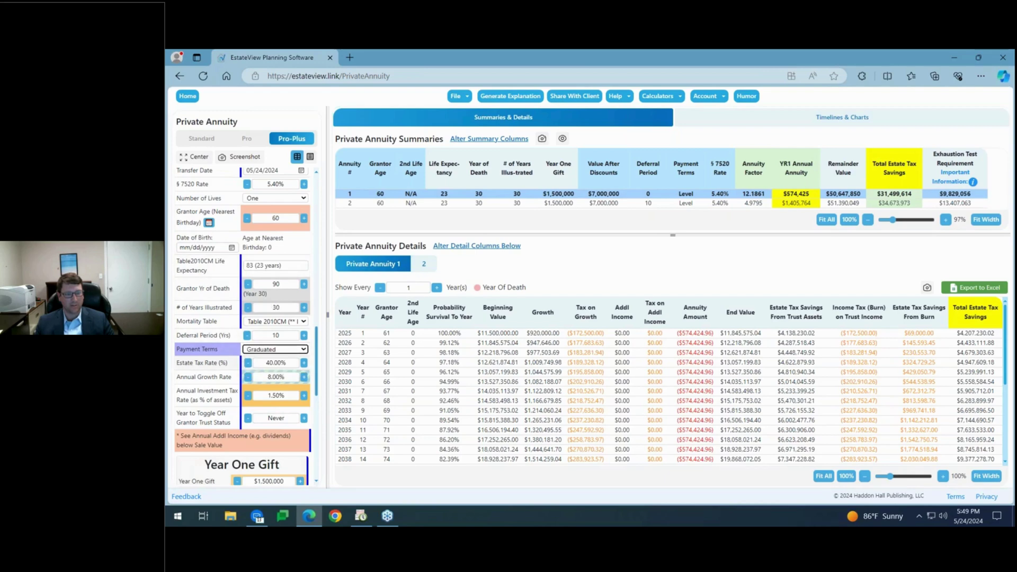
left_click(261, 370)
left_click_drag(197, 377, 311, 377)
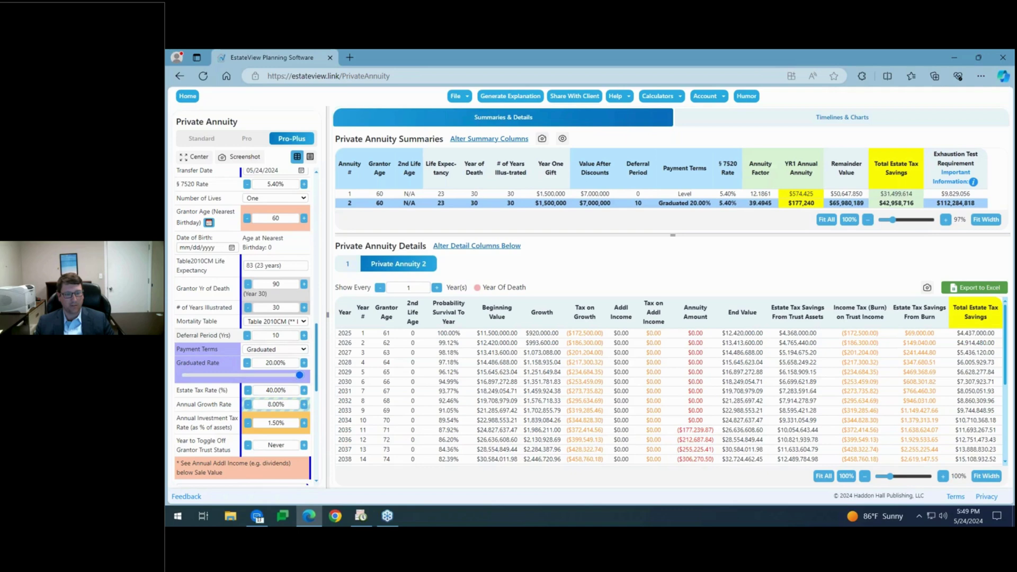
Set Annuity 2's deferral period to 0 years and review its graduated annuity amounts across all illustrated years.
type("0")
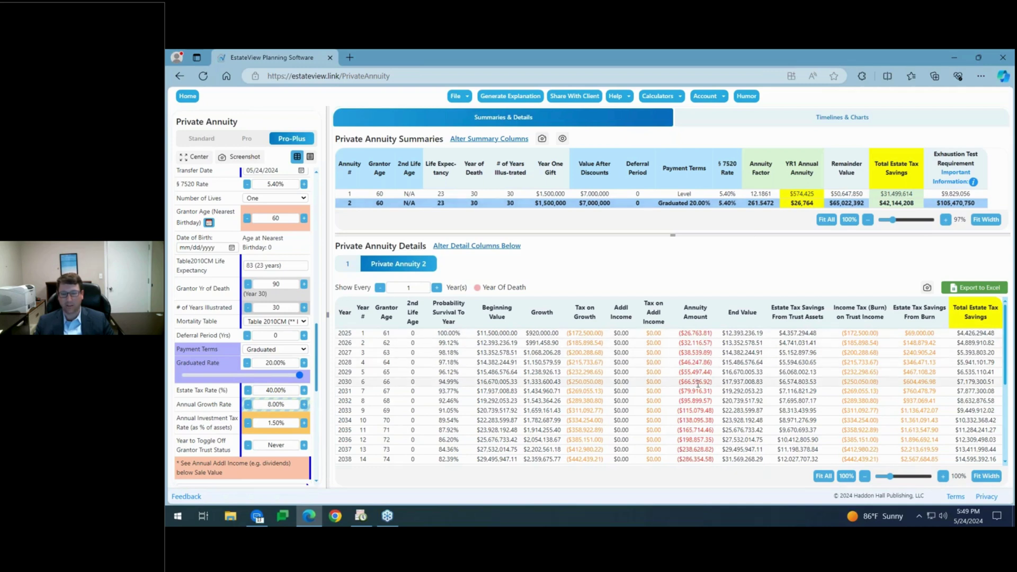
scroll(697, 385, "down", 3)
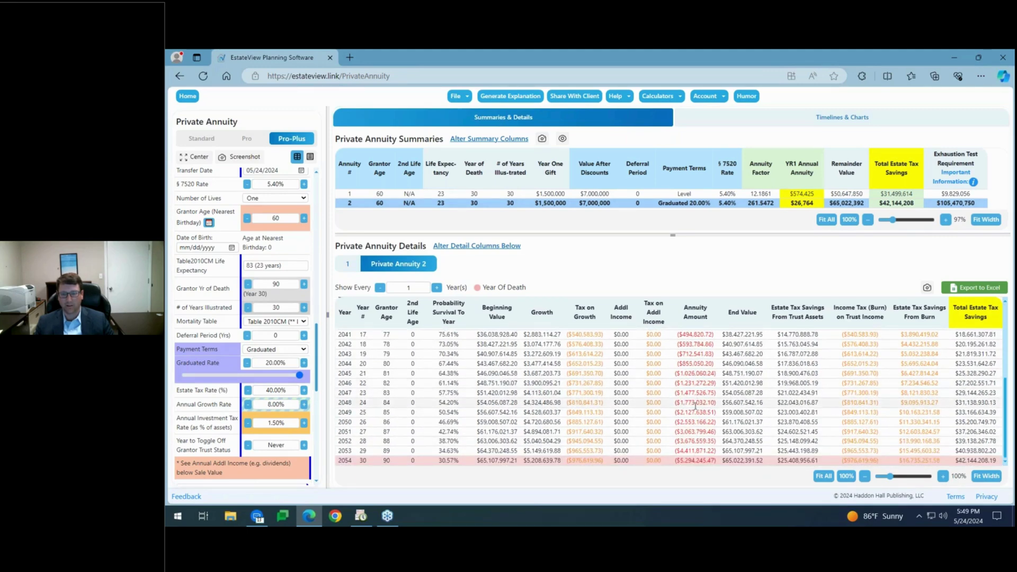
scroll(784, 362, "up", 3)
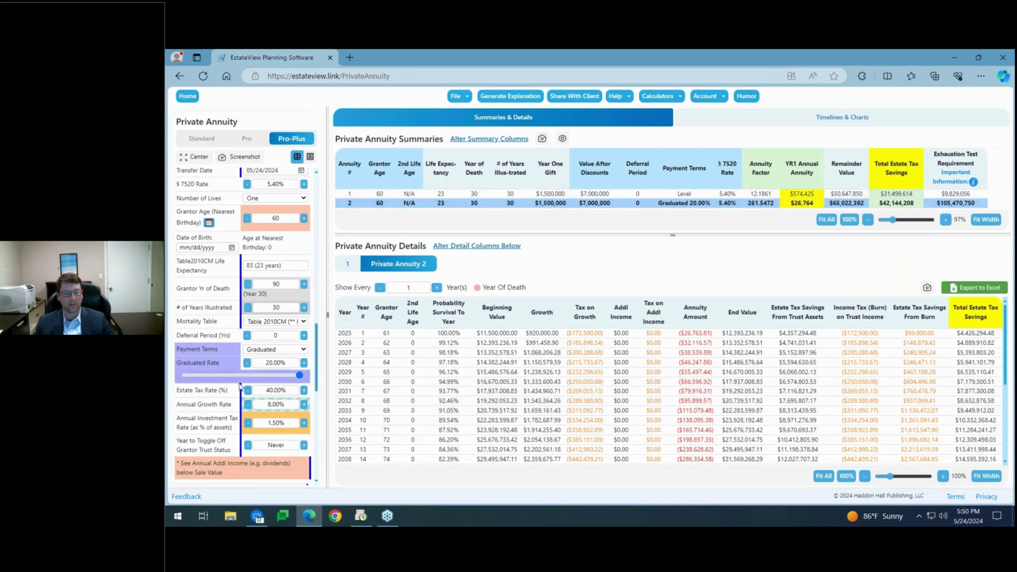
Compare the level and graduated annuity summaries and export the Private Annuity 2 details to Excel.
scroll(241, 382, "up", 3)
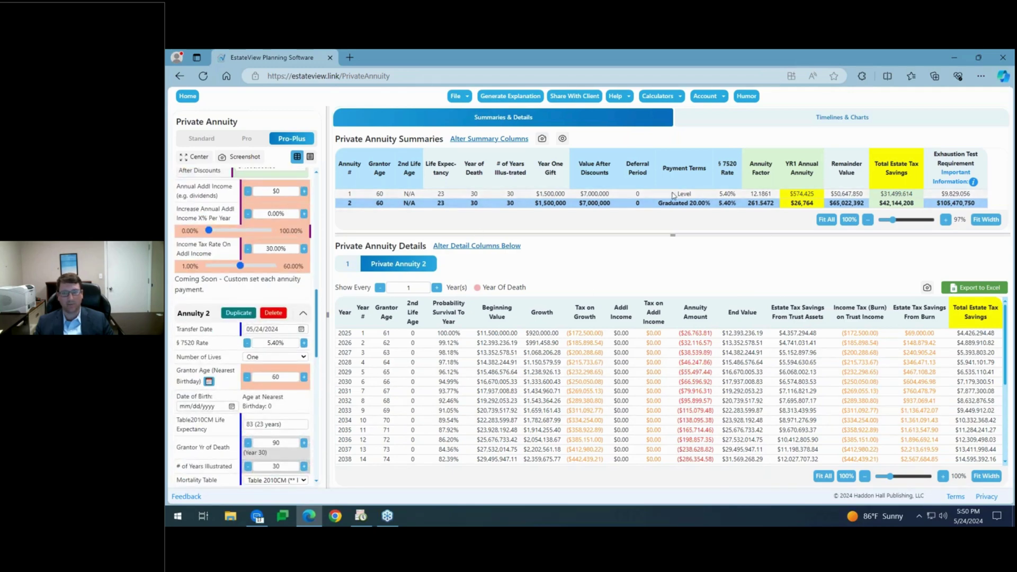
scroll(272, 307, "up", 15)
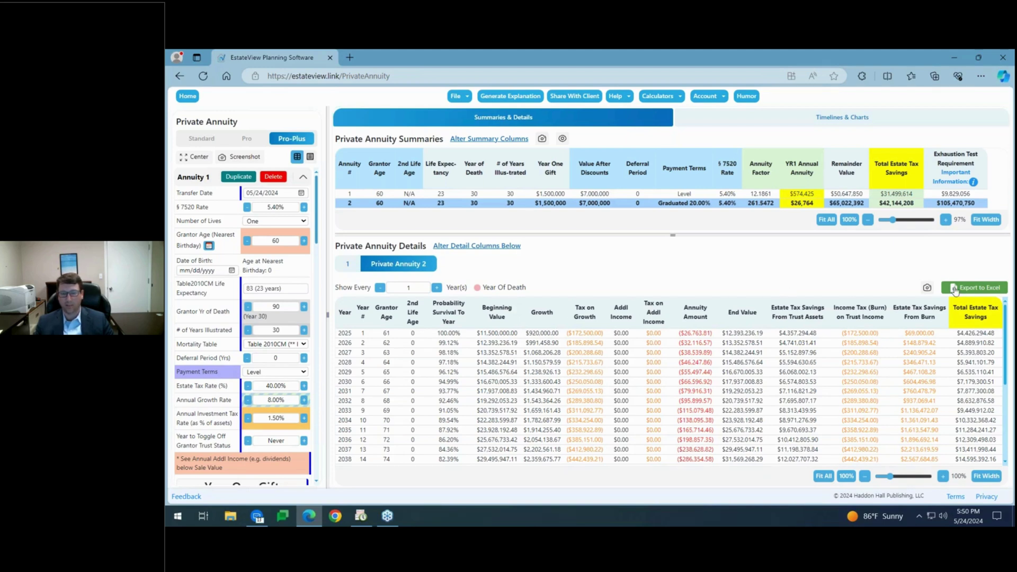
left_click(993, 290)
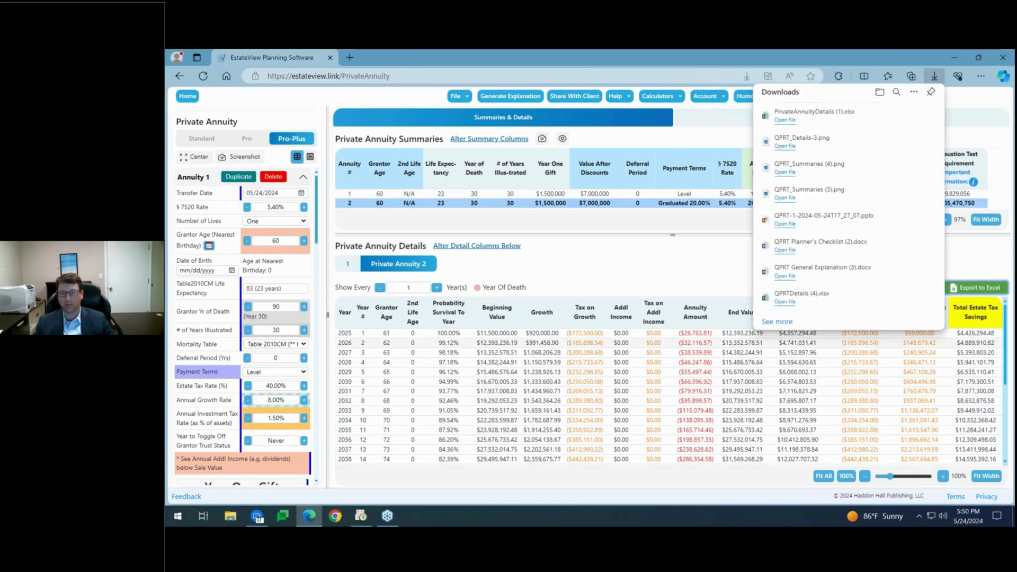
Open the exported PrivateAnnuityDetails (1).xlsx workbook in Excel and enable editing.
left_click(785, 120)
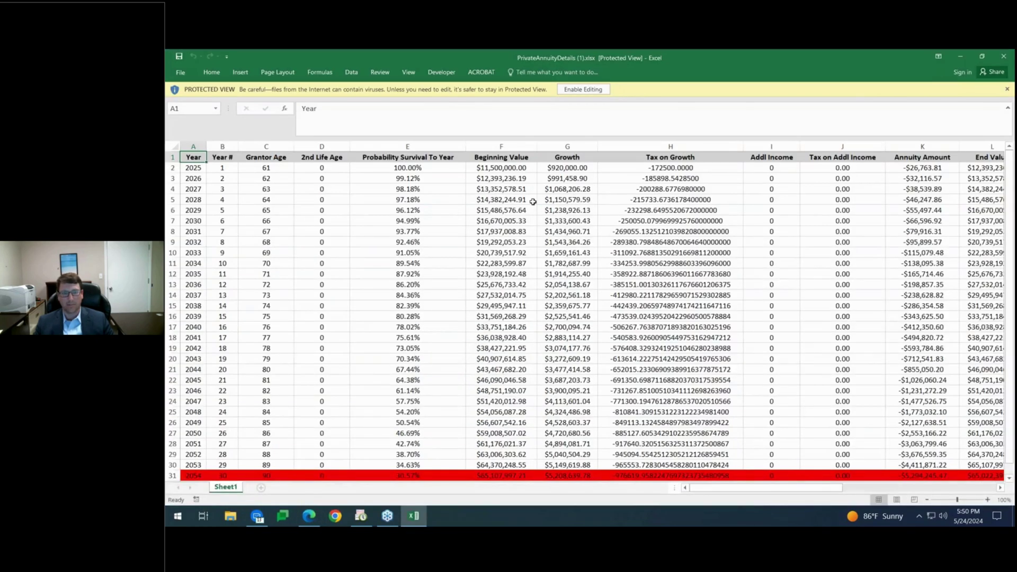
left_click(583, 89)
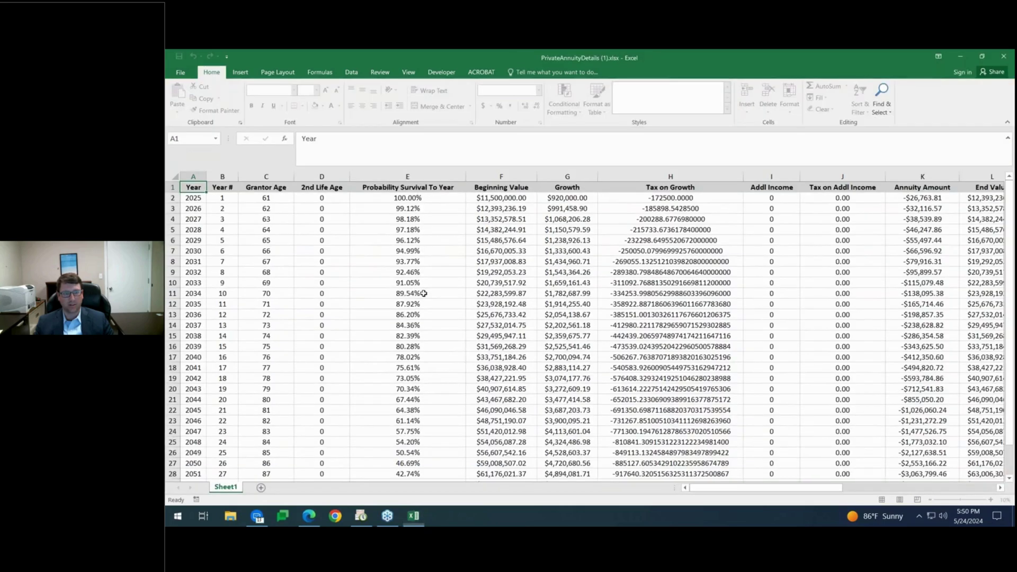
Try overwriting the 2nd Life Age heading with the test text "dfd", and discard the edit.
left_click(241, 190)
key("Right")
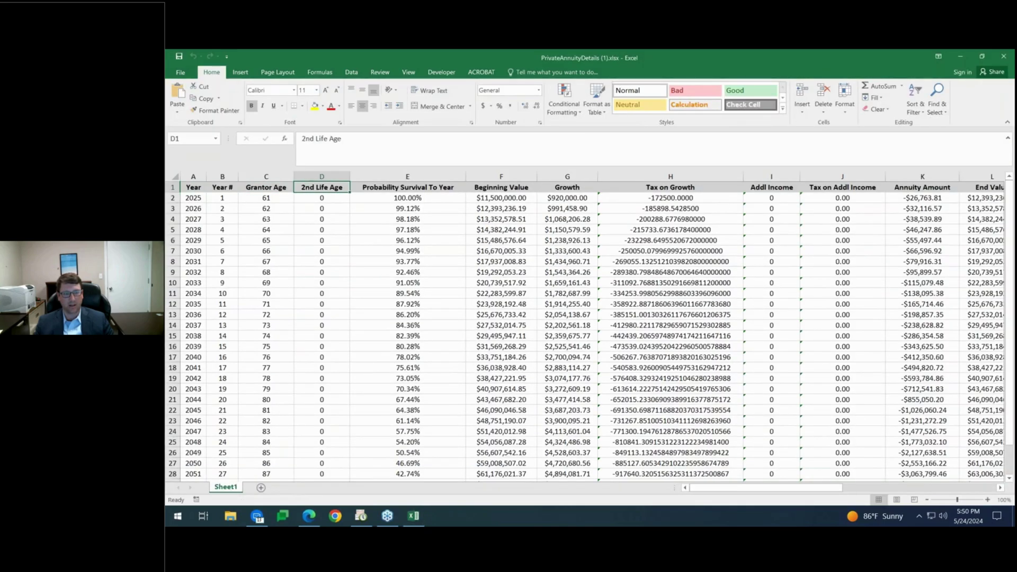
type("dfd")
key("ctrl+z")
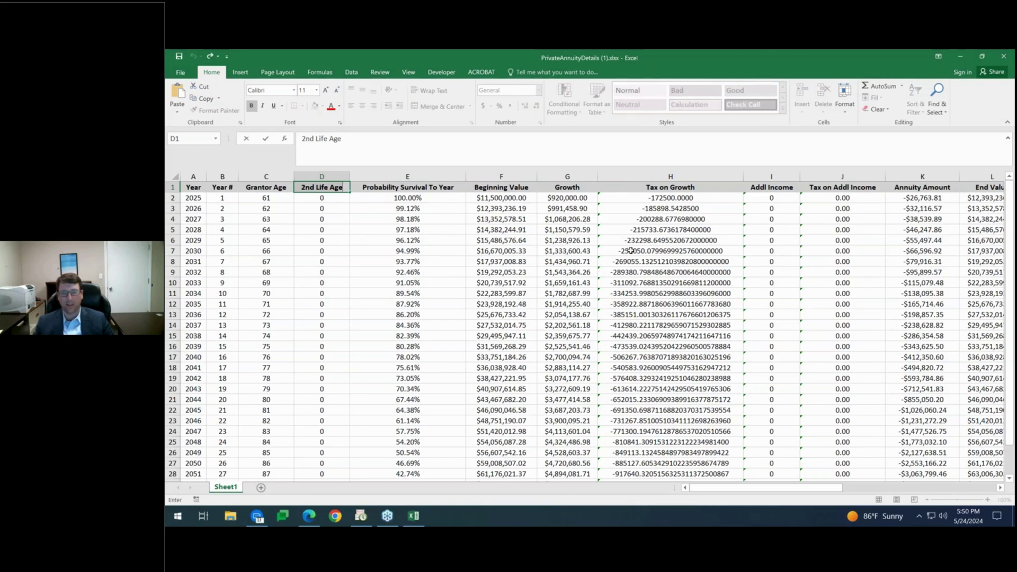
scroll(756, 277, "down", 3)
scroll(786, 352, "up", 4)
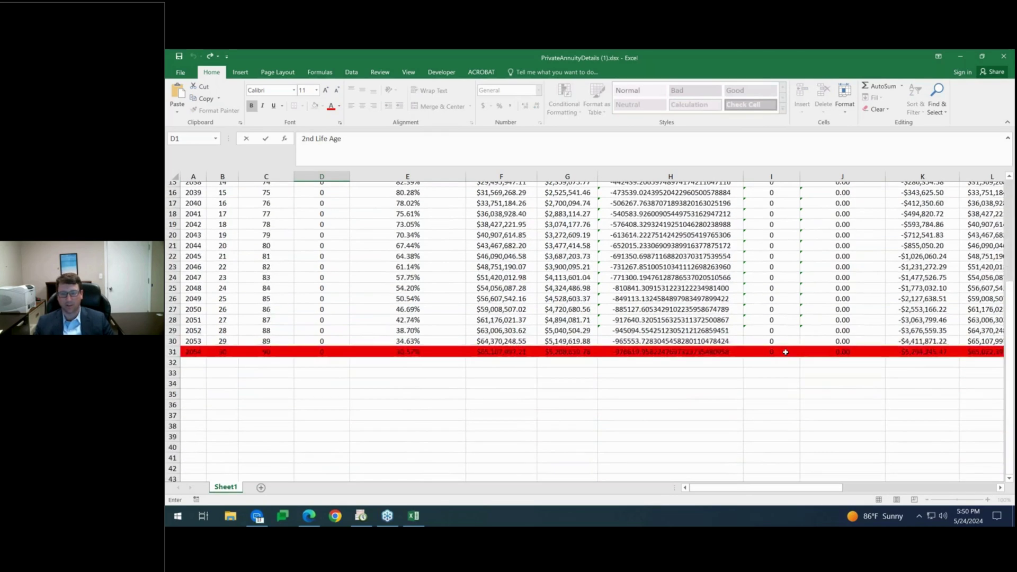
left_click_drag(678, 198, 669, 474)
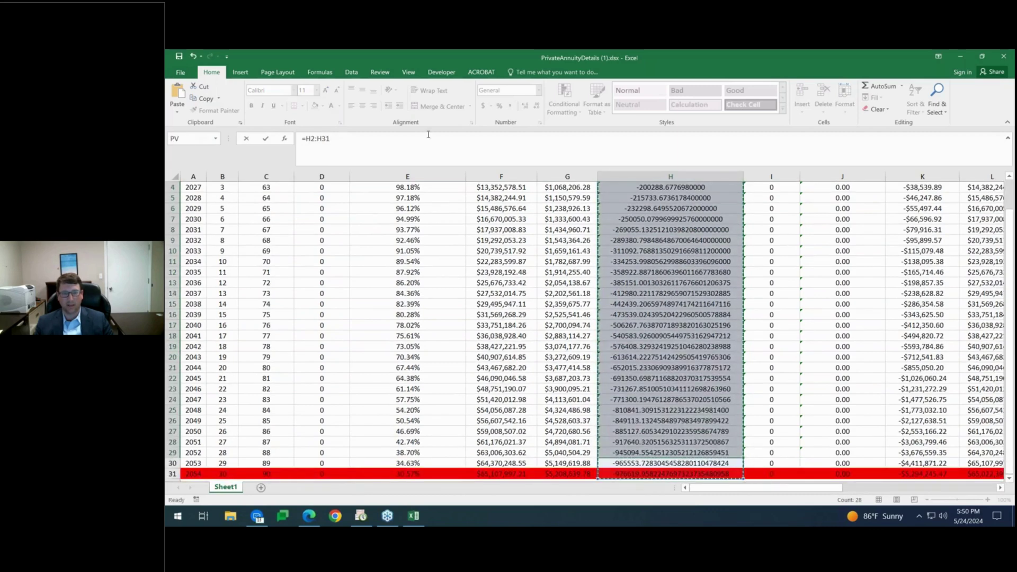
scroll(682, 274, "up", 1)
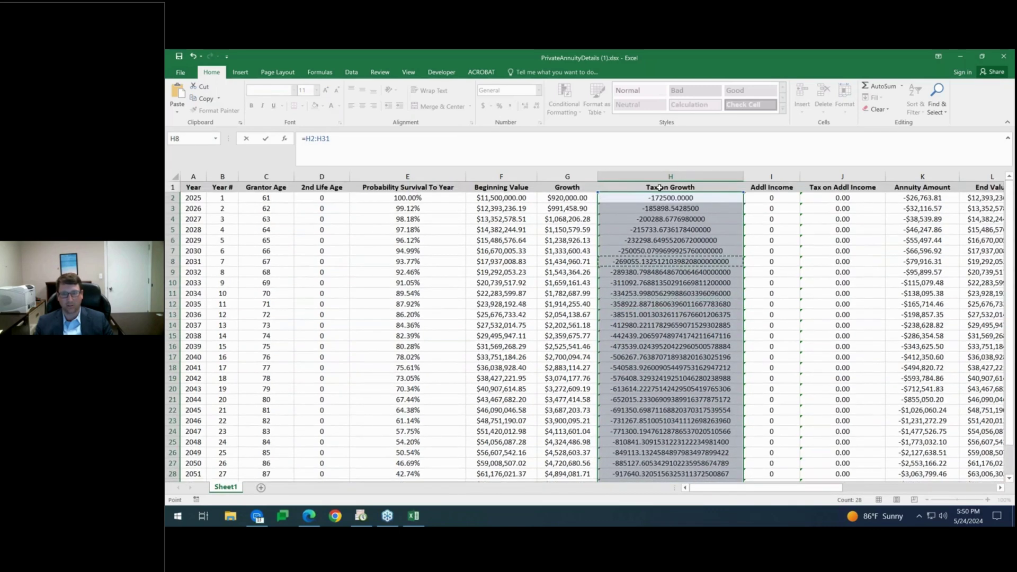
key("Escape")
Convert the Tax on Growth values in H2:H31 from text to numbers and apply the Accounting number format.
left_click_drag(669, 200, 670, 458)
left_click(484, 105)
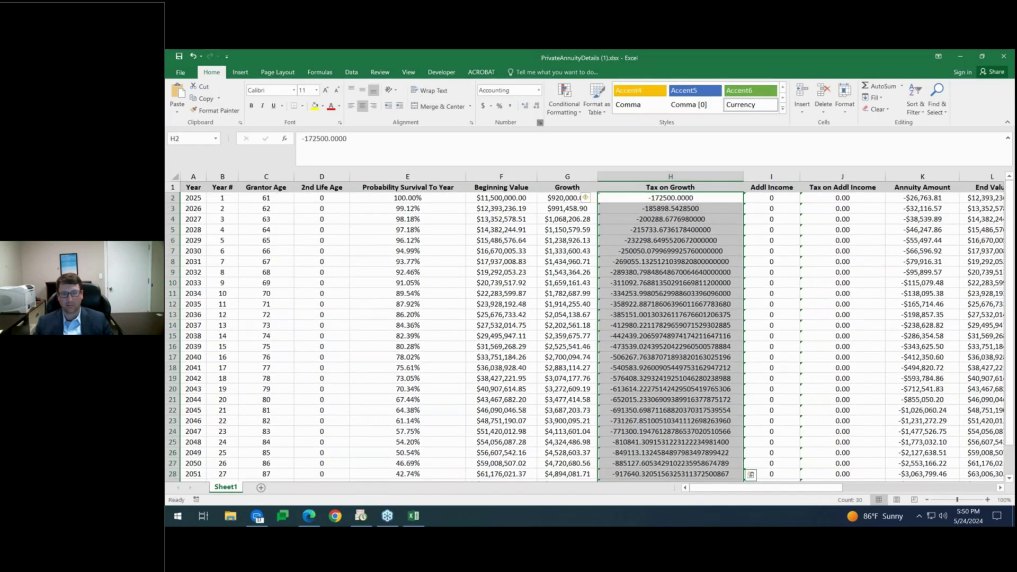
left_click(540, 123)
key("Escape")
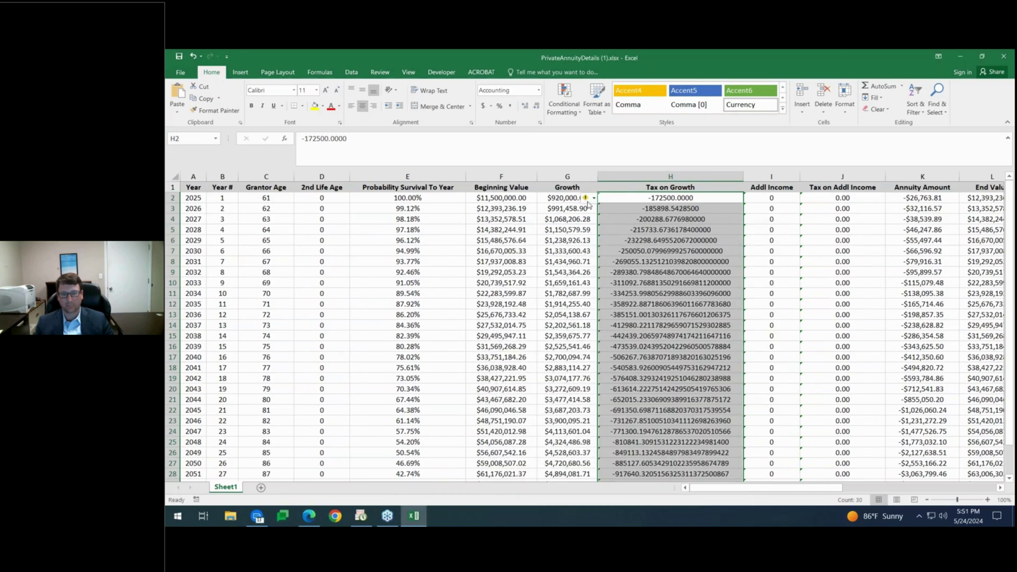
left_click(587, 200)
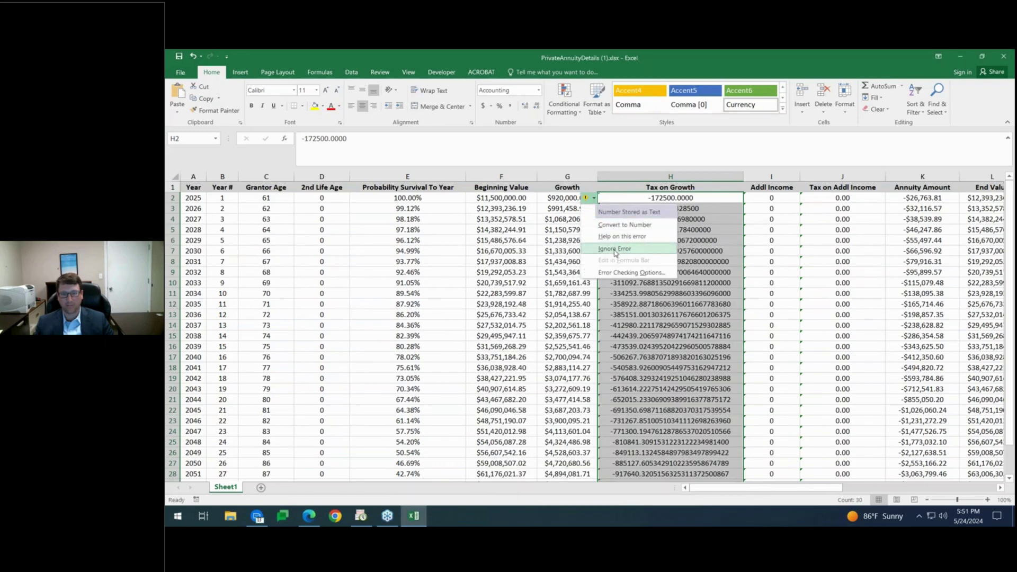
left_click(625, 225)
left_click(482, 107)
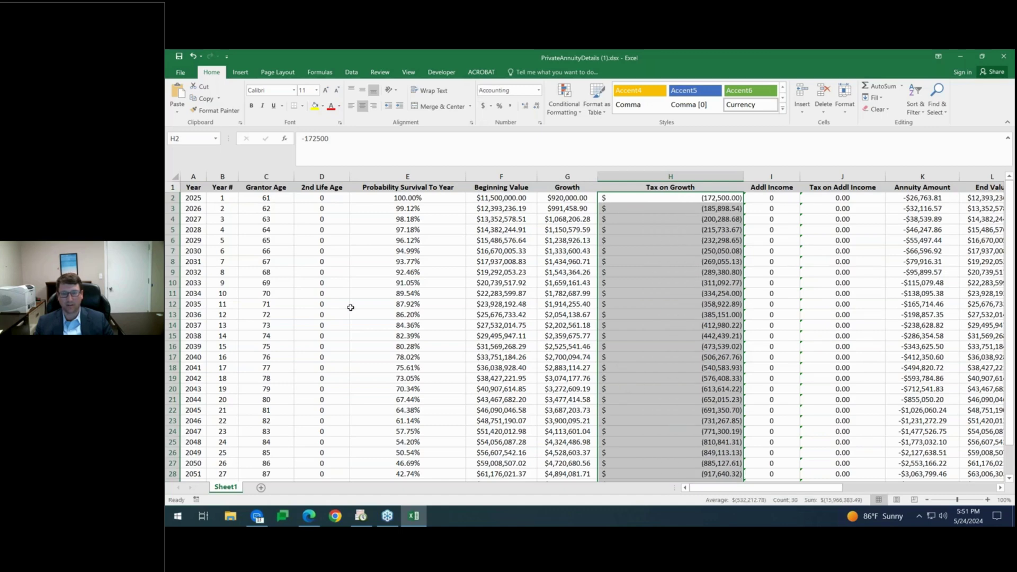
Look over the exported annuity details across all years and close the workbook without saving.
scroll(833, 310, "down", 2)
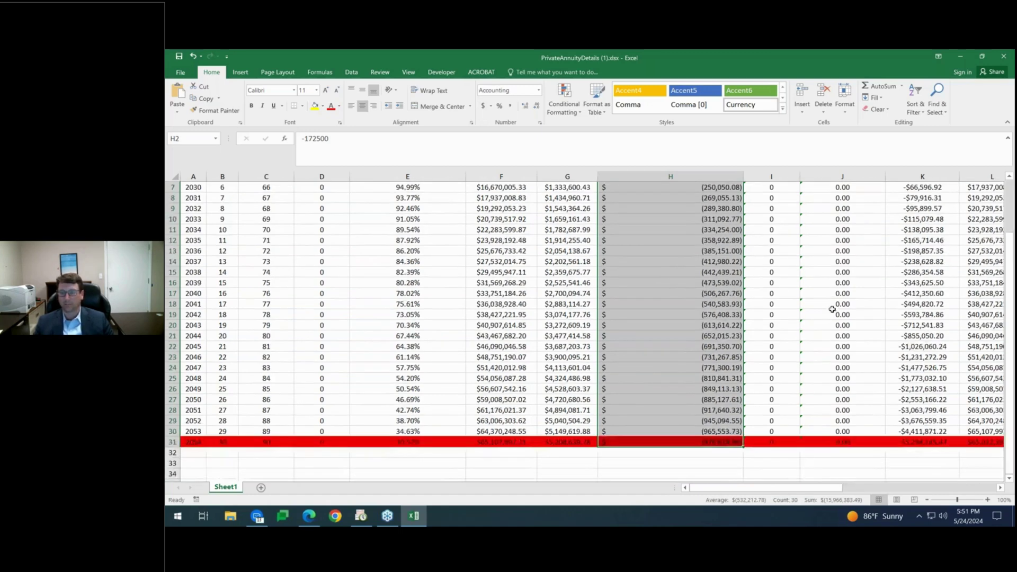
scroll(832, 310, "up", 2)
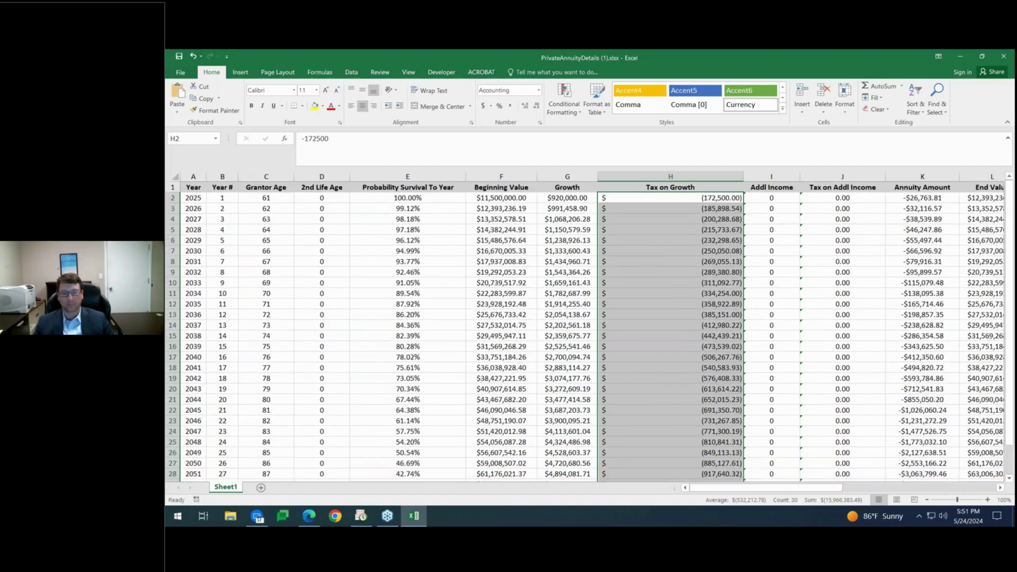
left_click(1004, 56)
left_click(590, 296)
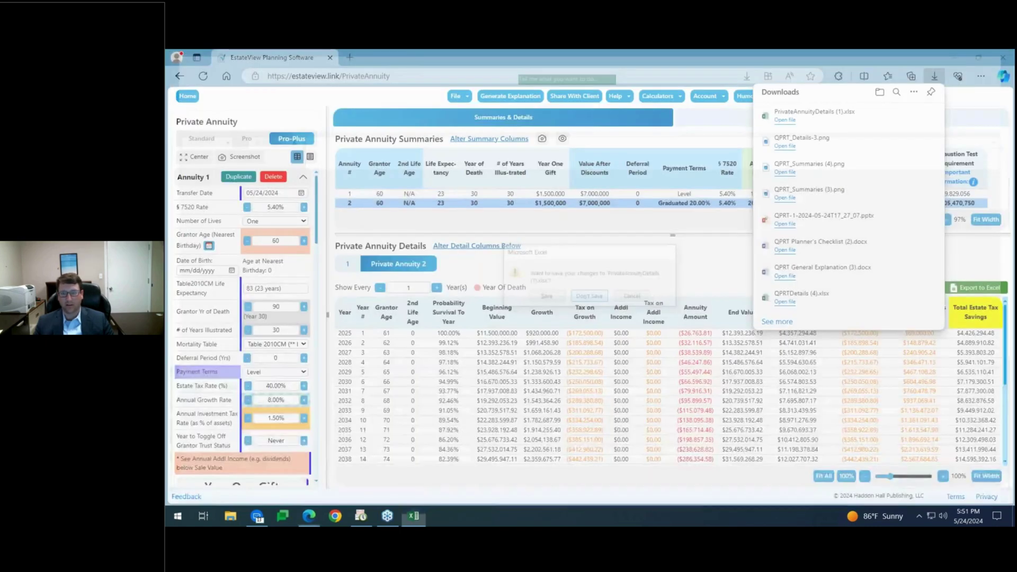
Generate the General Explanation, Planner's Checklist and PowerPoint Presentation for Private Annuity 1.
left_click(510, 96)
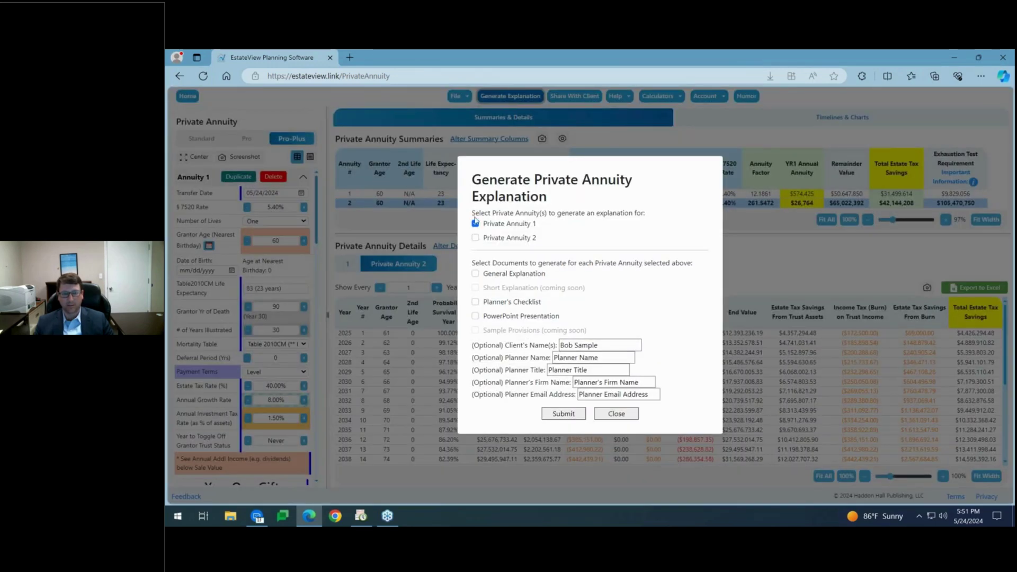
left_click(476, 274)
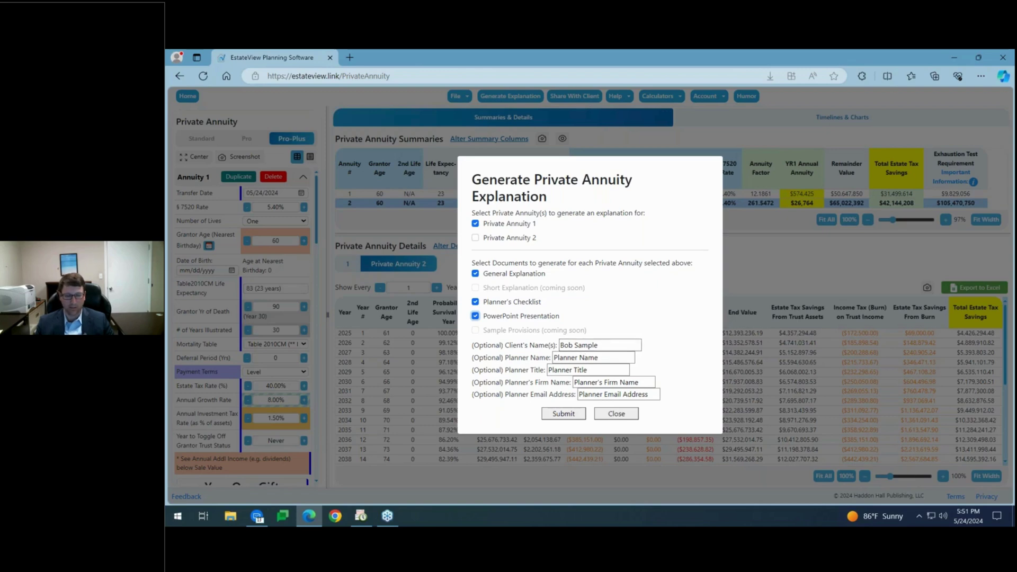
left_click(566, 418)
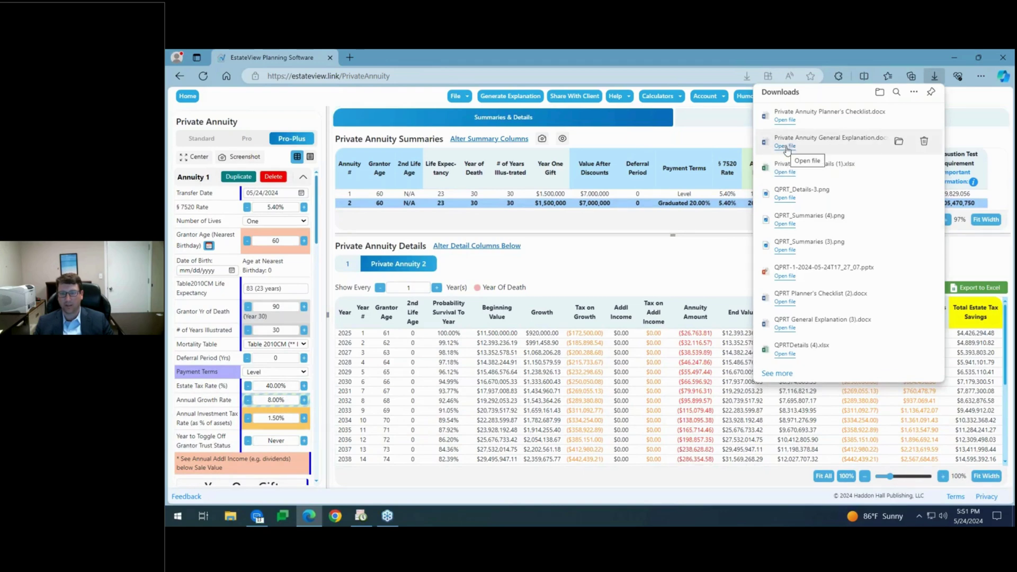
Read through the generated Private Annuity General Explanation document in Word, close it and open the Planner's Checklist.
left_click(784, 146)
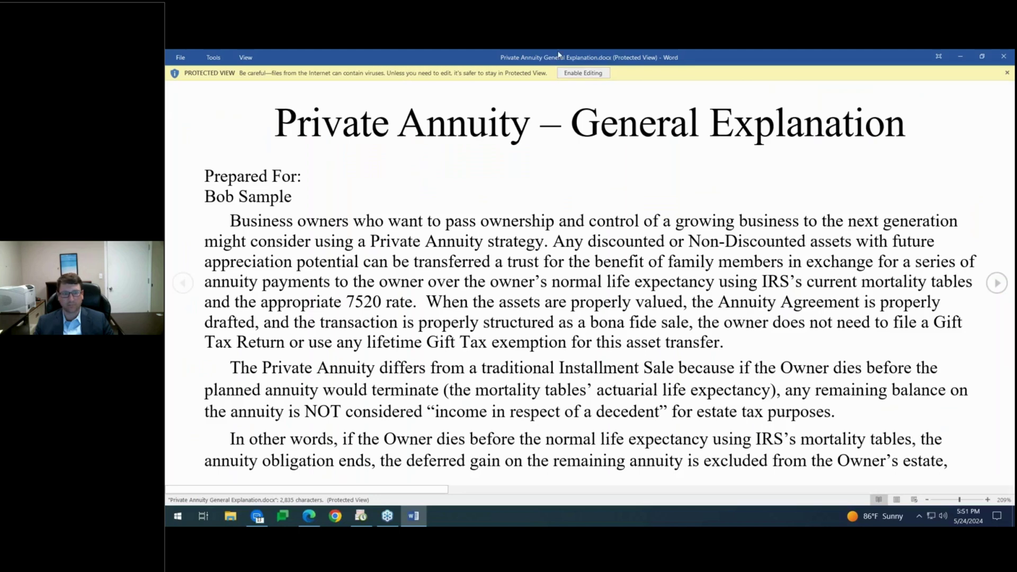
left_click(583, 74)
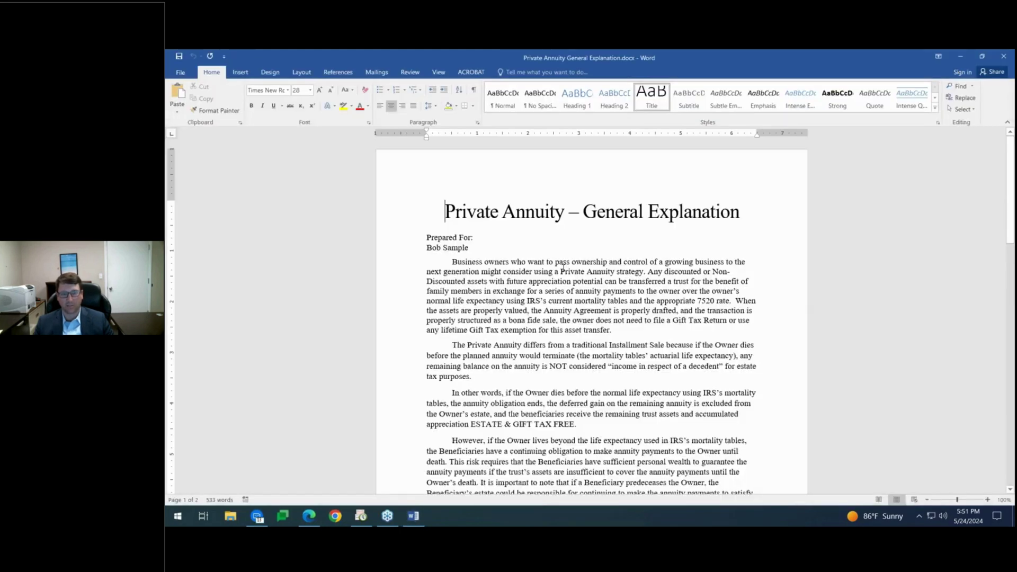
scroll(562, 276, "down", 9)
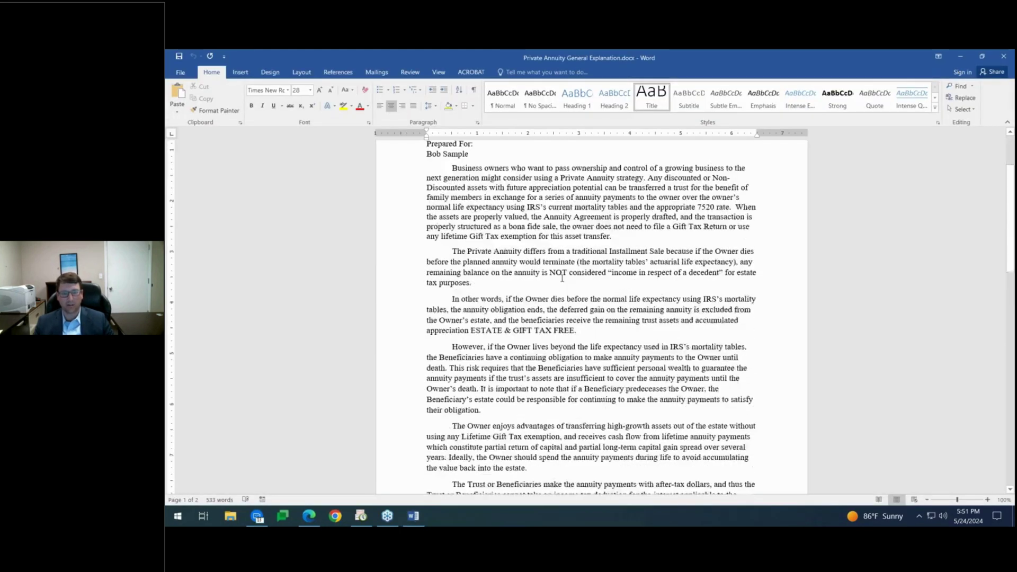
scroll(563, 278, "down", 8)
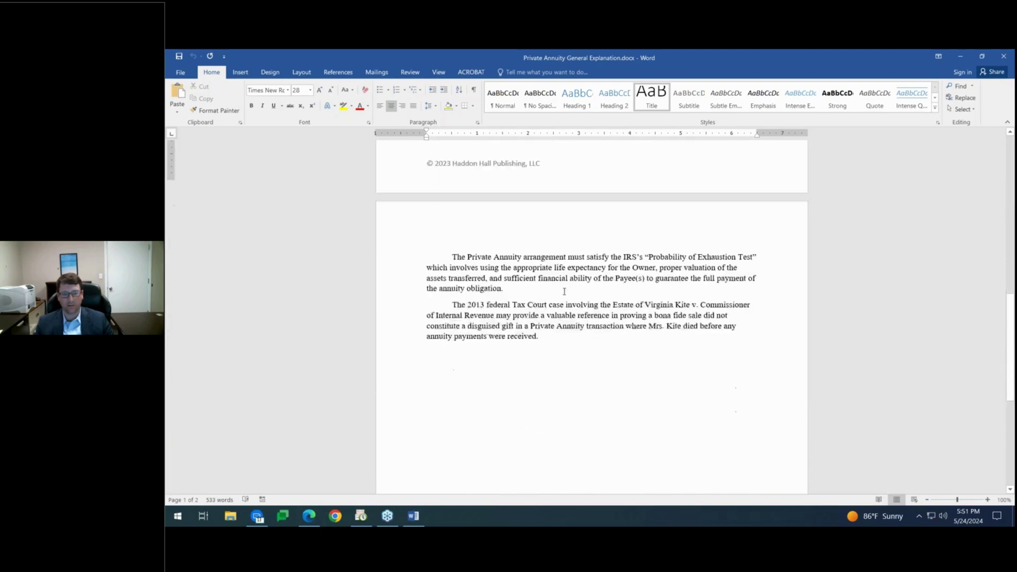
scroll(564, 278, "up", 6)
left_click(1004, 56)
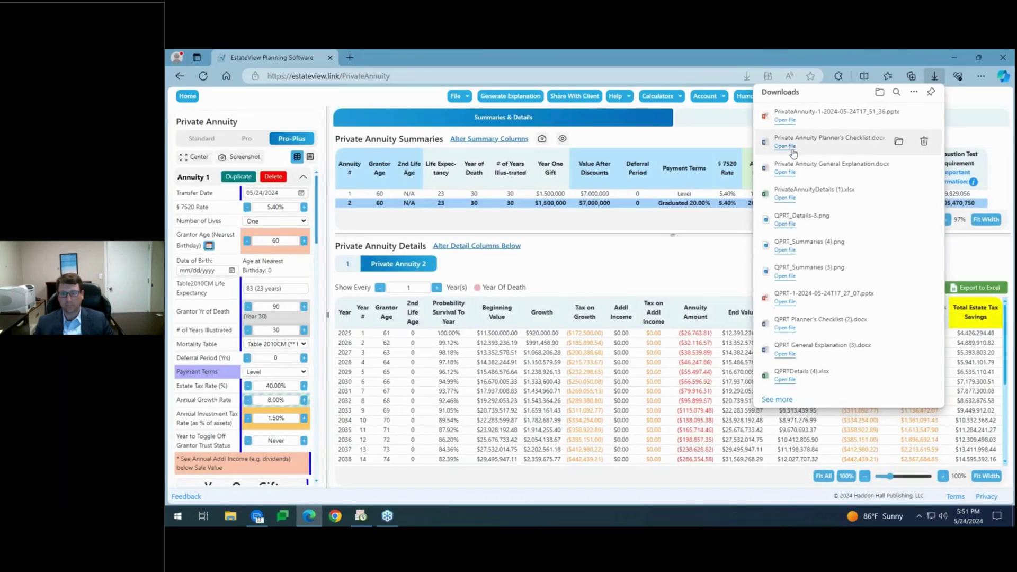
left_click(792, 150)
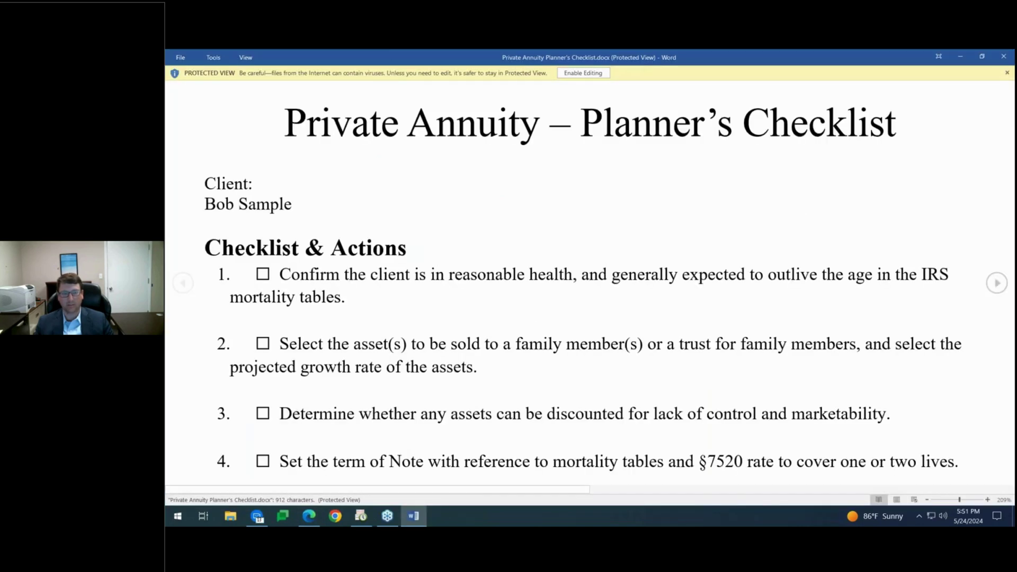
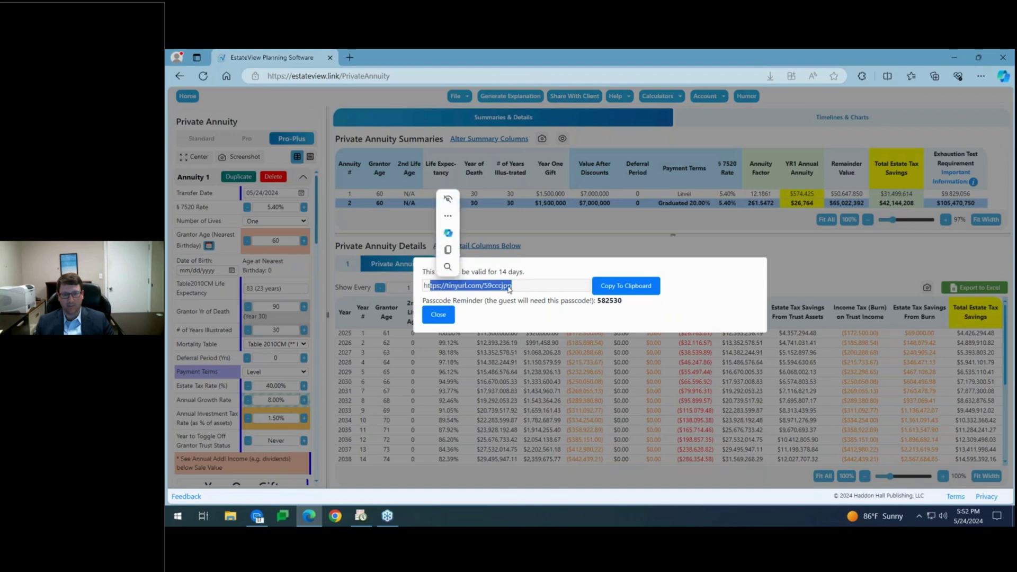
Copy the client share link to the clipboard and close the sharing dialog.
left_click(524, 284)
left_click_drag(524, 285, 426, 286)
right_click(431, 286)
left_click(454, 300)
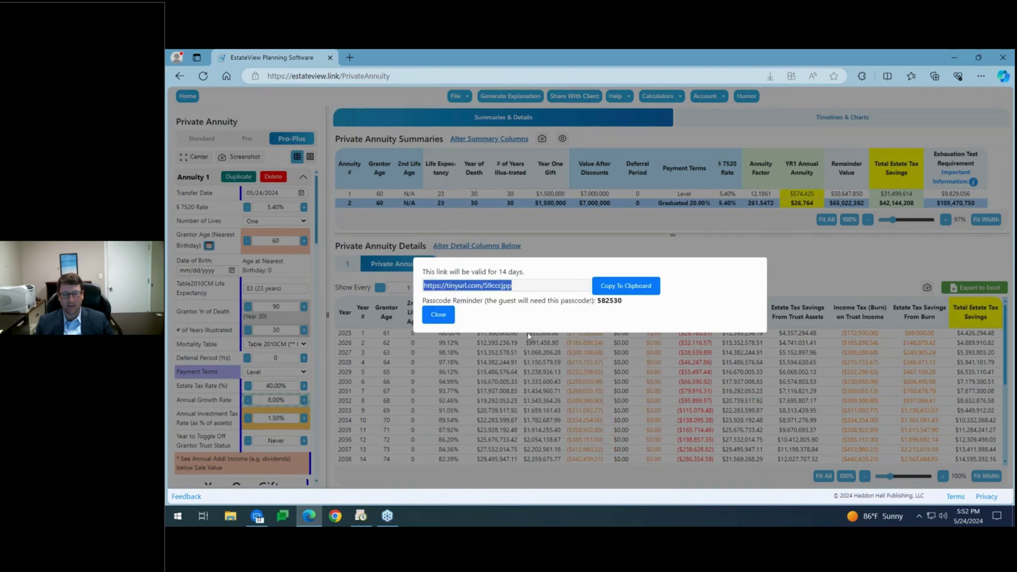
left_click(630, 291)
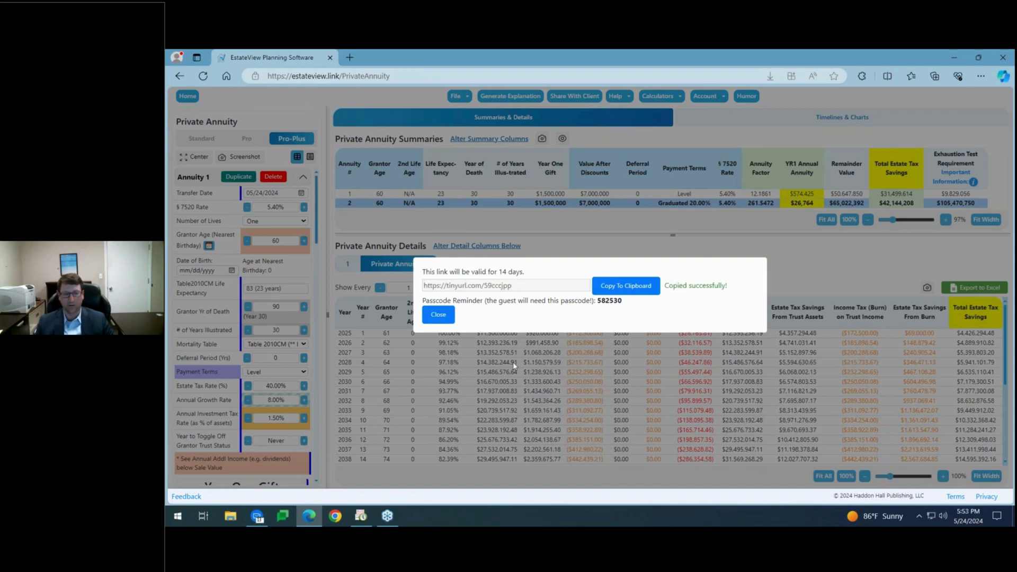
left_click(438, 316)
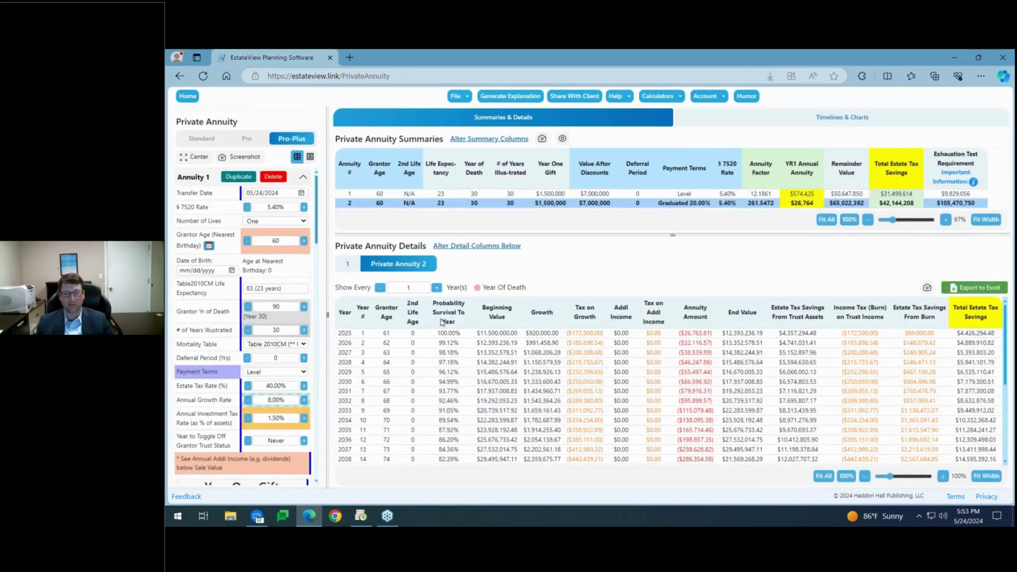
Try Annual Growth Rates of 7.50% and 6.00% for Annuity 1 to compare the effect on its results.
scroll(292, 343, "down", 1)
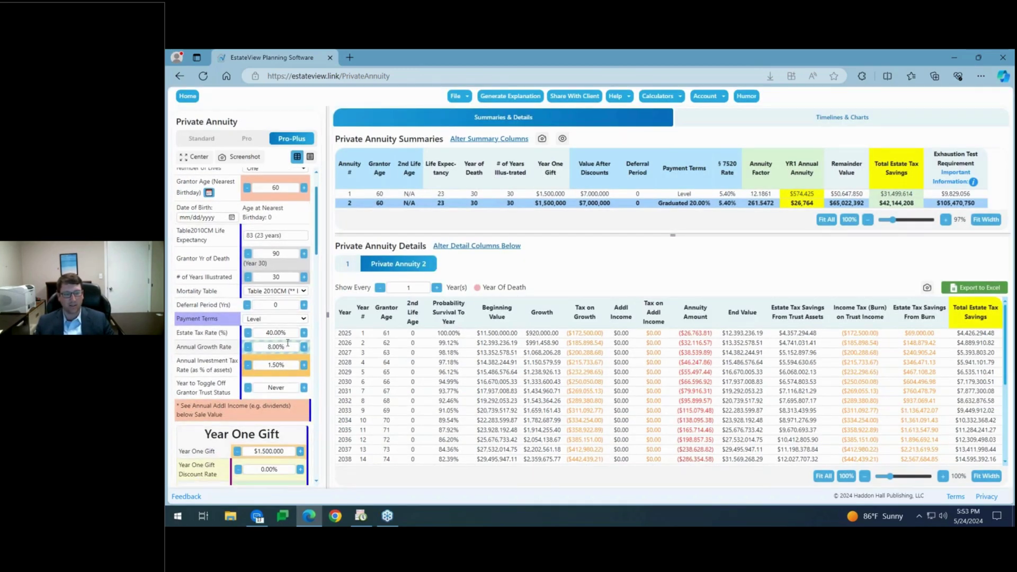
left_click(248, 348)
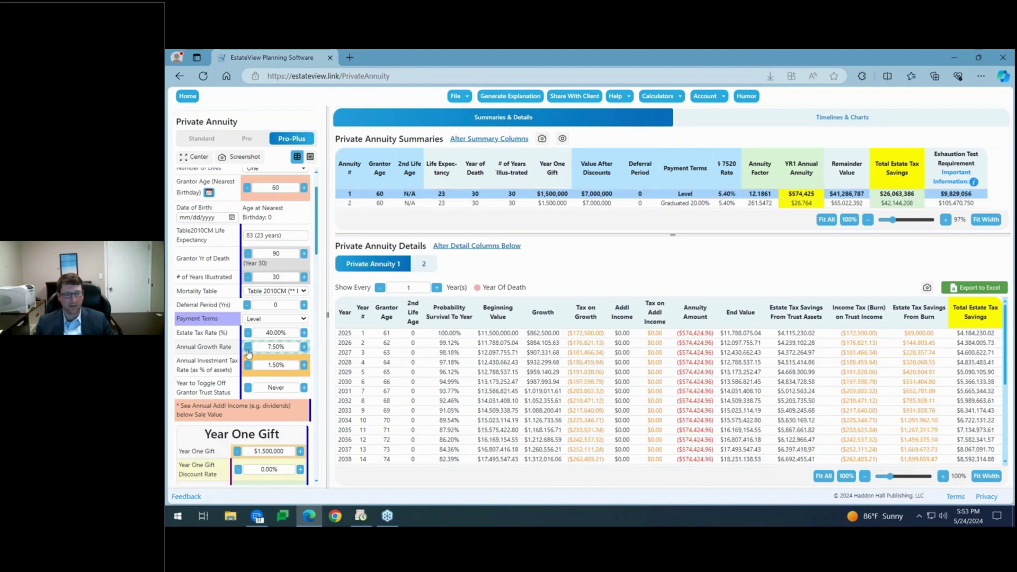
left_click(304, 347)
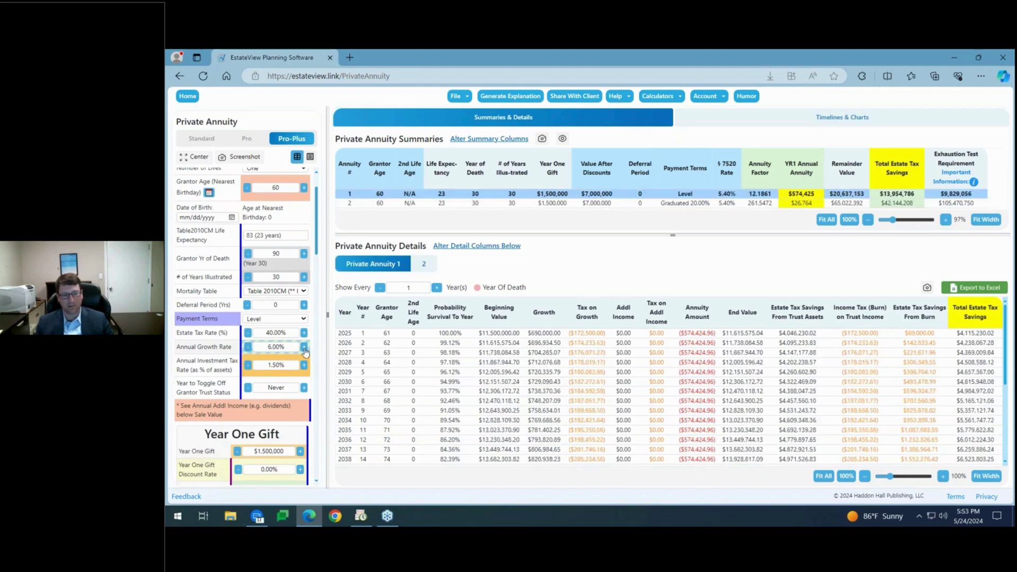
left_click(247, 348)
Try alternative payment terms and deferral periods for Annuity 1, and restore them to Level and 0 years.
left_click(267, 320)
left_click(269, 339)
left_click(302, 319)
left_click(254, 330)
left_click(304, 305)
left_click(247, 305)
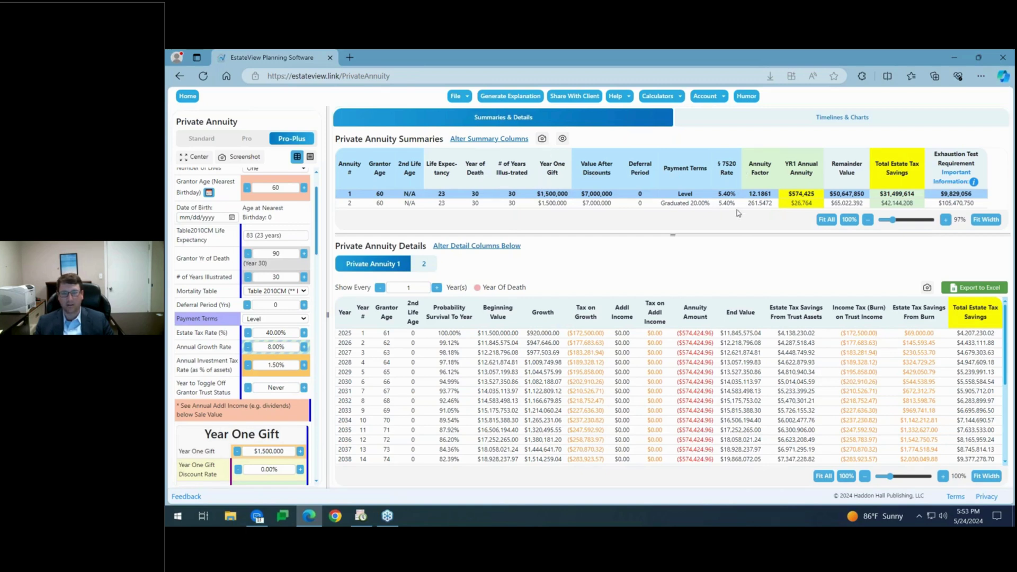
View the PrivateAnnuity_Summaries.png image, and capture the Private Annuity 1 details table as an image to review.
left_click(794, 121)
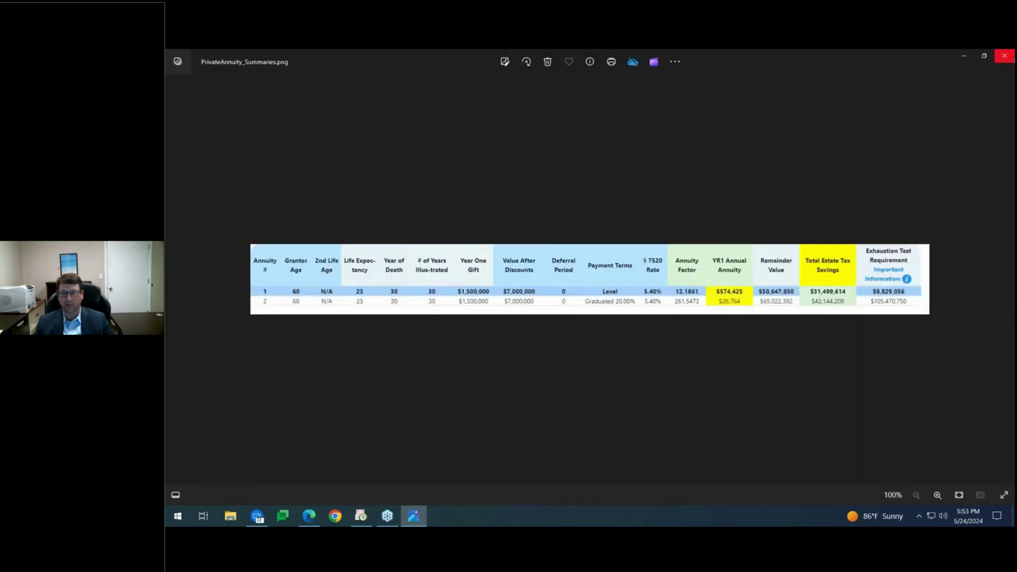
left_click(1005, 56)
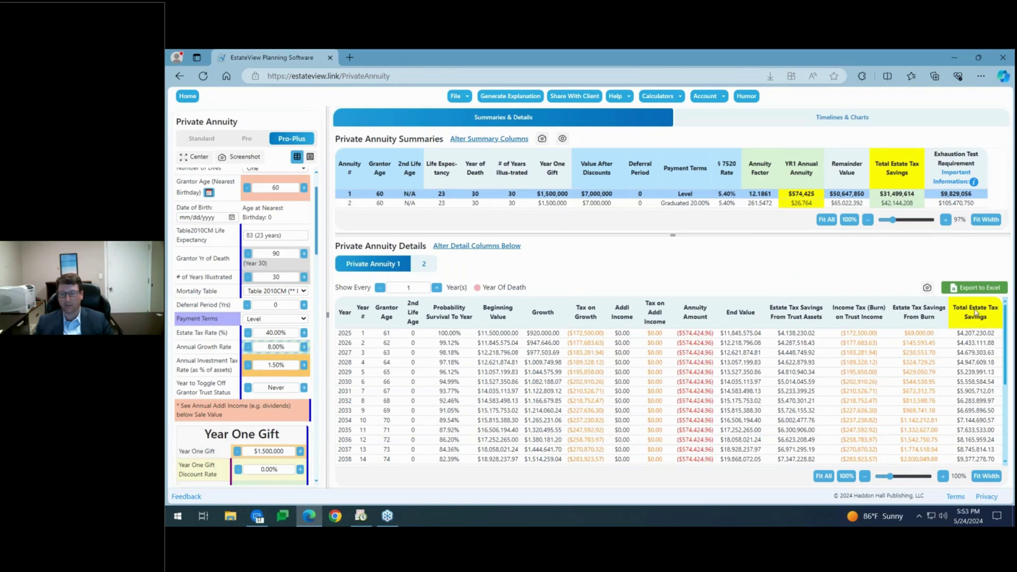
left_click(927, 288)
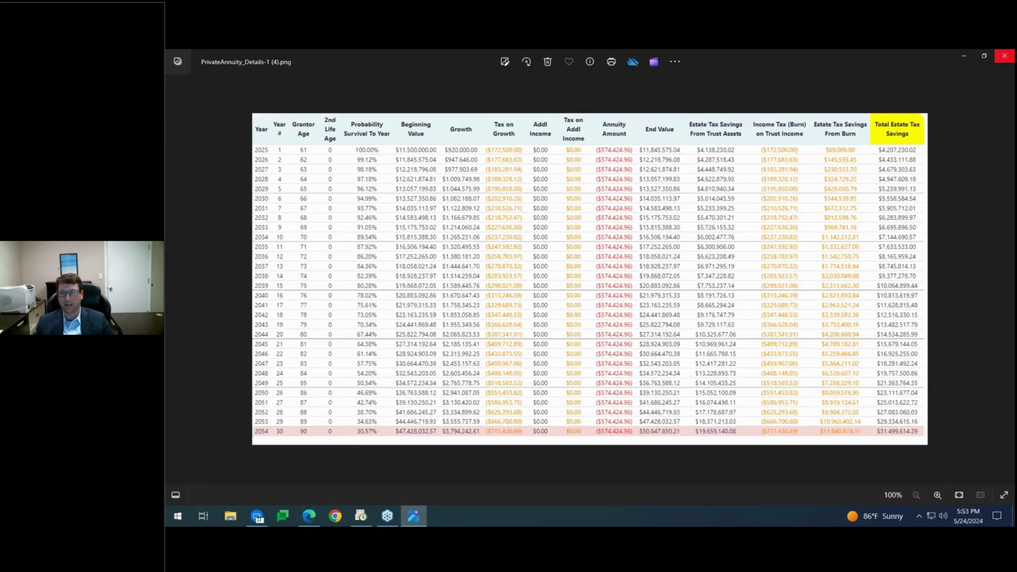
left_click(1004, 56)
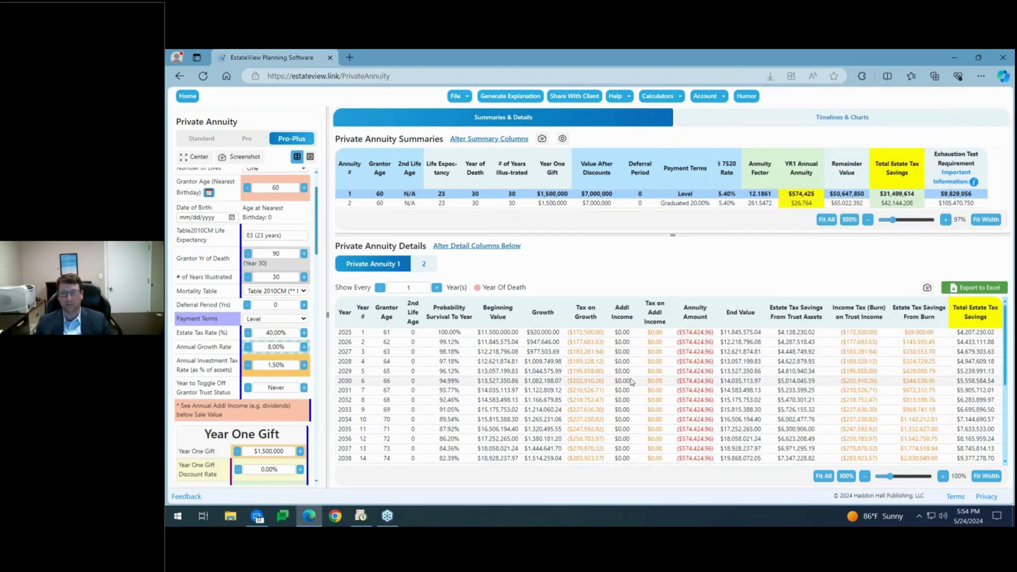
Review the column options for the details and summary tables, toggling the End Value detail column off and back on.
scroll(631, 382, "down", 3)
scroll(636, 393, "up", 3)
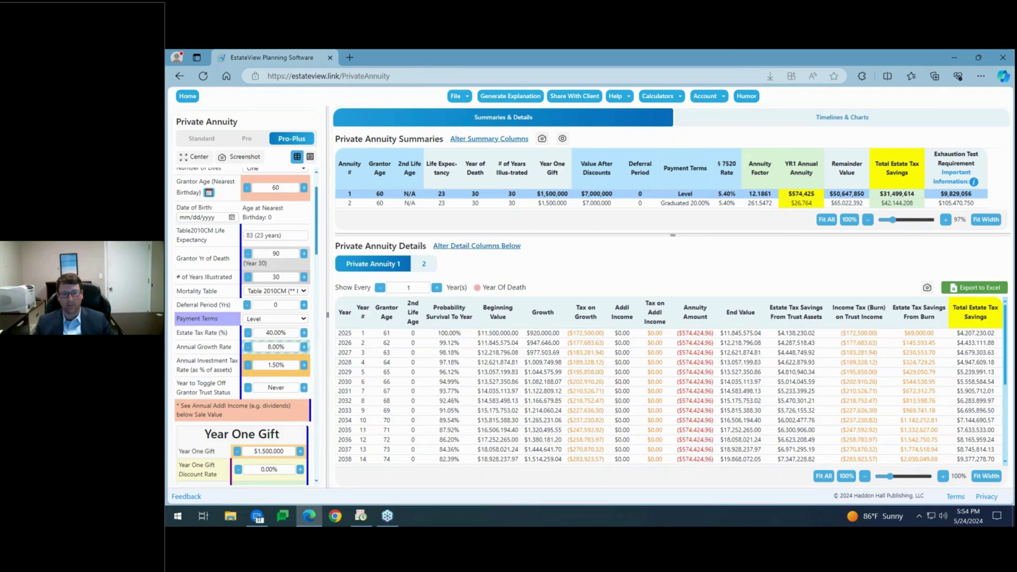
left_click(473, 246)
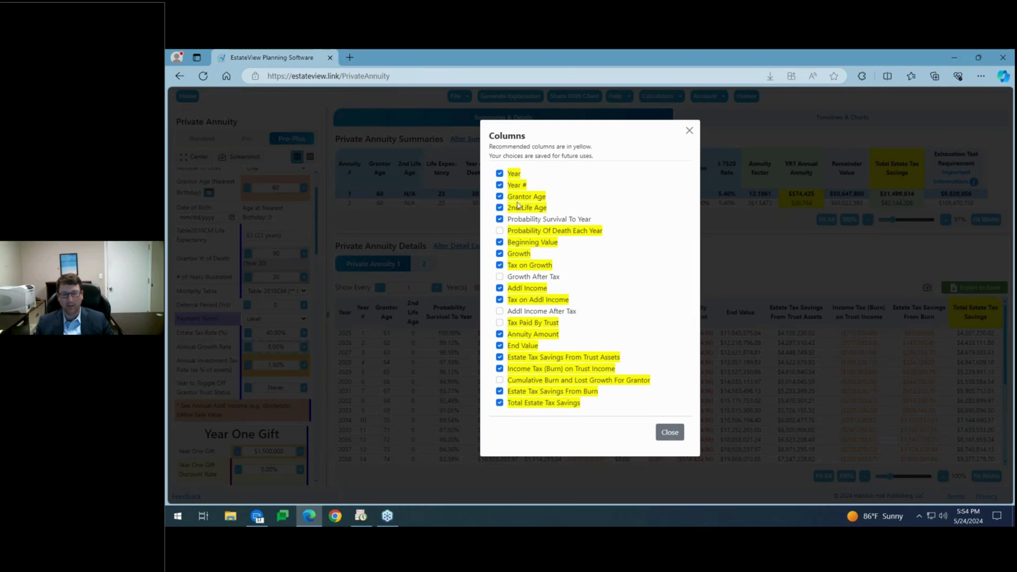
double_click(500, 347)
left_click(670, 433)
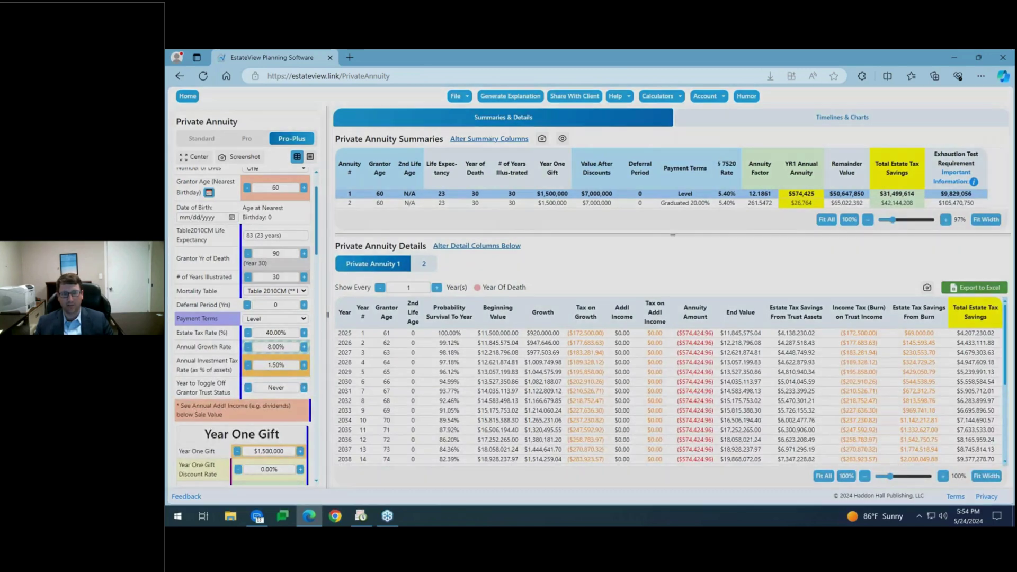
left_click(489, 139)
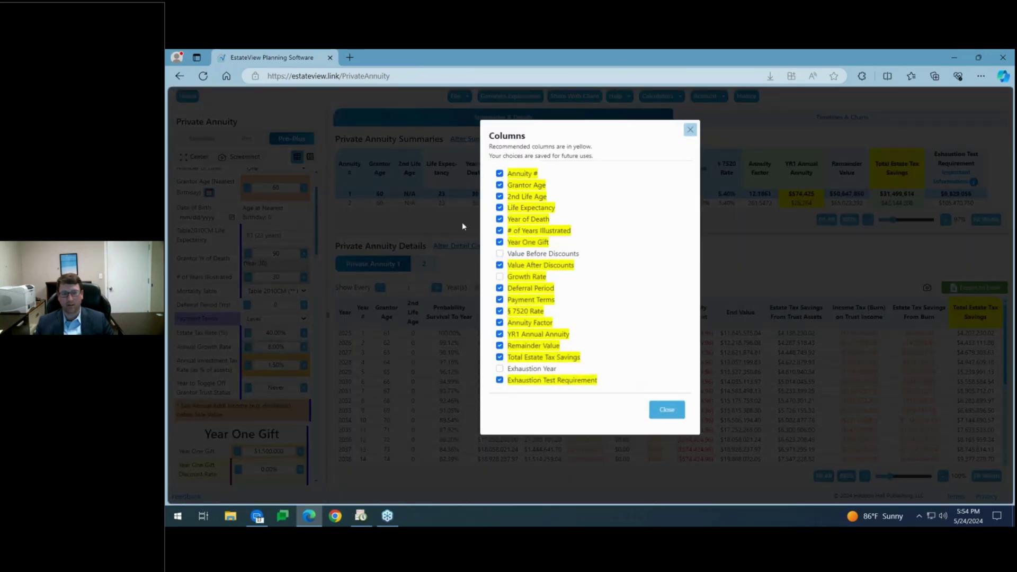
left_click(666, 410)
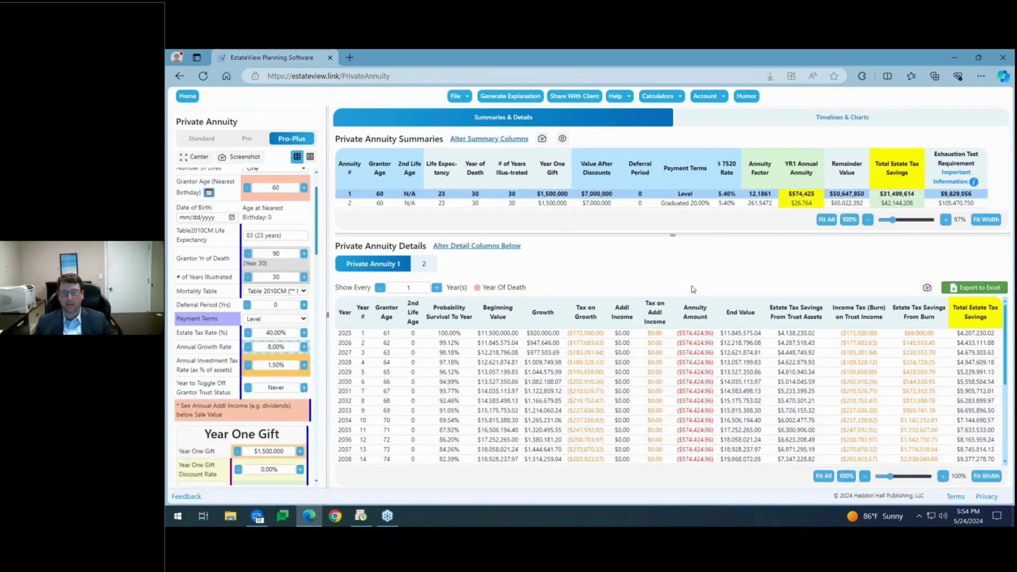
Examine the Timeline chart for Annuity 1, inspecting the annuity amount, beginning value and growth across the years.
scroll(275, 371, "down", 2)
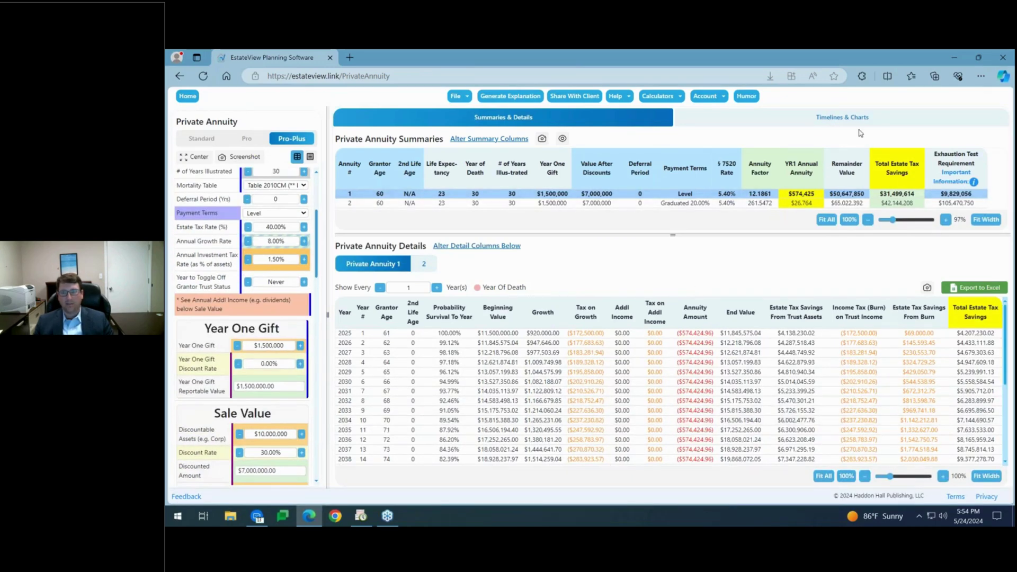
left_click(861, 118)
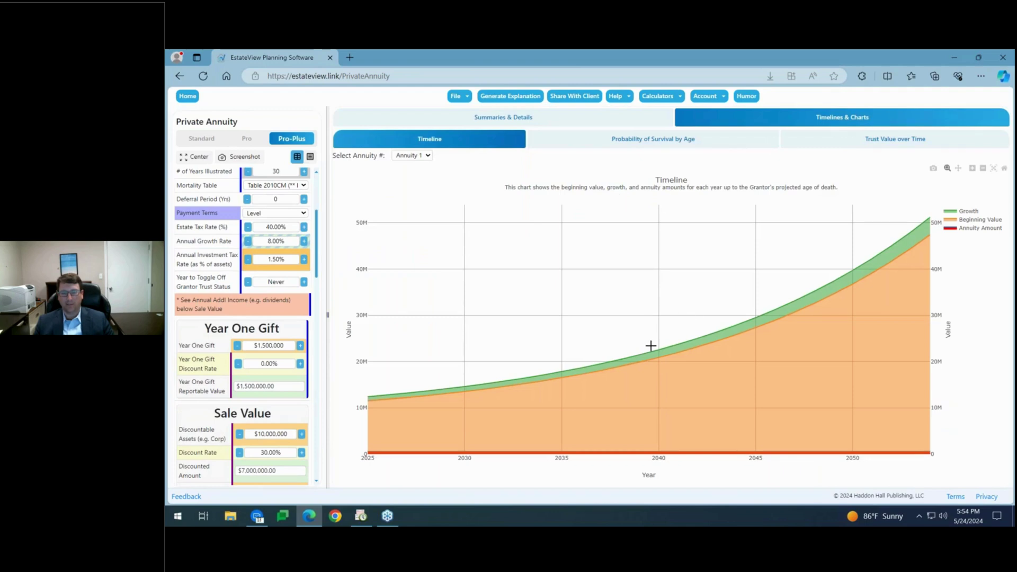
mouse_move(497, 445)
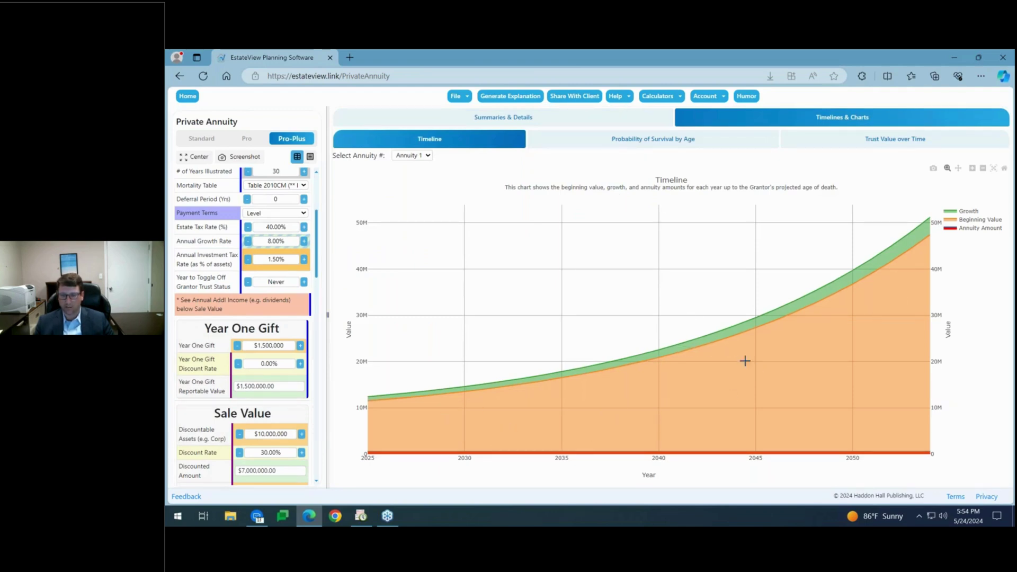
mouse_move(359, 454)
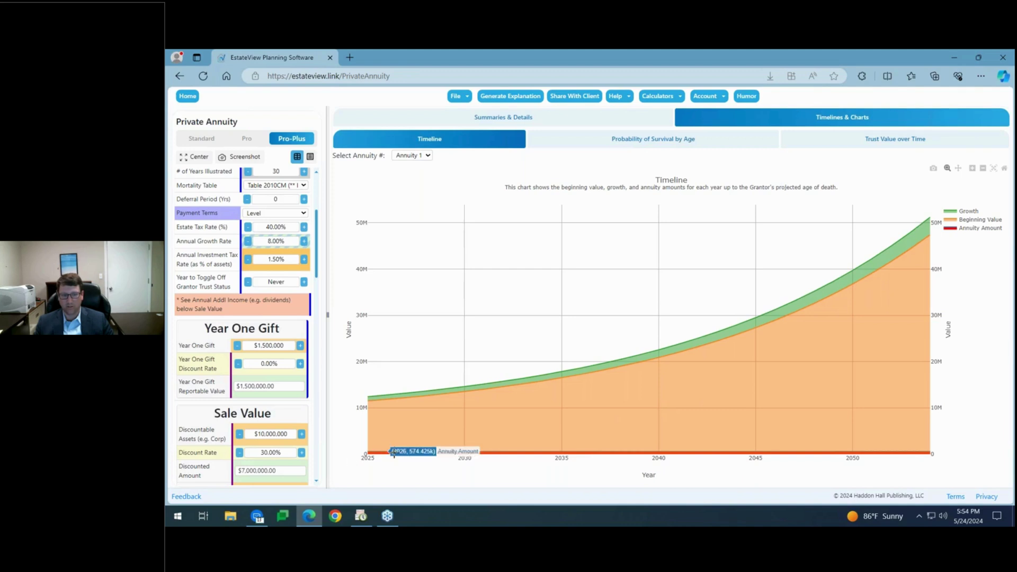
mouse_move(743, 331)
mouse_move(912, 238)
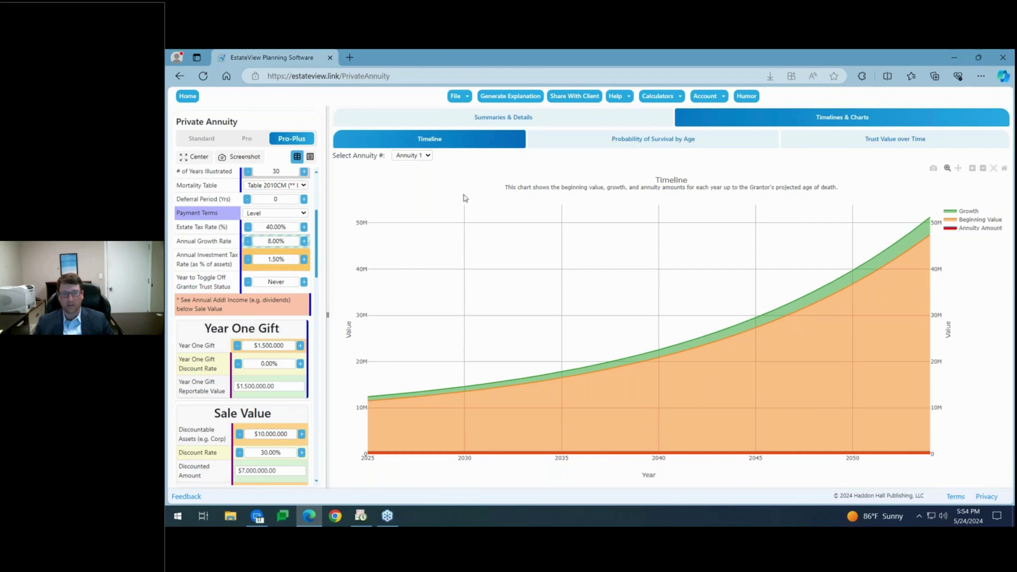
Set Annuity 1's Payment Terms to Graduated with a Graduated Rate of 2.00%.
left_click(304, 213)
left_click(292, 233)
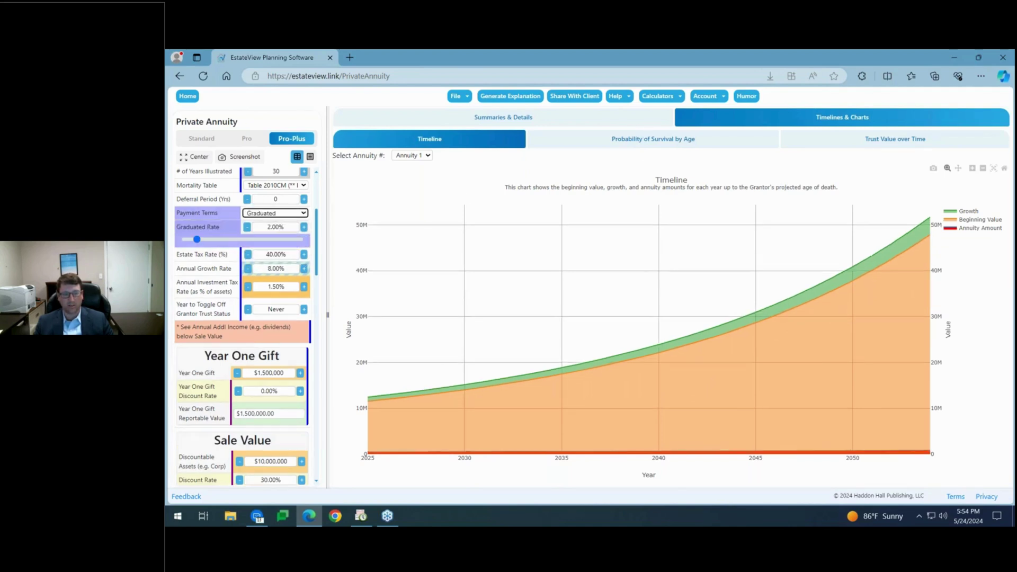
left_click_drag(254, 242, 196, 240)
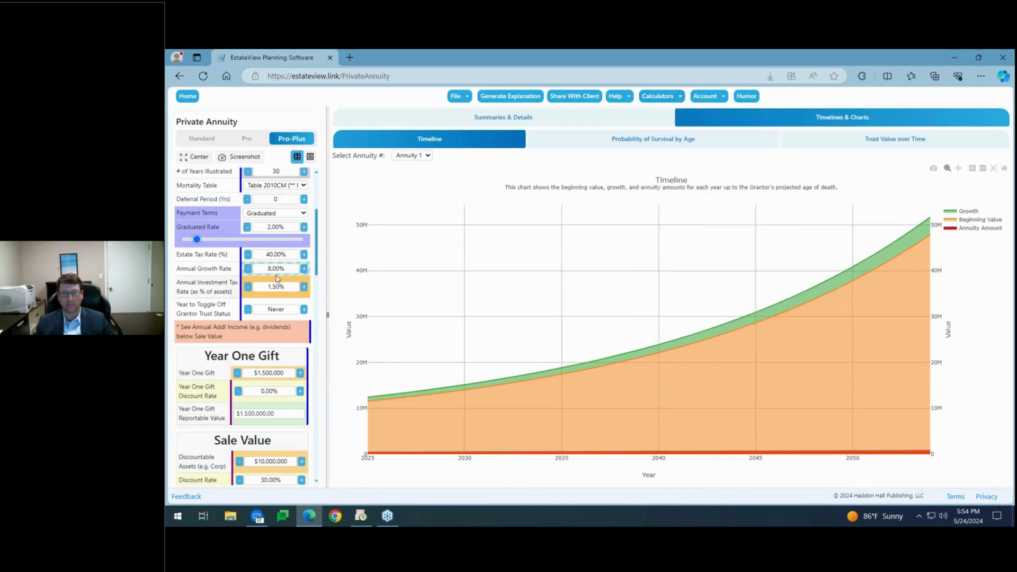
Examine the Probability of Survival by Age chart, inspecting points along the curve up to age 90.
left_click(686, 146)
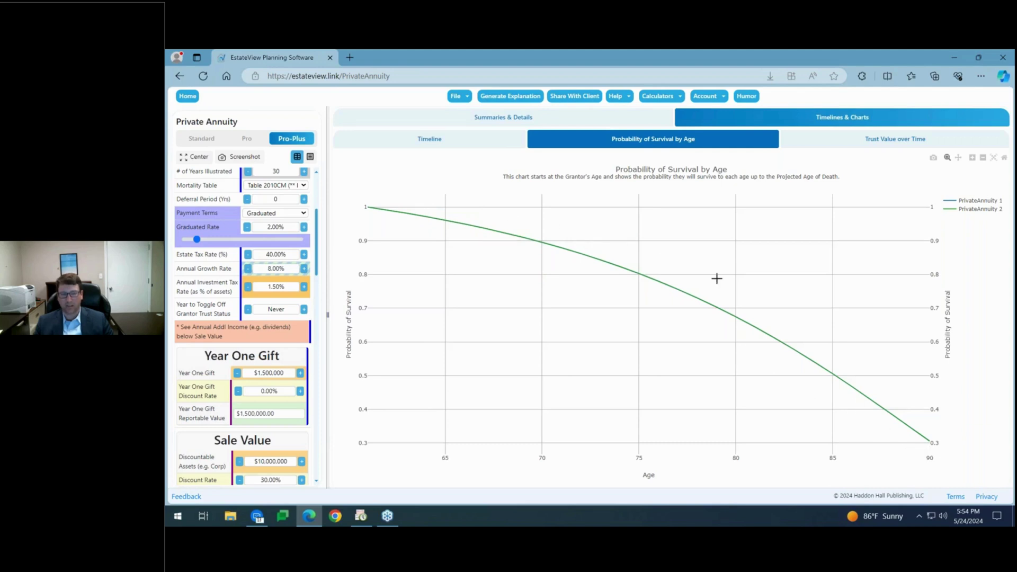
mouse_move(659, 280)
mouse_move(738, 311)
mouse_move(896, 418)
mouse_move(929, 440)
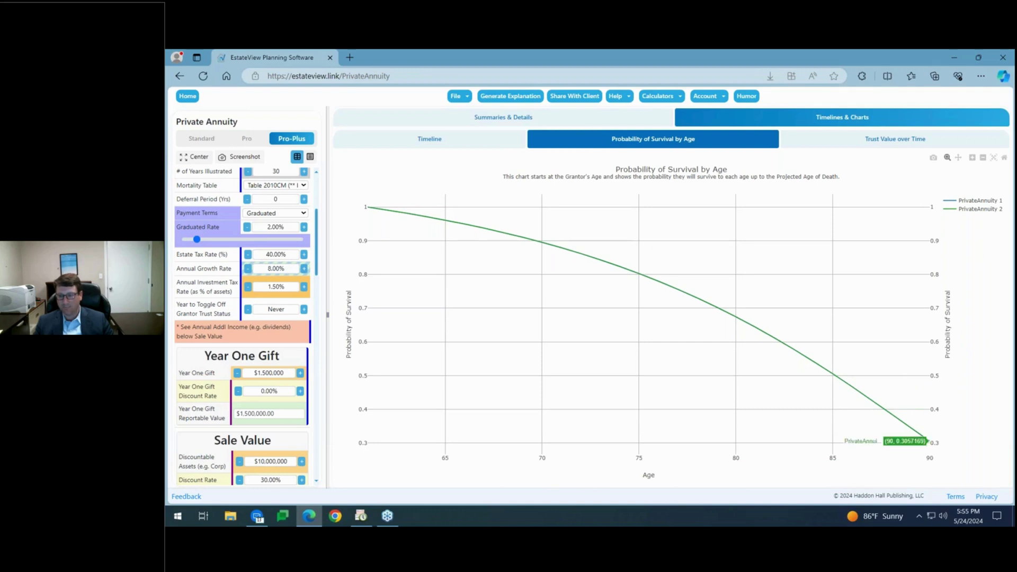
Examine the Trust Value over Time chart to compare the growth of Private Annuity 1 and 2.
left_click(874, 139)
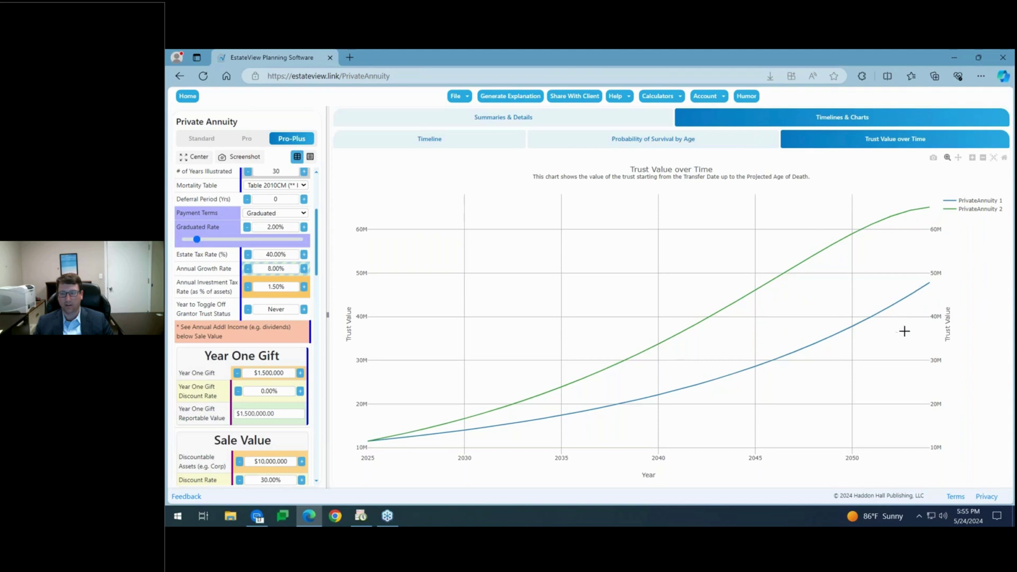
mouse_move(916, 295)
mouse_move(821, 258)
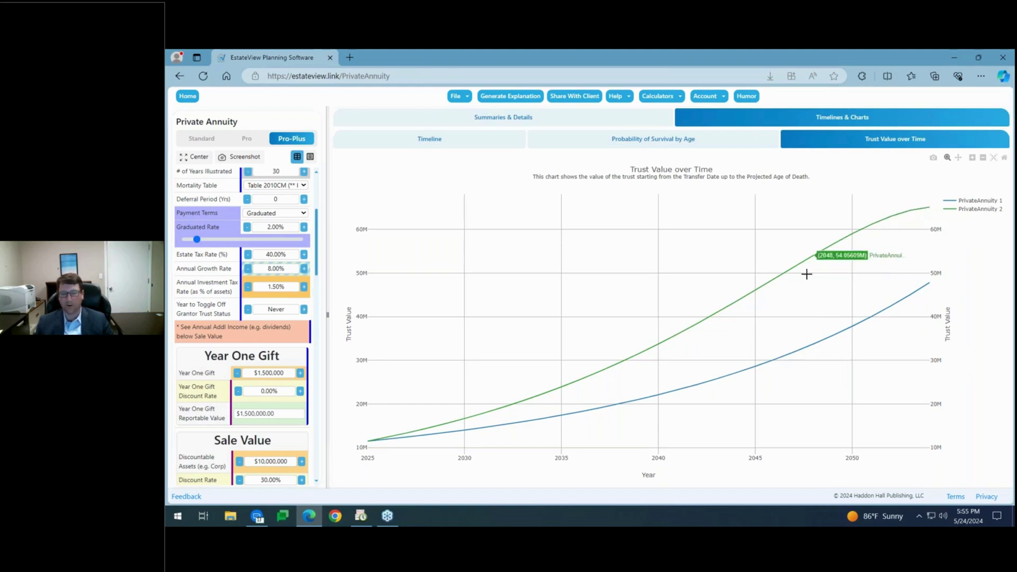
Duplicate Annuity 1 to add a third annuity to the comparison.
scroll(242, 326, "up", 3)
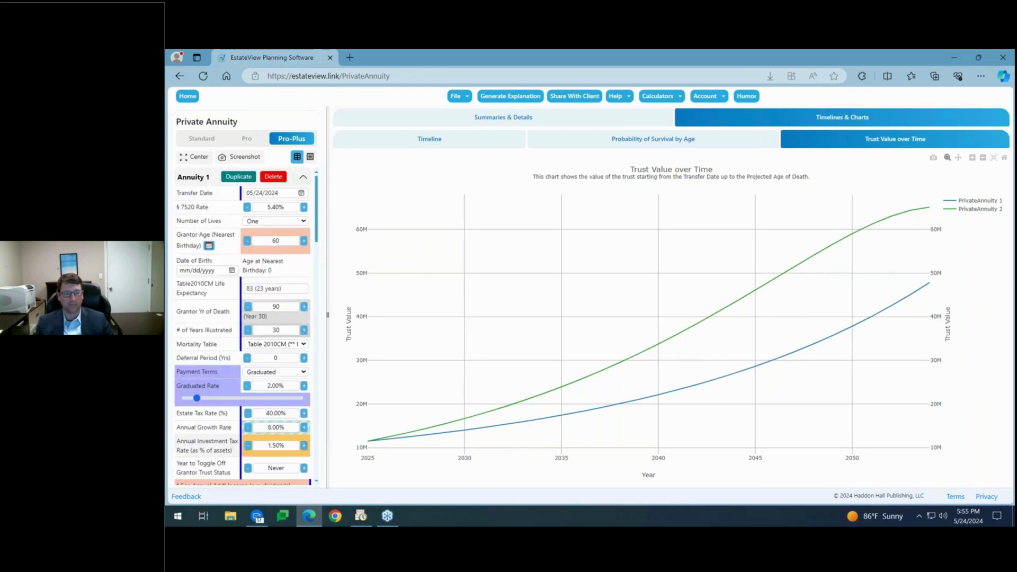
left_click(238, 177)
mouse_move(701, 312)
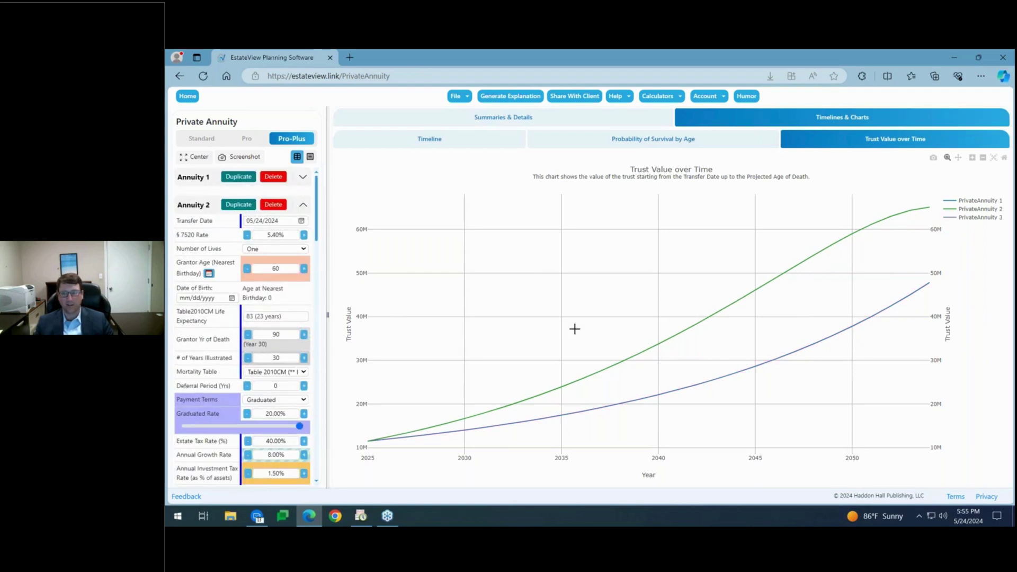
Set the duplicated annuity's Graduated Rate to 20.00%, Annual Growth Rate to 9.50% and Deferral Period to 8 years, and show its summaries and details.
scroll(255, 341, "down", 10)
scroll(255, 341, "down", 8)
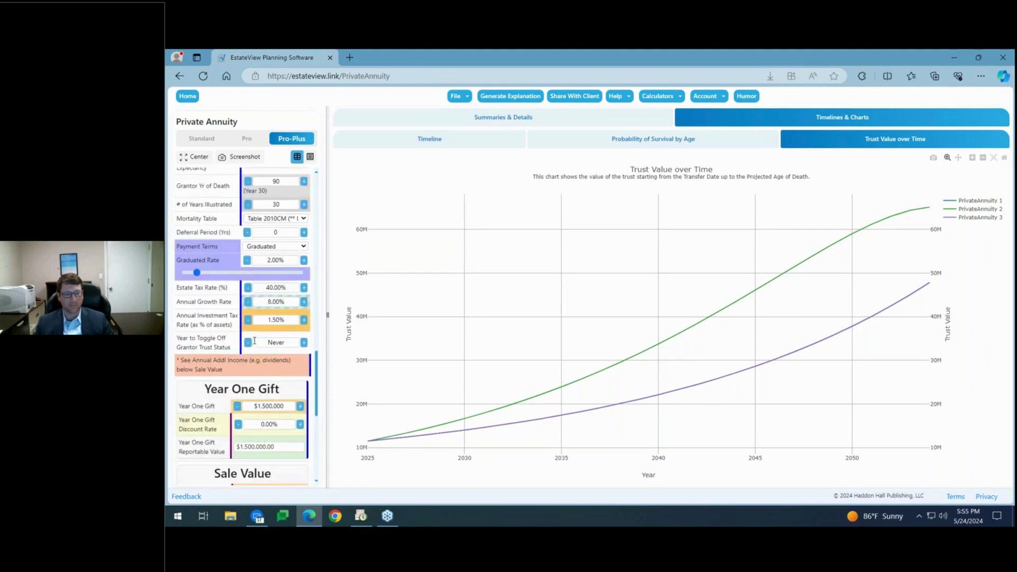
left_click_drag(196, 273, 303, 272)
left_click(304, 302)
scroll(257, 318, "up", 1)
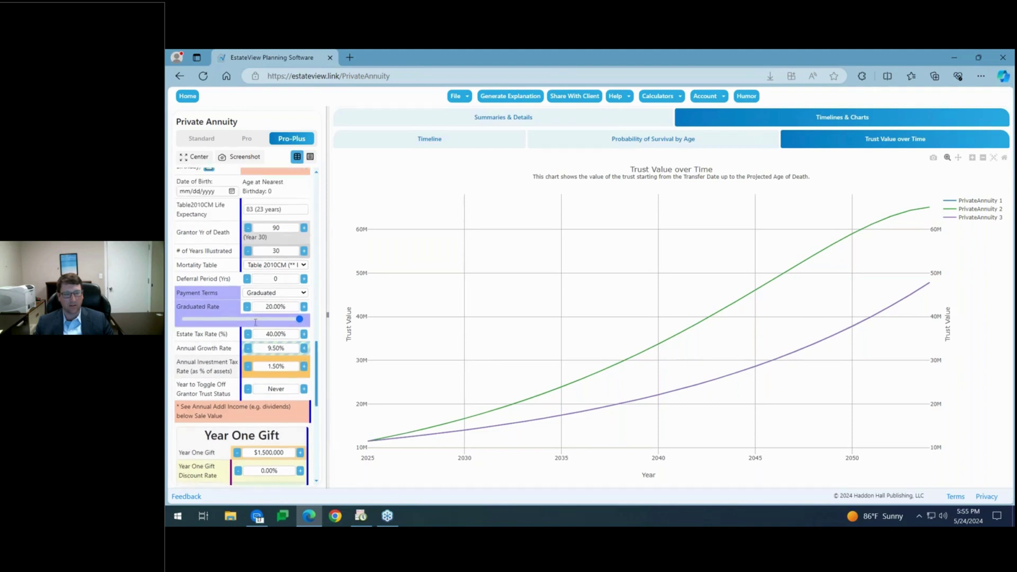
left_click(304, 287)
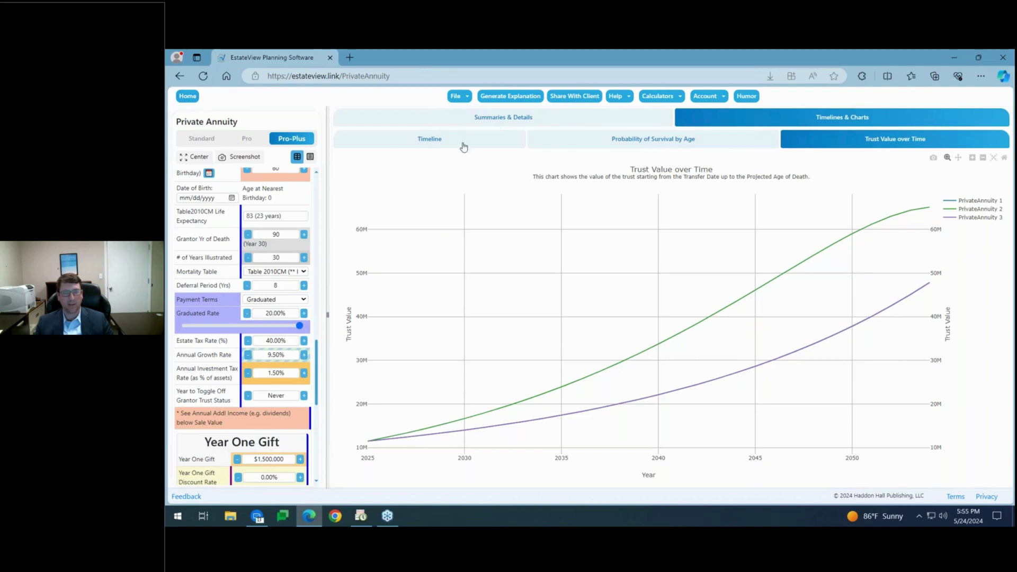
left_click(463, 119)
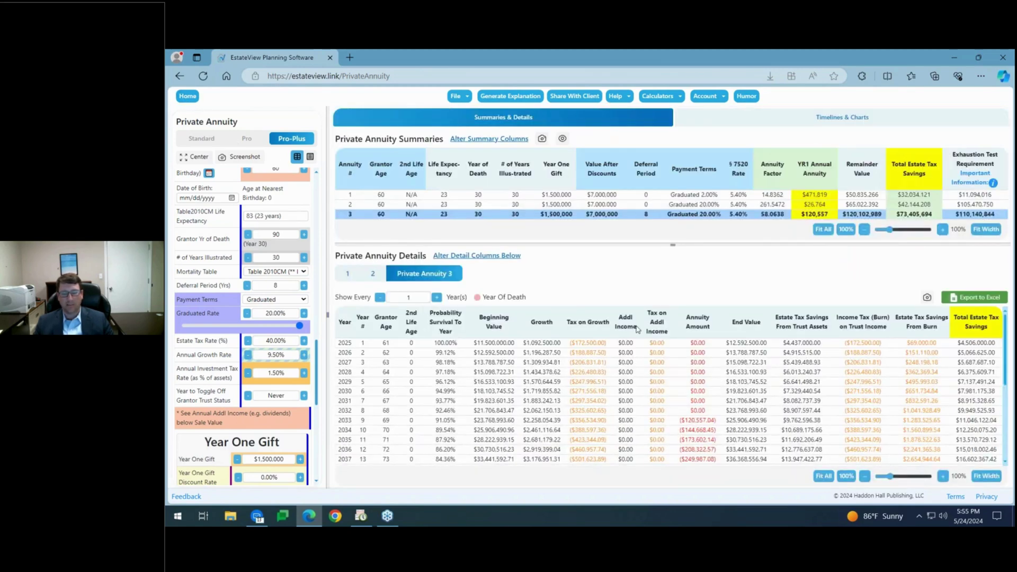